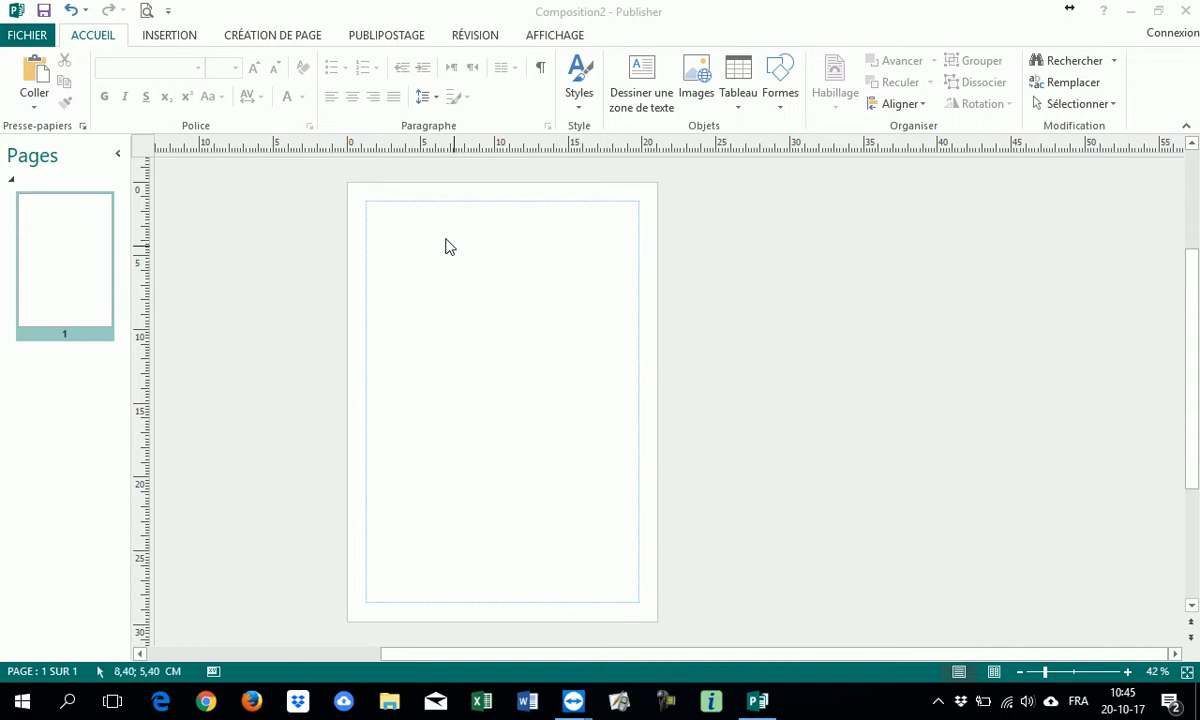
Step: Insert a table with five rows and three columns
click(176, 40)
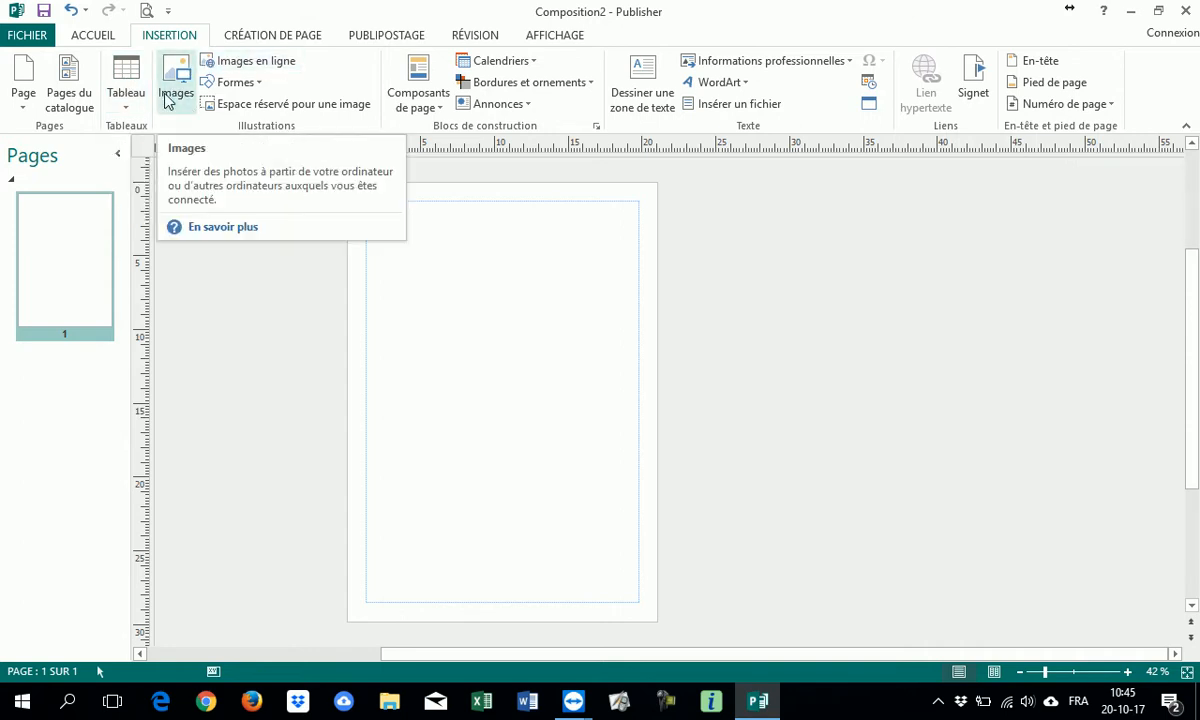
click(127, 100)
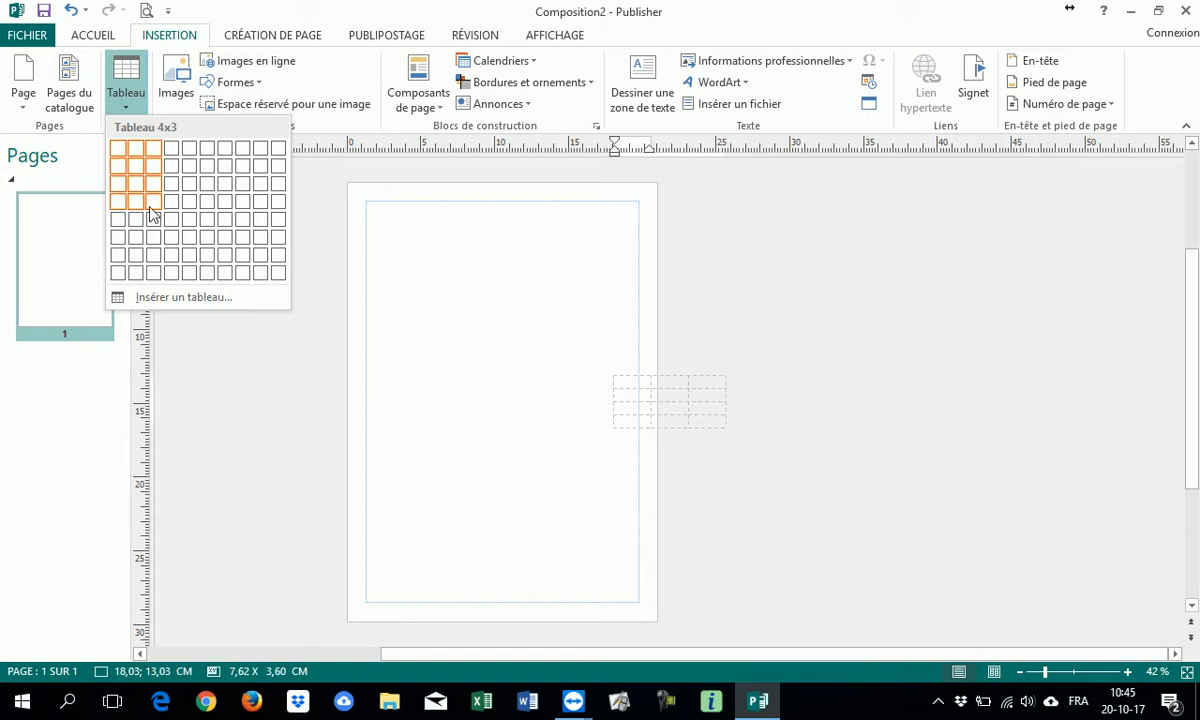
click(150, 222)
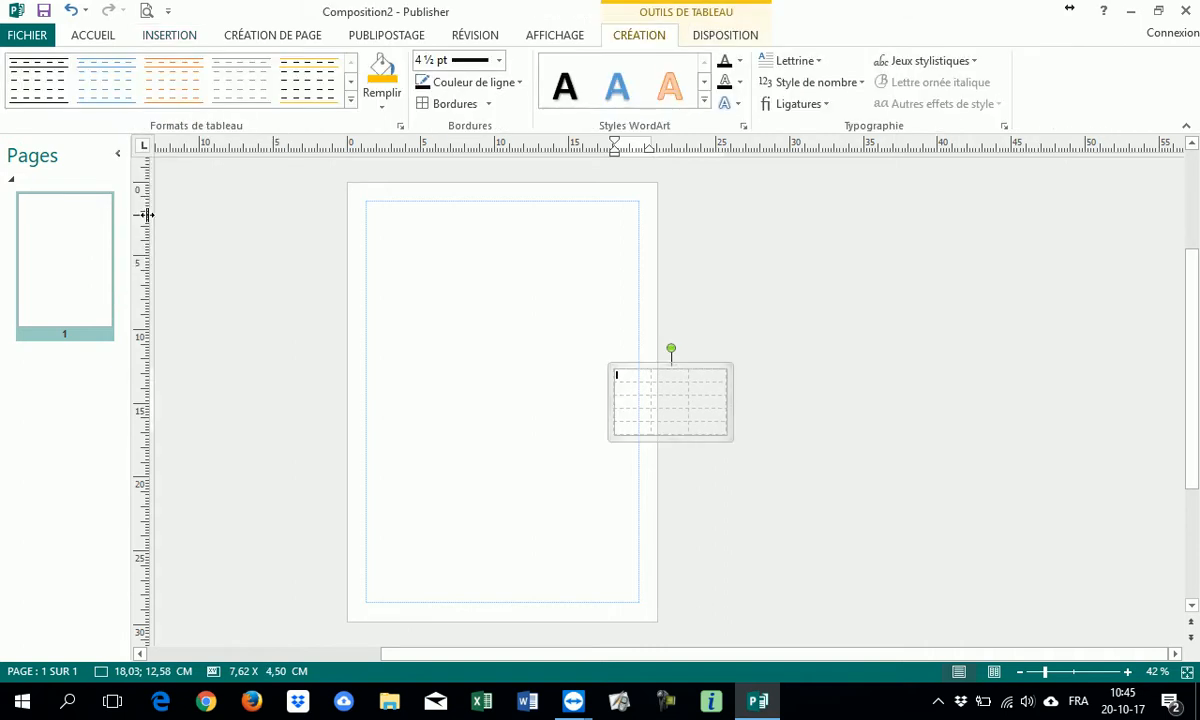
Step: Move the table to the page's upper-left margin corner and stretch it to about 18.46 × 27.16 cm to fill the margins
drag(628, 369, 788, 314)
drag(722, 341, 442, 198)
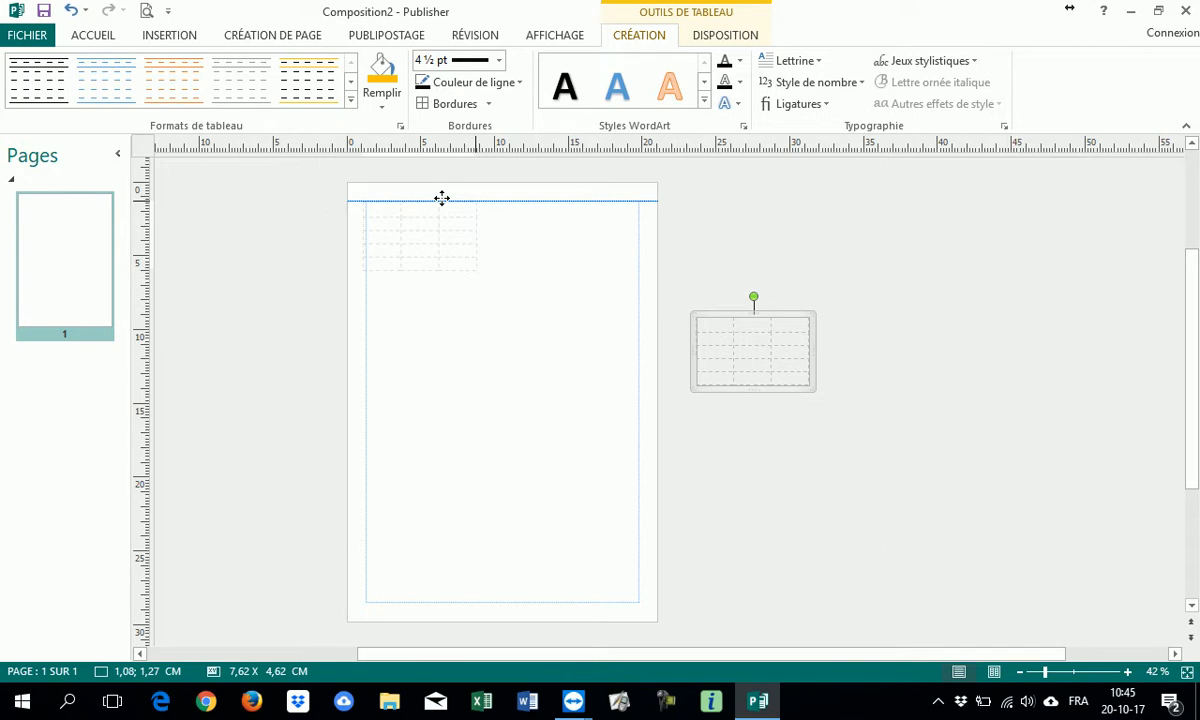
drag(442, 198, 445, 199)
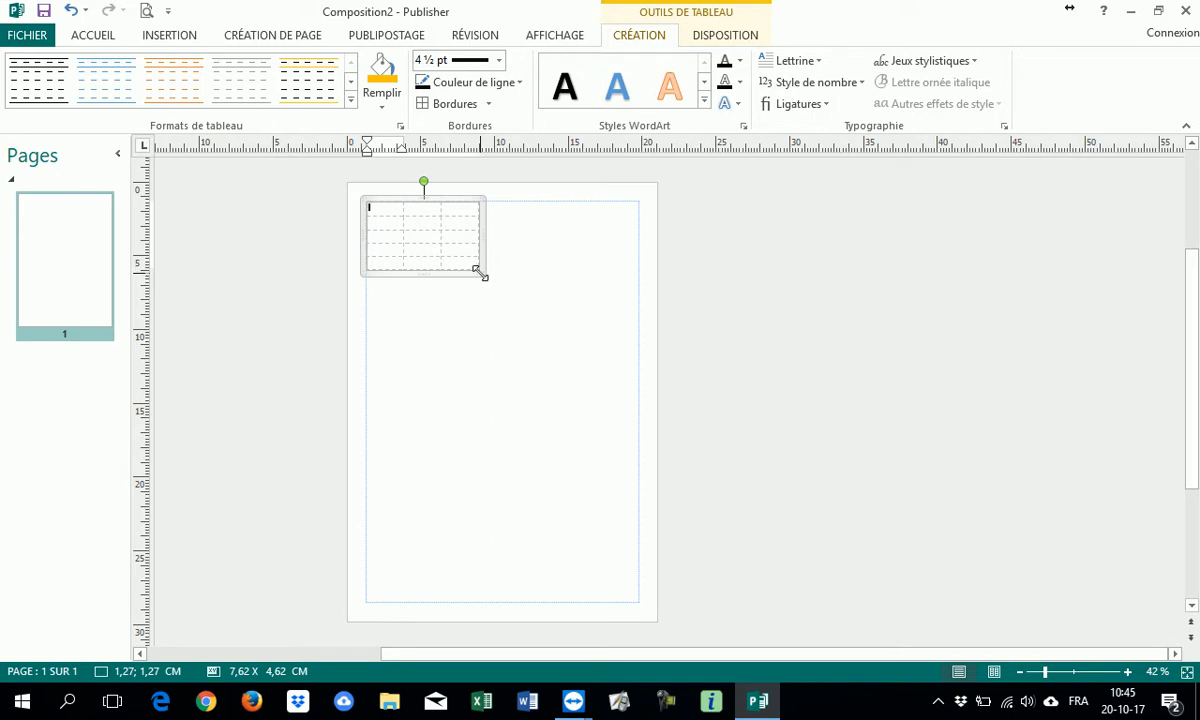
drag(481, 274, 640, 280)
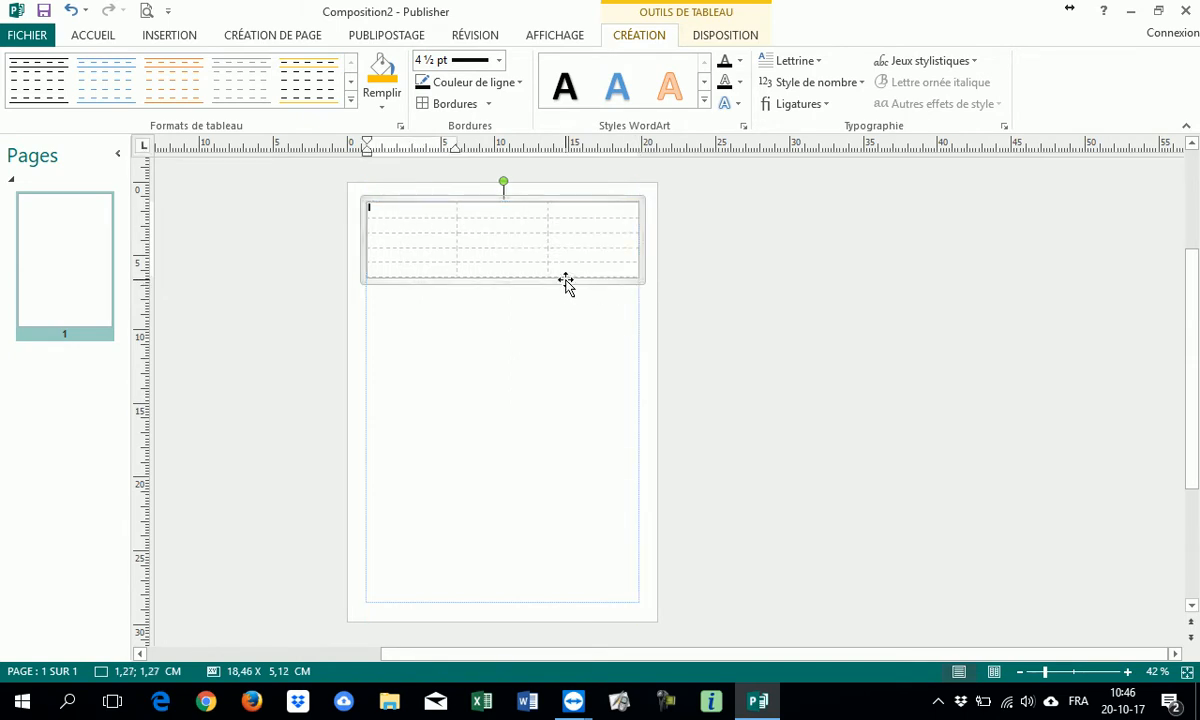
drag(637, 283, 637, 609)
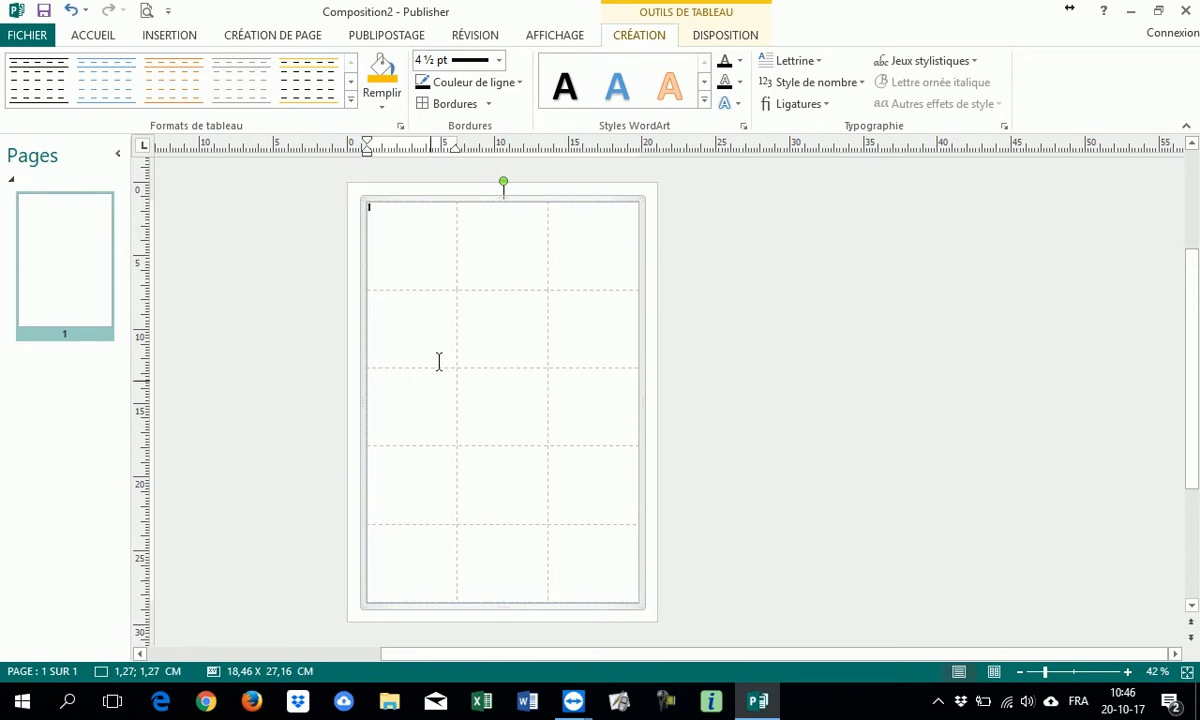
Step: Shorten the table's first row and make its fourth and fifth rows taller by moving the row borders
drag(492, 290, 496, 255)
drag(514, 568, 514, 601)
drag(518, 492, 513, 542)
scroll(510, 500, up, 2)
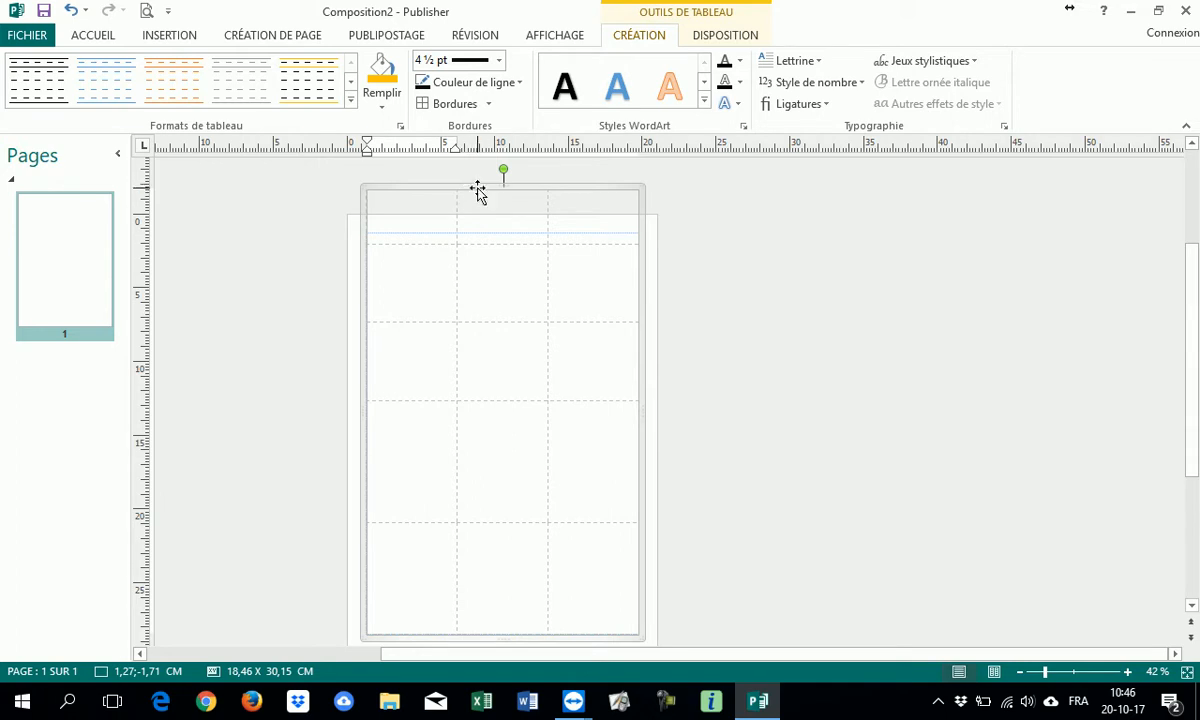
Step: Move the table back down to the page's top margin, at about 1.27 cm from the page's top edge
click(478, 190)
drag(510, 188, 512, 291)
scroll(525, 346, down, 2)
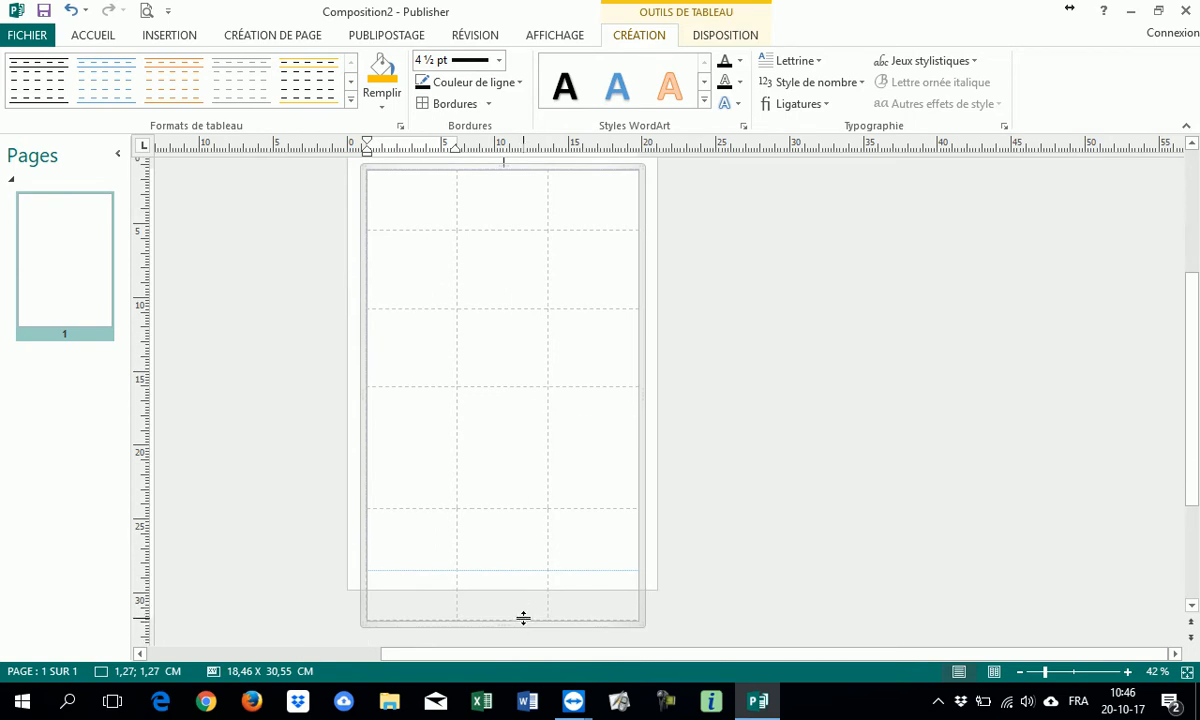
Step: Reduce the table height to 26.4 cm and extend it to about 26.78 cm, with its lower edge on the bottom margin
click(700, 40)
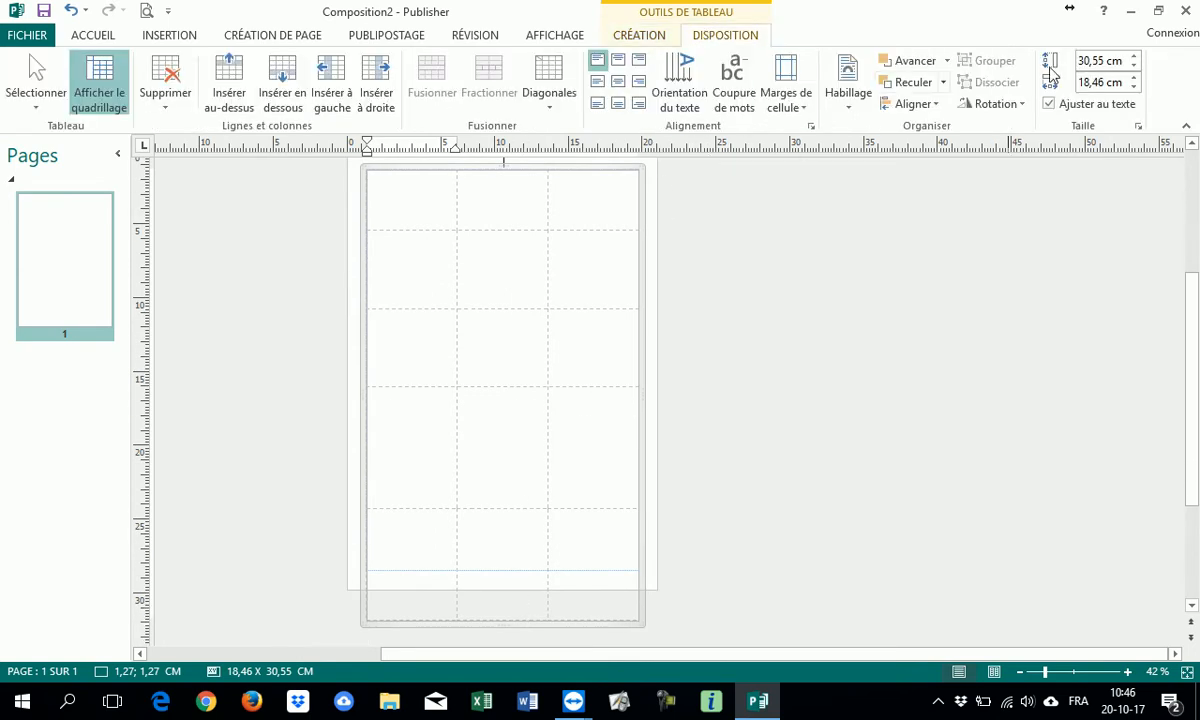
click(1134, 67)
click(1134, 67)
click(1134, 67)
click(1134, 67)
click(1134, 67)
click(1134, 67)
click(1134, 67)
click(1134, 67)
click(1134, 67)
click(1134, 67)
click(1134, 67)
click(1134, 67)
click(1134, 67)
click(1134, 67)
mouse_move(474, 568)
mouse_down()
mouse_move(490, 546)
mouse_move(490, 573)
mouse_up()
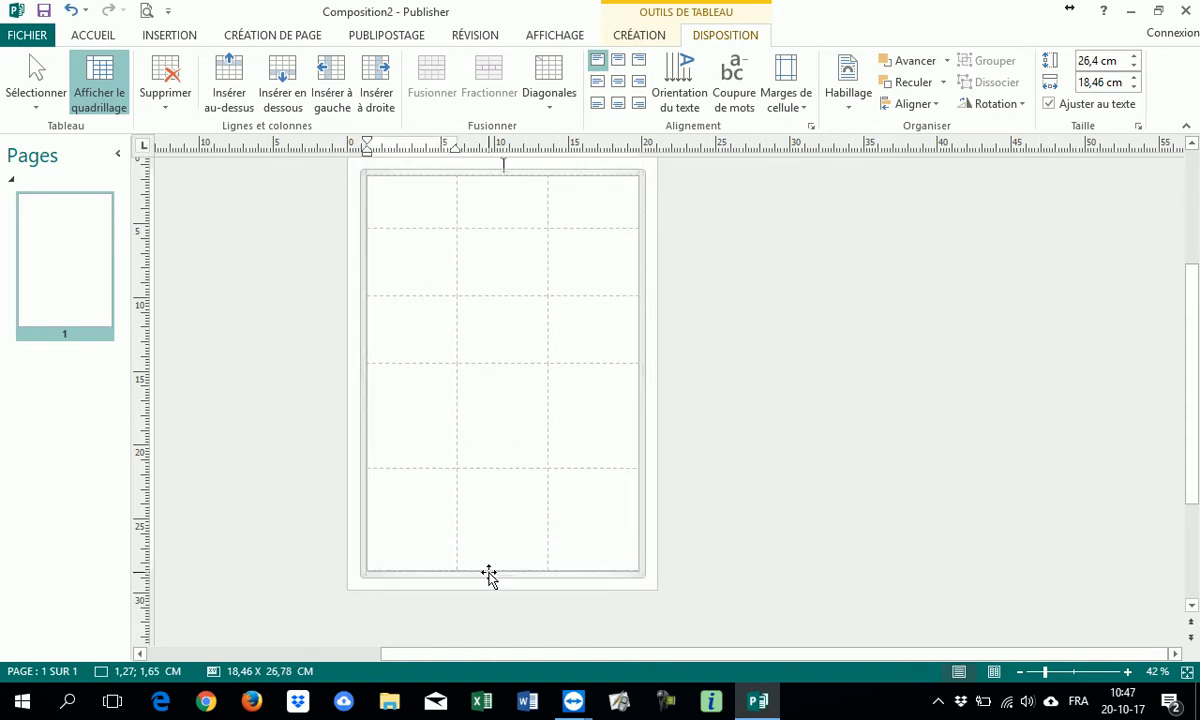
Step: Check how the table without borders appears in the print preview and return to the page
scroll(491, 530, up, 3)
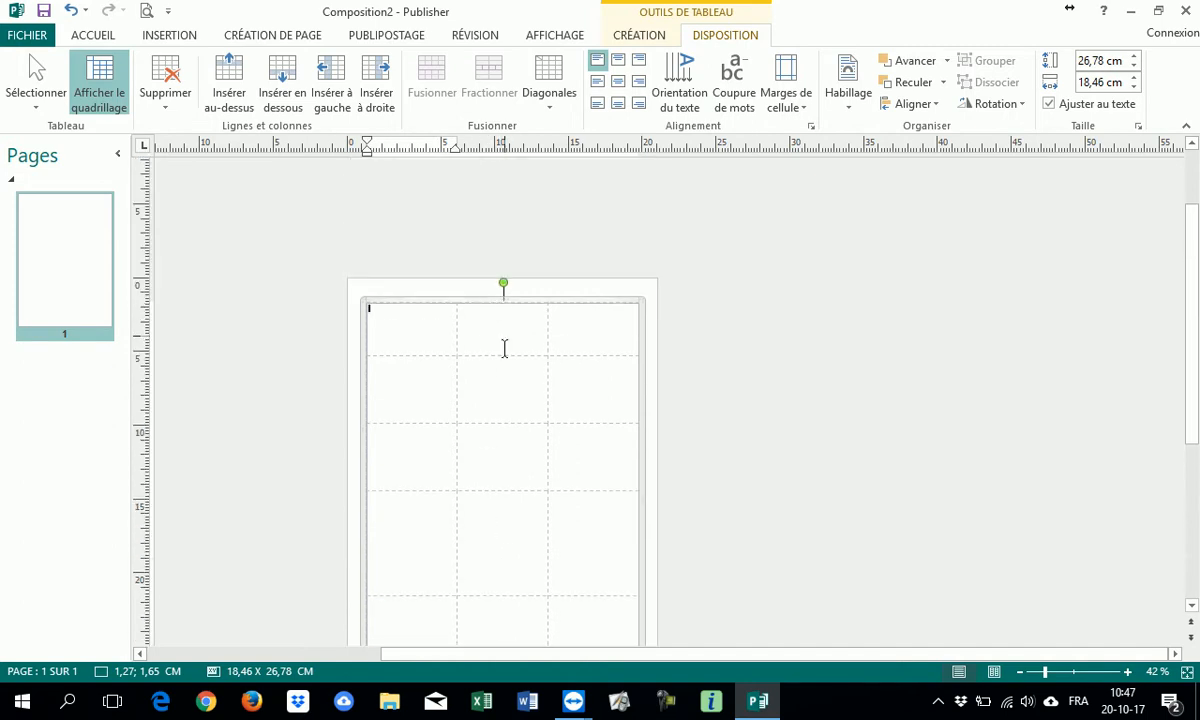
scroll(491, 350, down, 2)
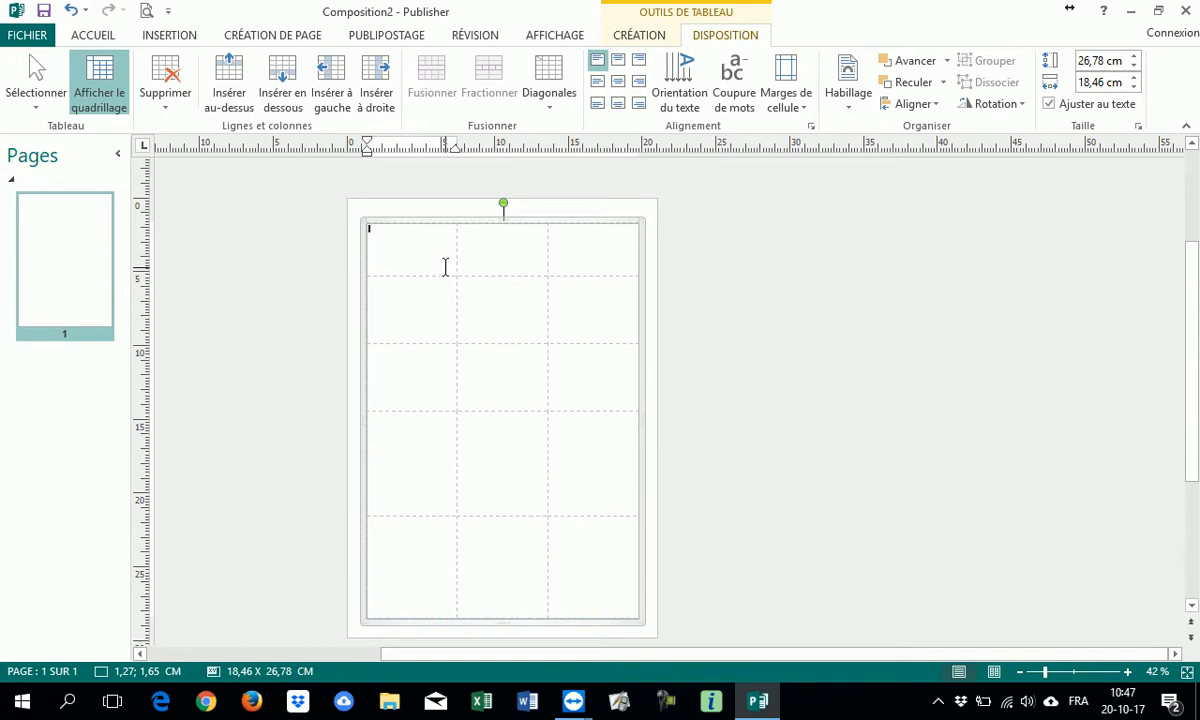
click(147, 13)
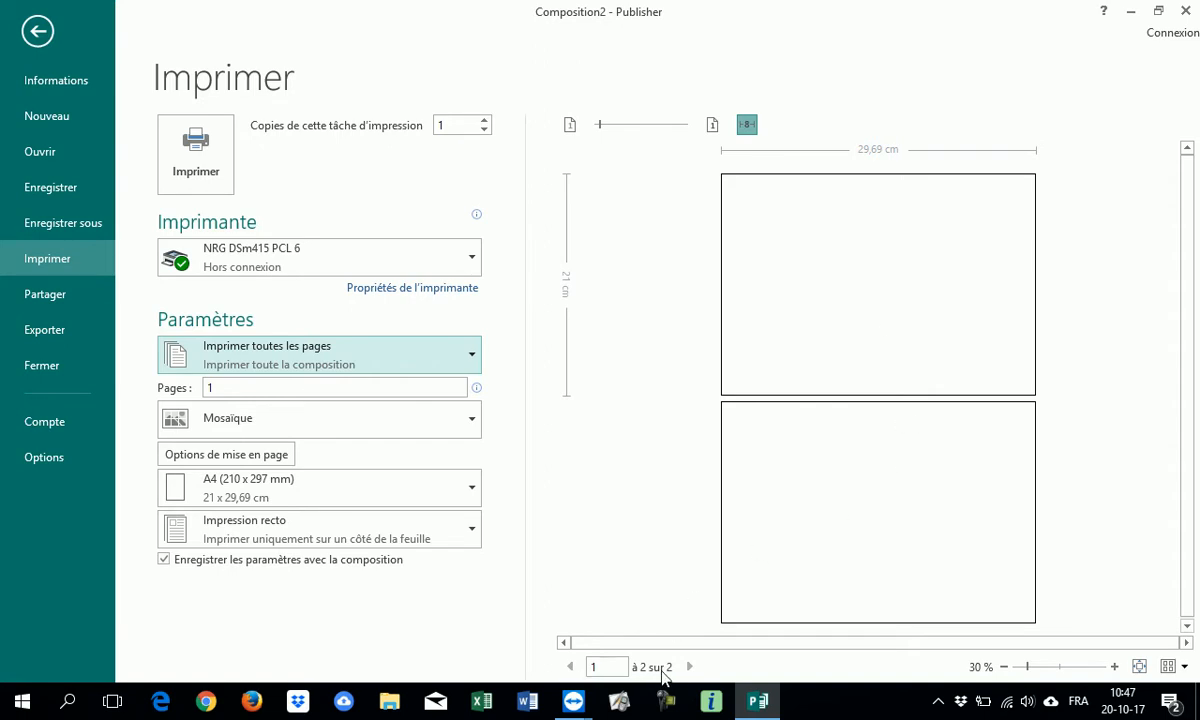
click(38, 31)
Step: Apply 4½ pt black borders to all sides of every cell in the table
drag(409, 253, 595, 554)
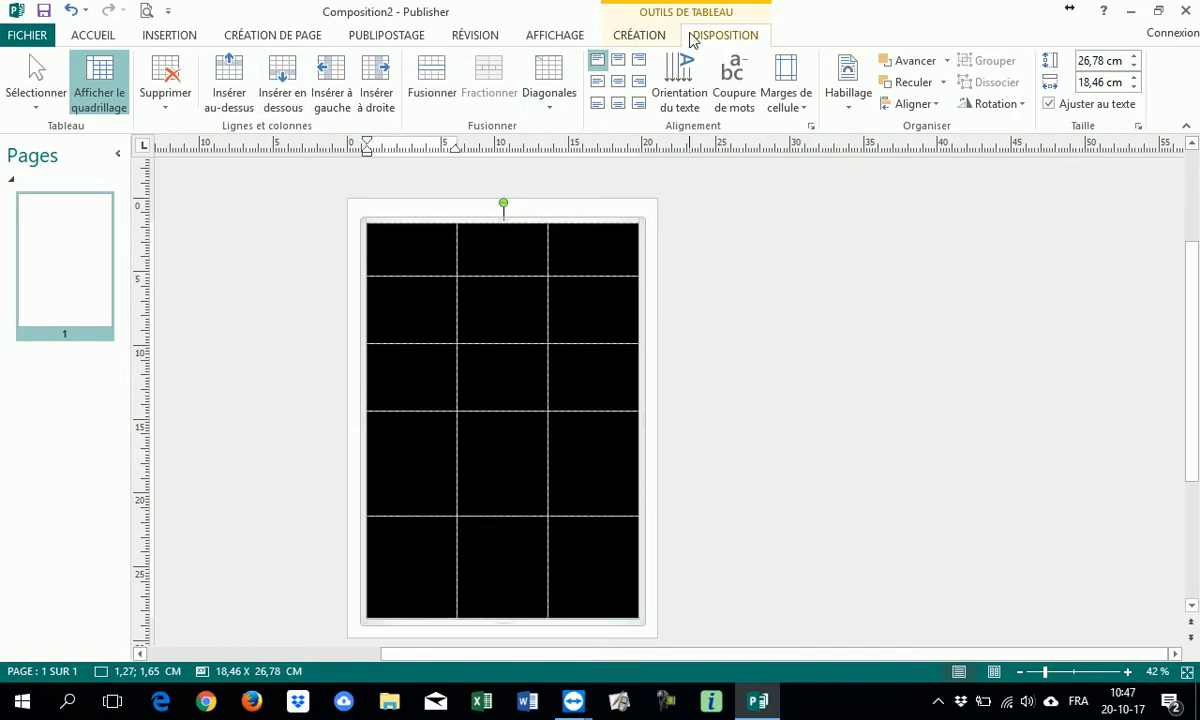
click(625, 36)
click(478, 103)
click(483, 242)
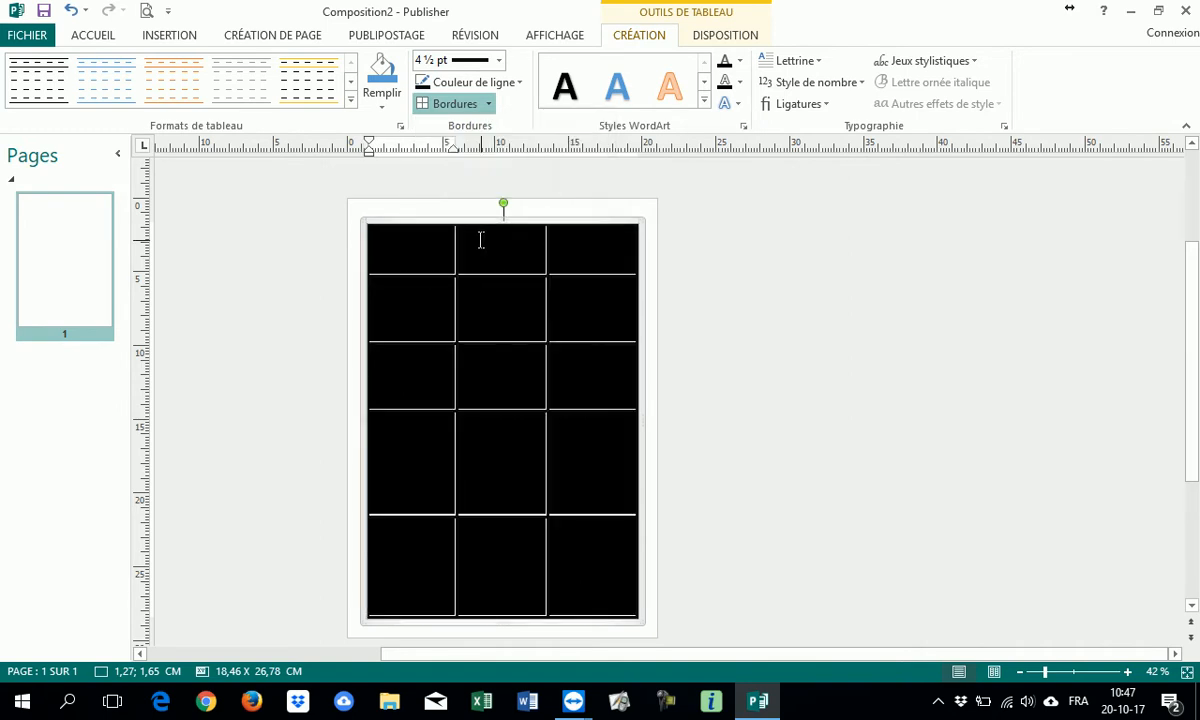
click(498, 83)
click(422, 125)
click(705, 313)
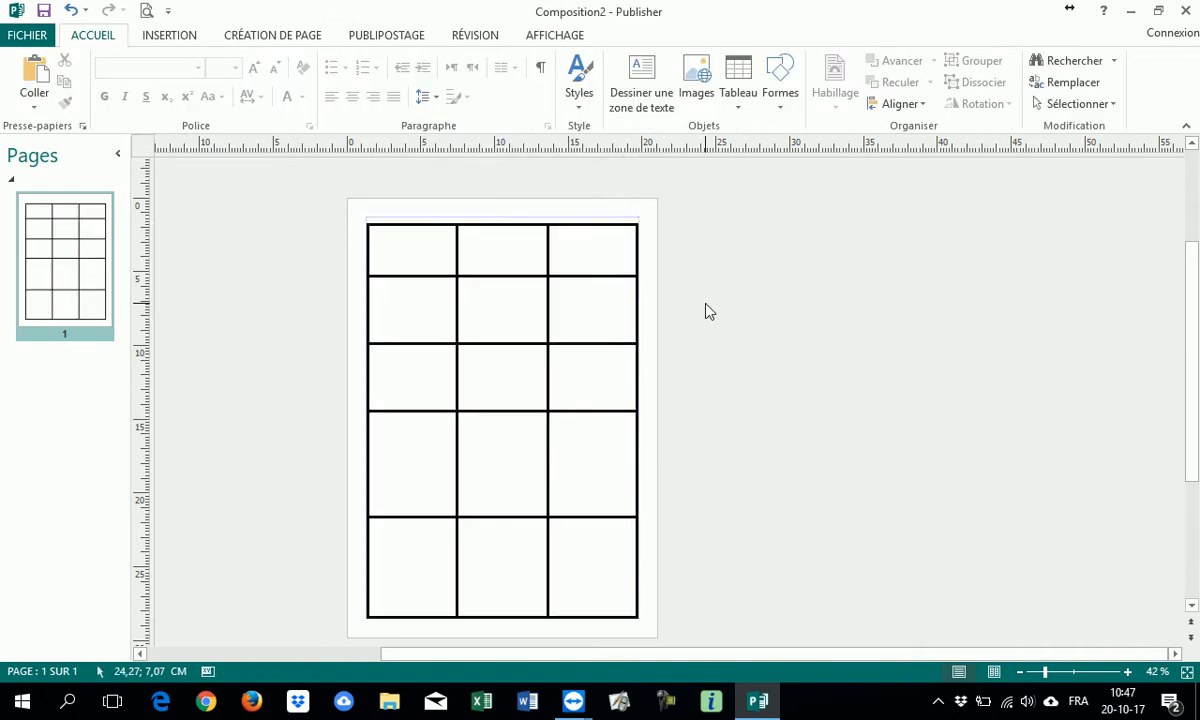
Step: Check the bordered table in the print preview and return to editing
click(147, 11)
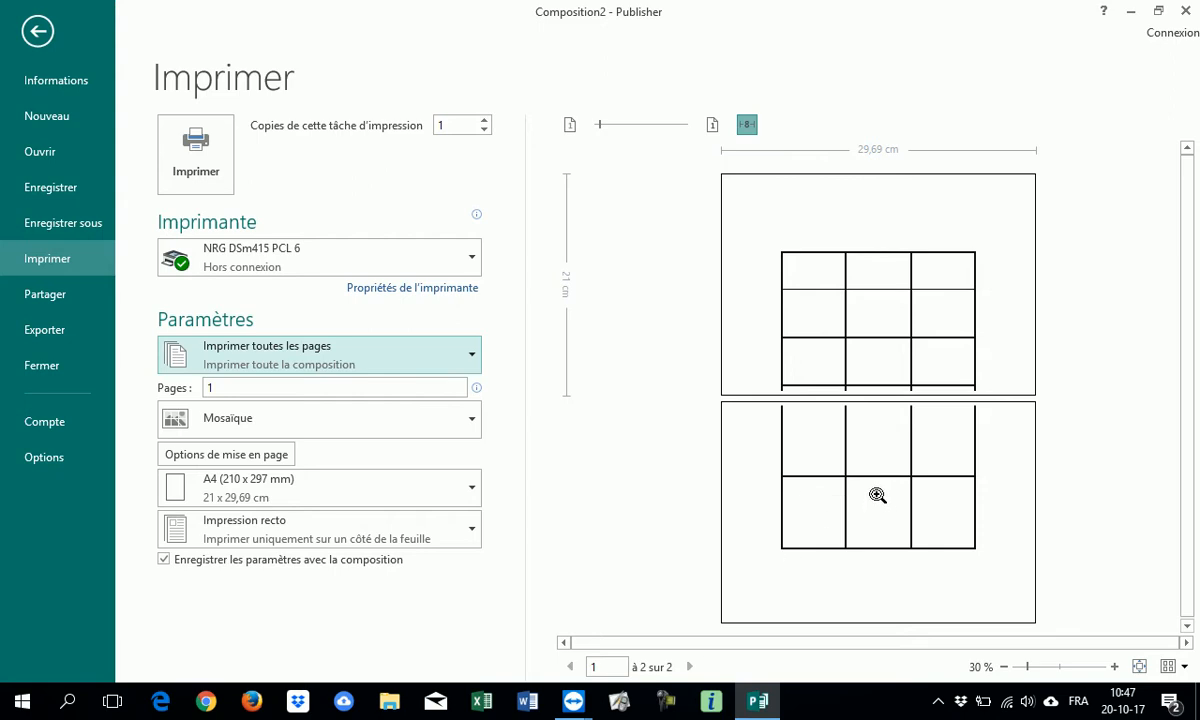
click(37, 31)
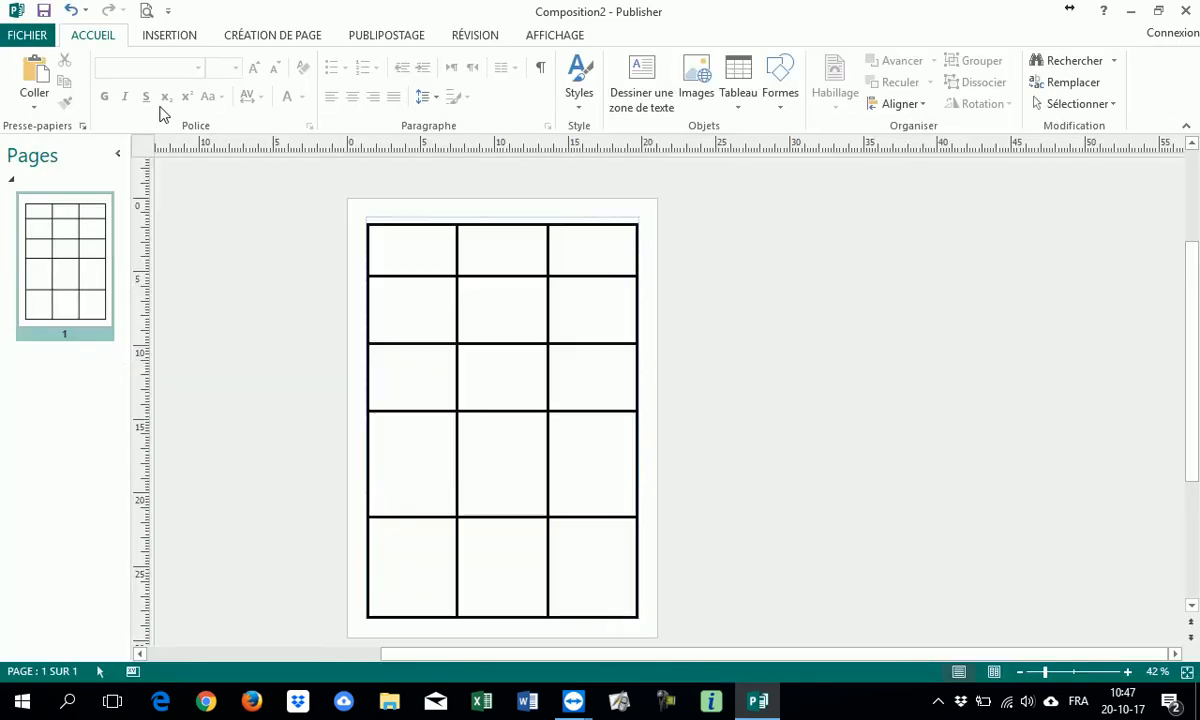
Step: Reduce the table's height to about 26.08 cm by raising its lower edge above the bottom margin
scroll(541, 487, down, 1)
scroll(525, 525, up, 2)
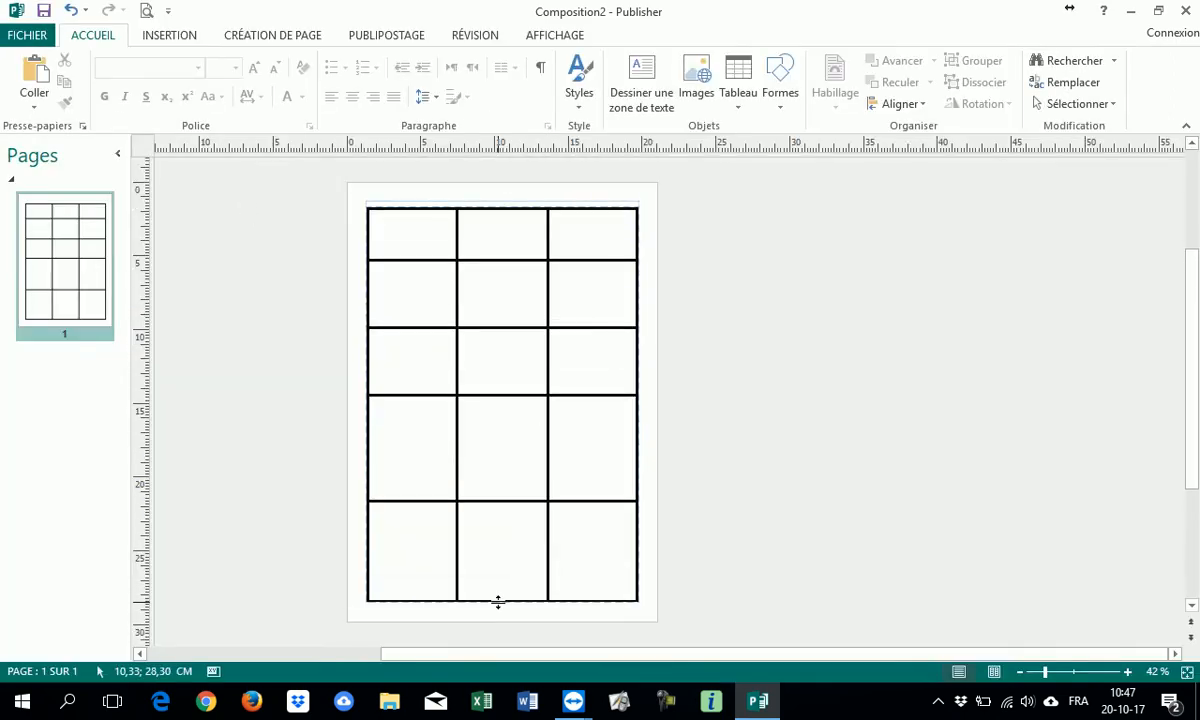
drag(498, 601, 498, 591)
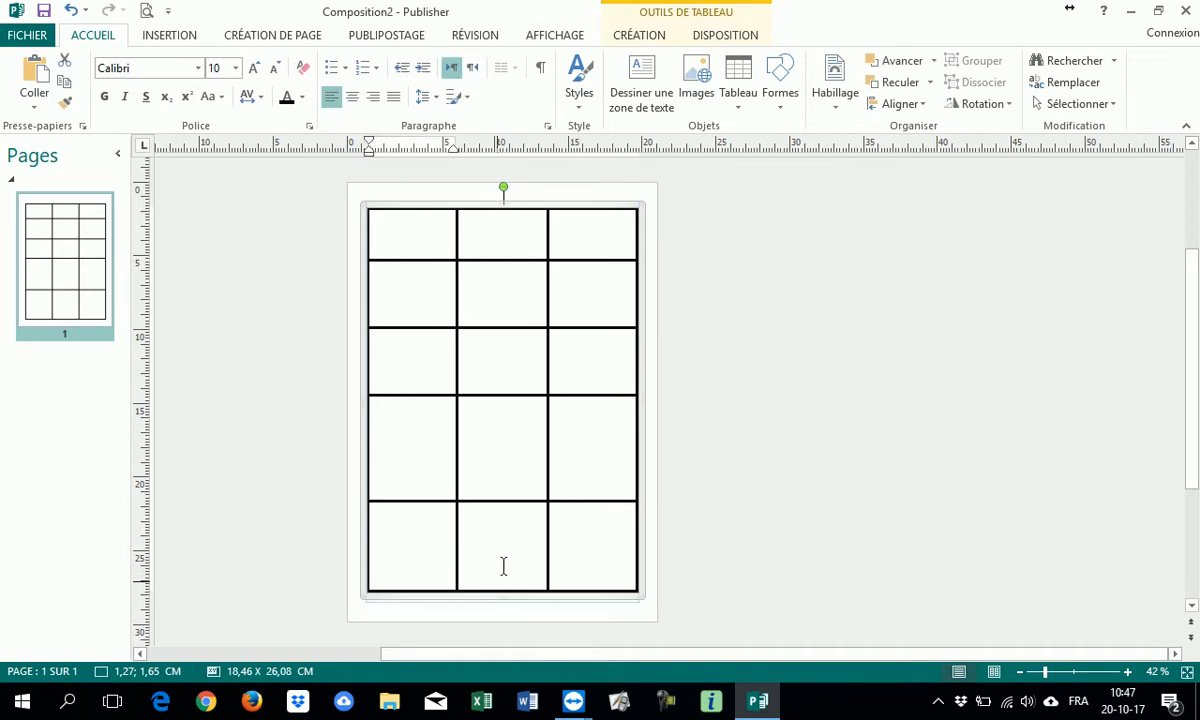
scroll(522, 508, up, 1)
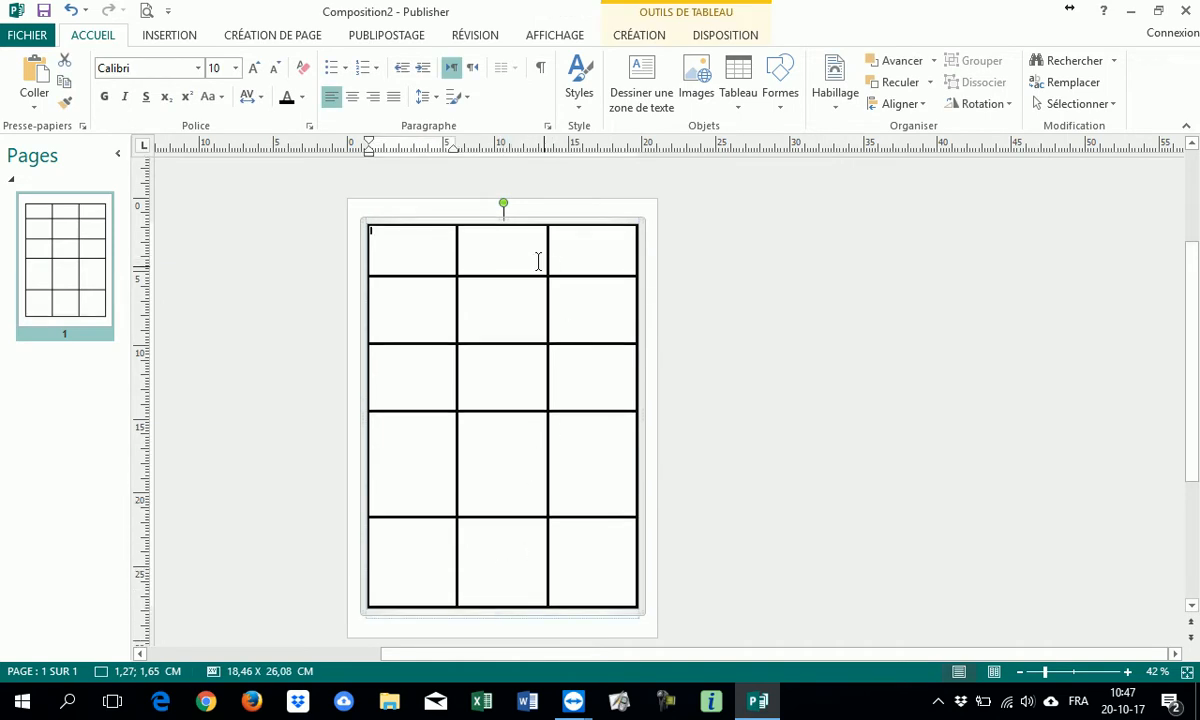
click(457, 226)
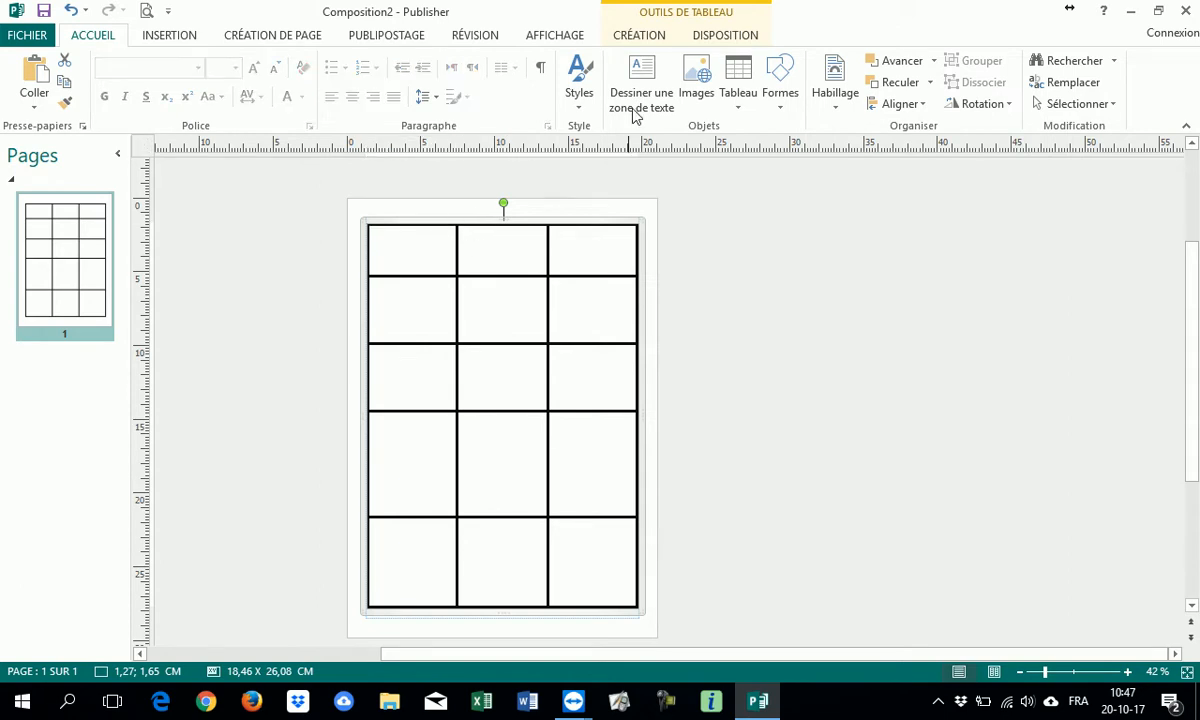
click(638, 40)
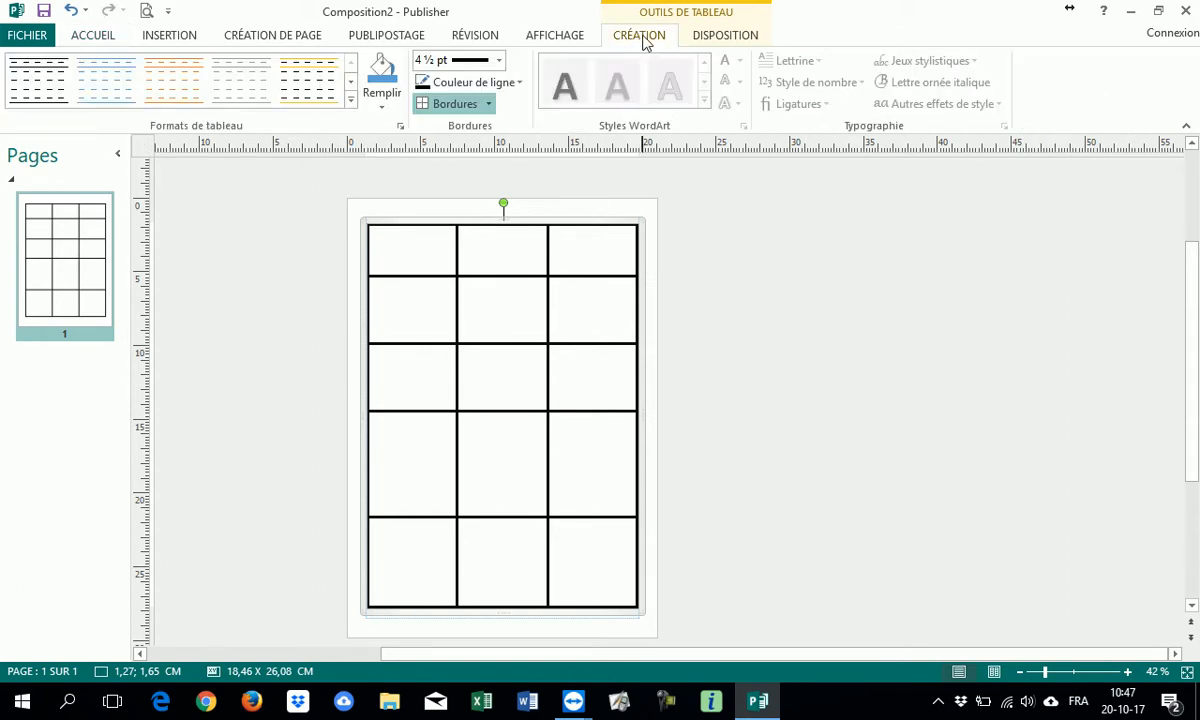
click(722, 37)
click(862, 296)
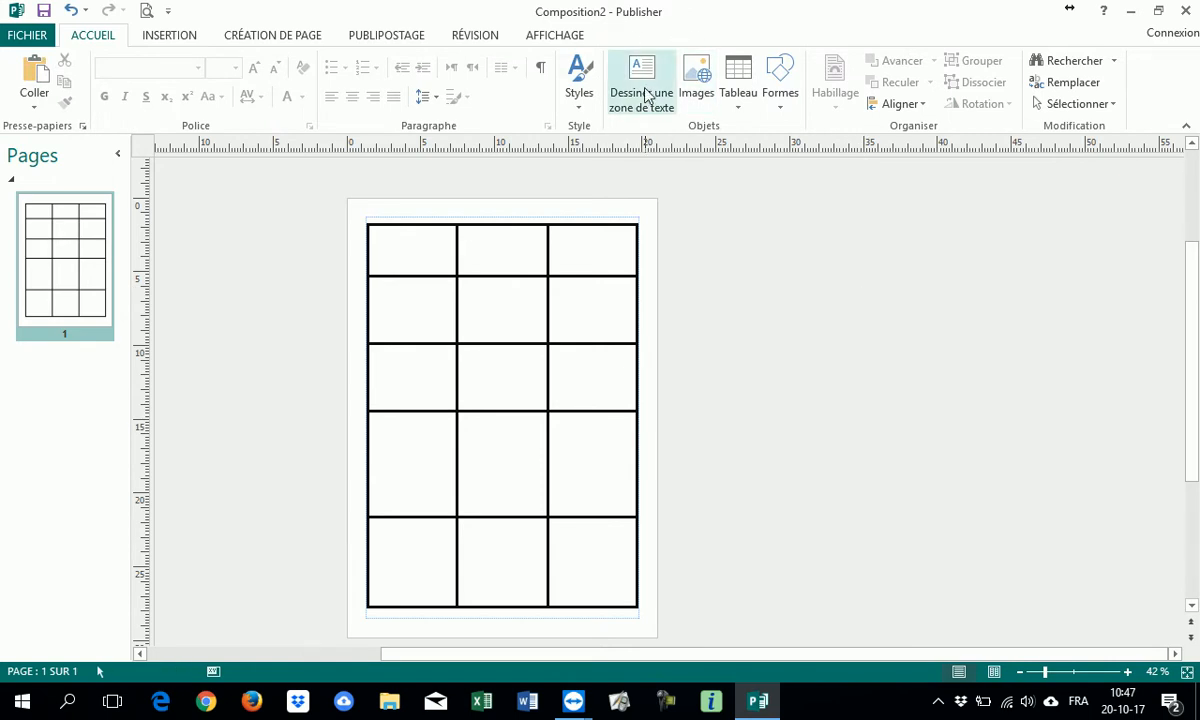
Step: Apply the blue table format with a filled header row and vertical column lines to the whole table
click(590, 240)
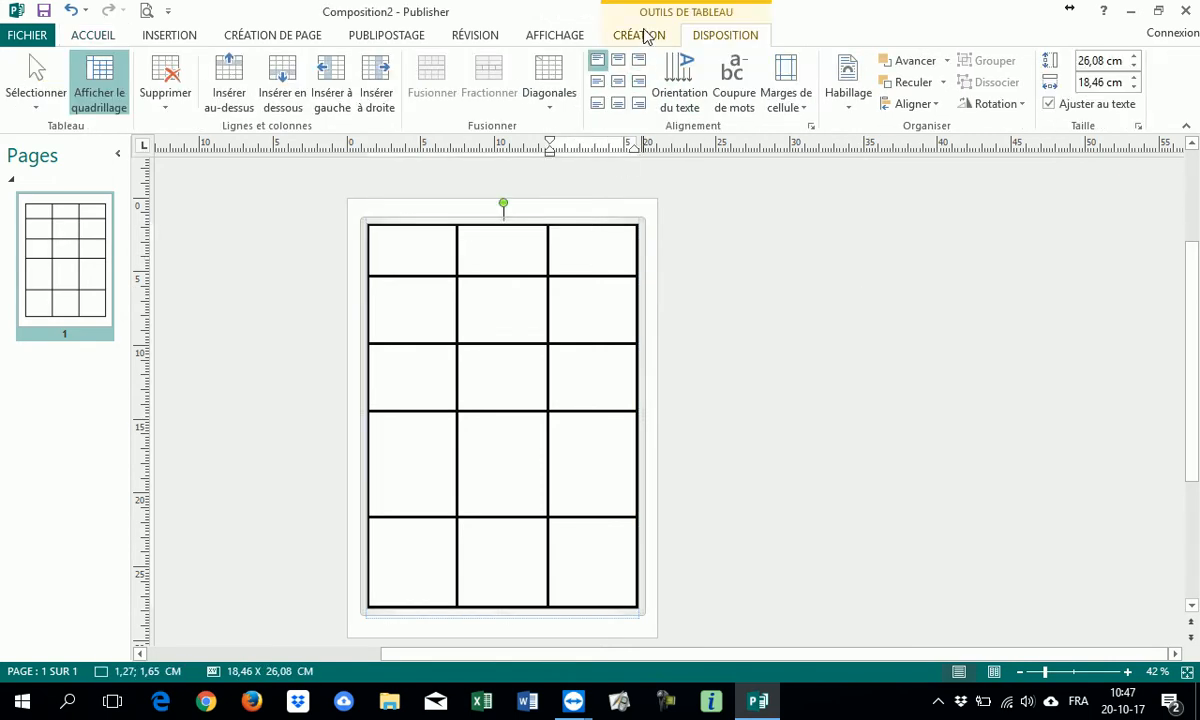
click(640, 36)
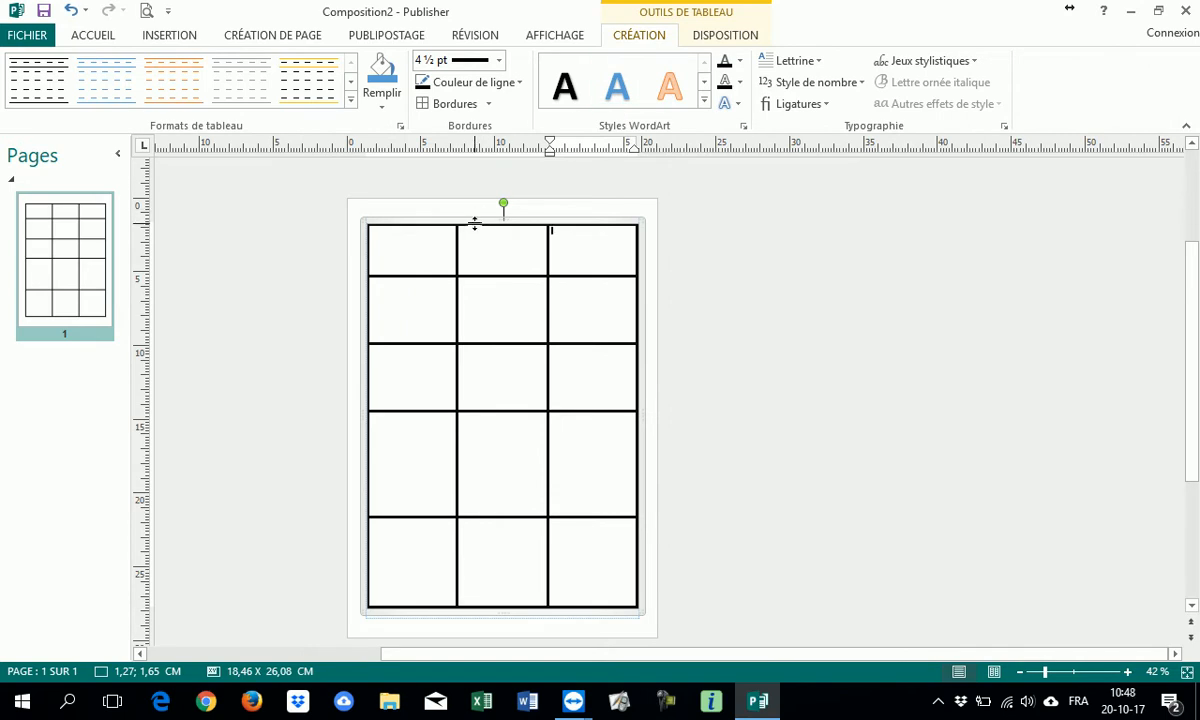
click(401, 245)
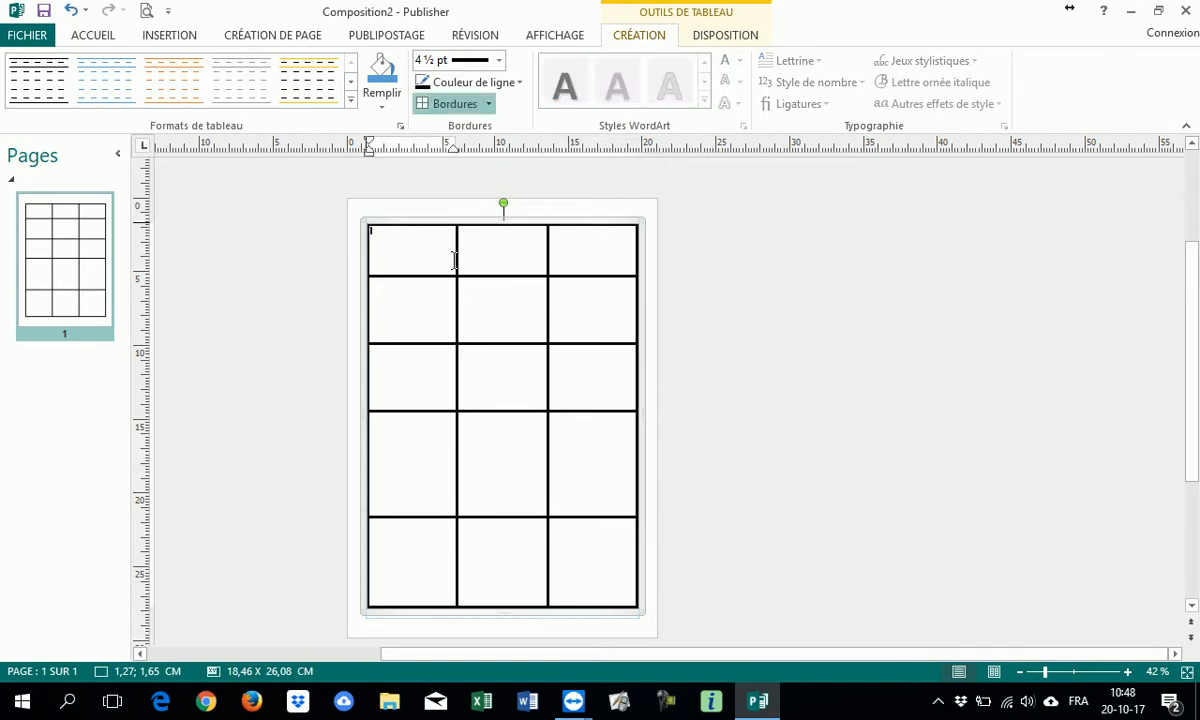
drag(401, 245, 595, 568)
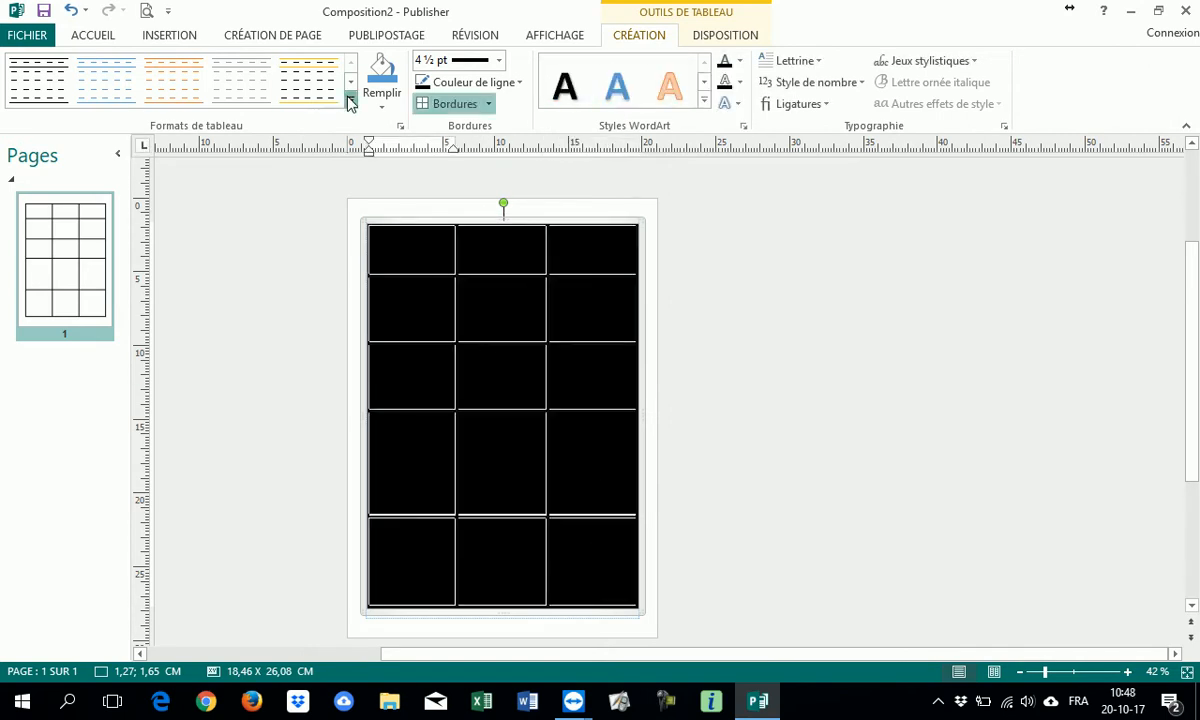
click(351, 102)
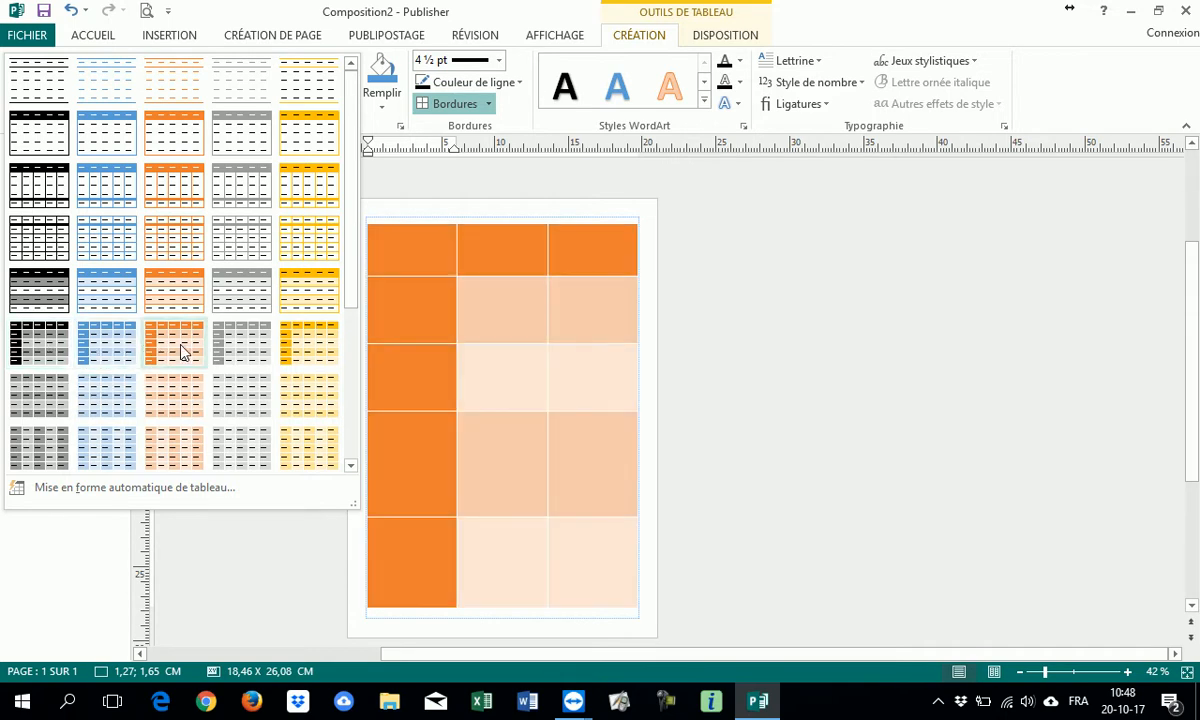
click(120, 195)
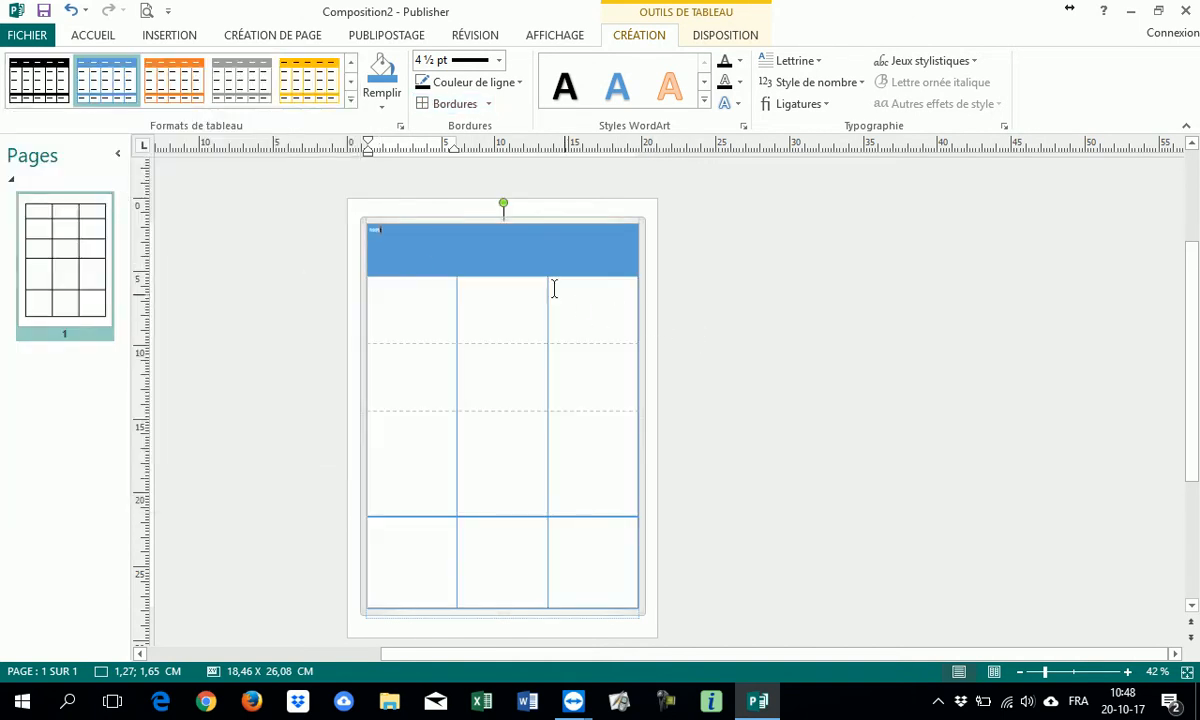
Step: Enter short sample text in the first two header cells and select the text in the first one
click(464, 230)
click(390, 237)
double_click(381, 232)
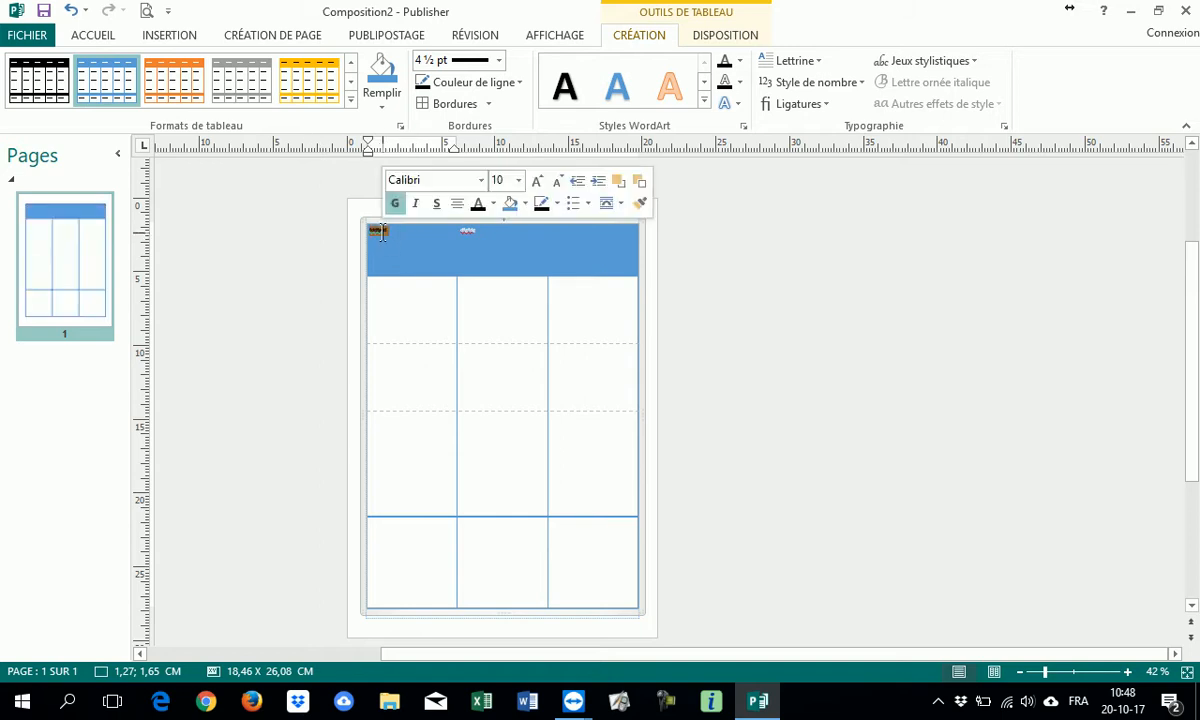
Step: Increase the font size of the text in all three header cells to 48 points
click(579, 224)
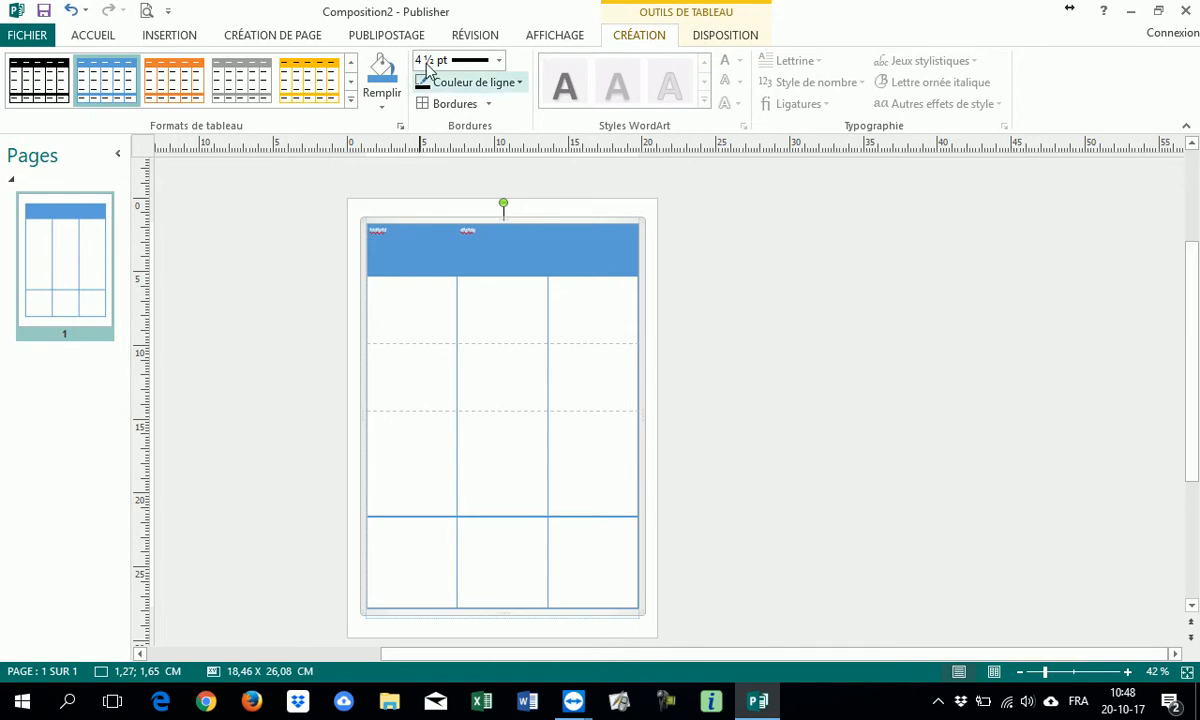
drag(556, 256, 529, 255)
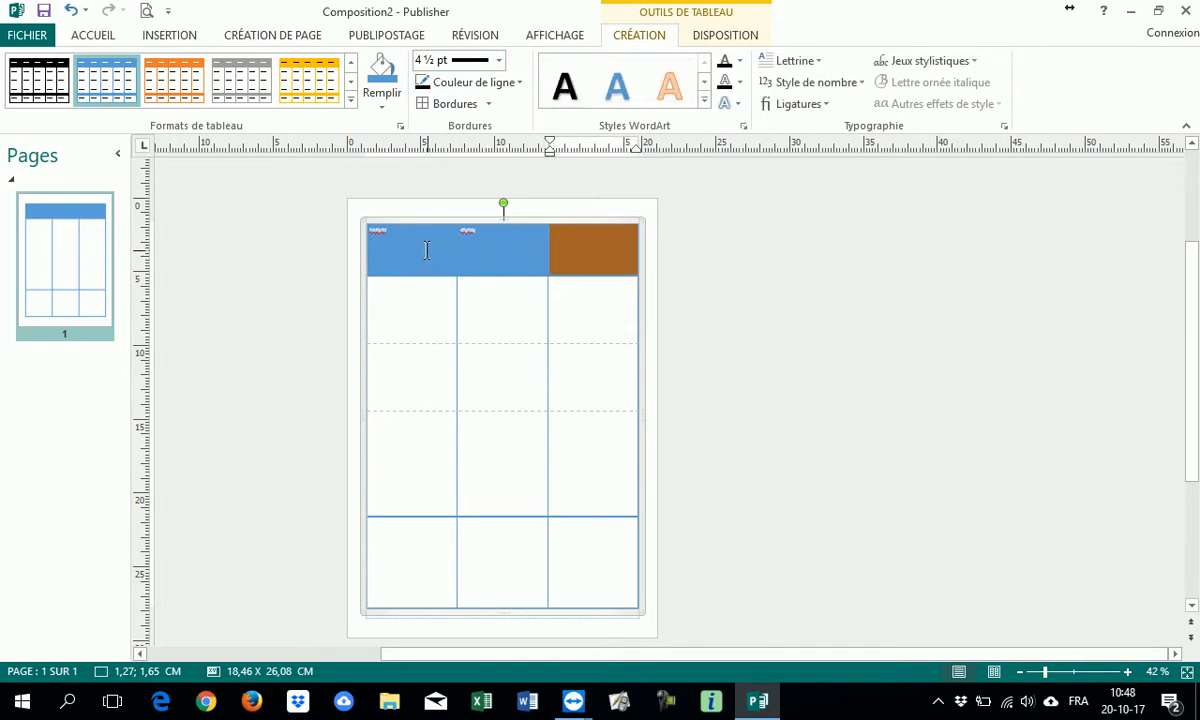
drag(394, 246, 573, 262)
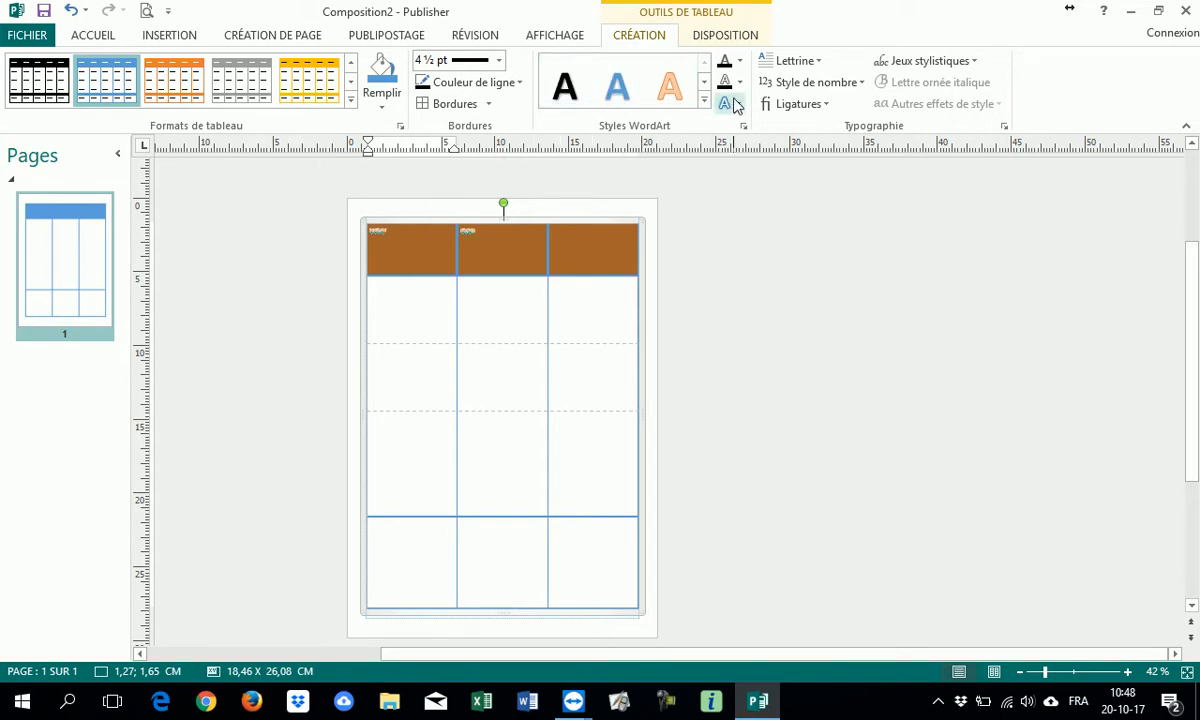
click(103, 38)
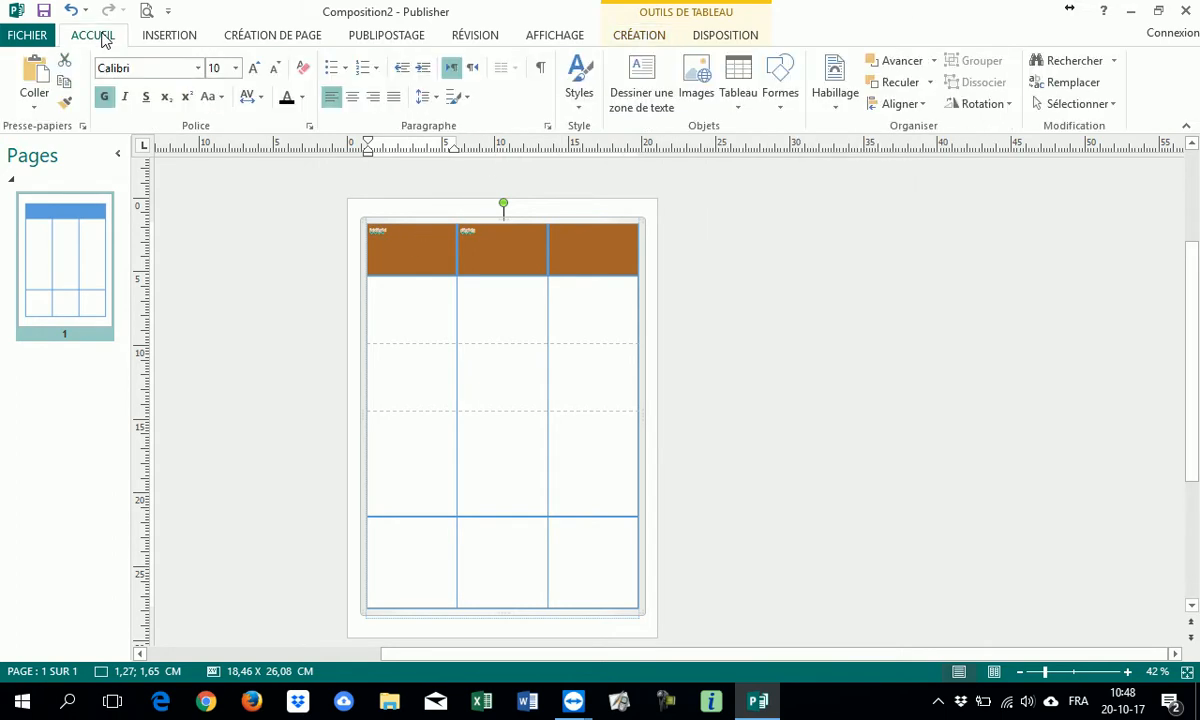
click(253, 72)
click(253, 72)
click(253, 72)
click(253, 72)
click(253, 72)
click(253, 72)
click(253, 72)
click(250, 69)
click(250, 69)
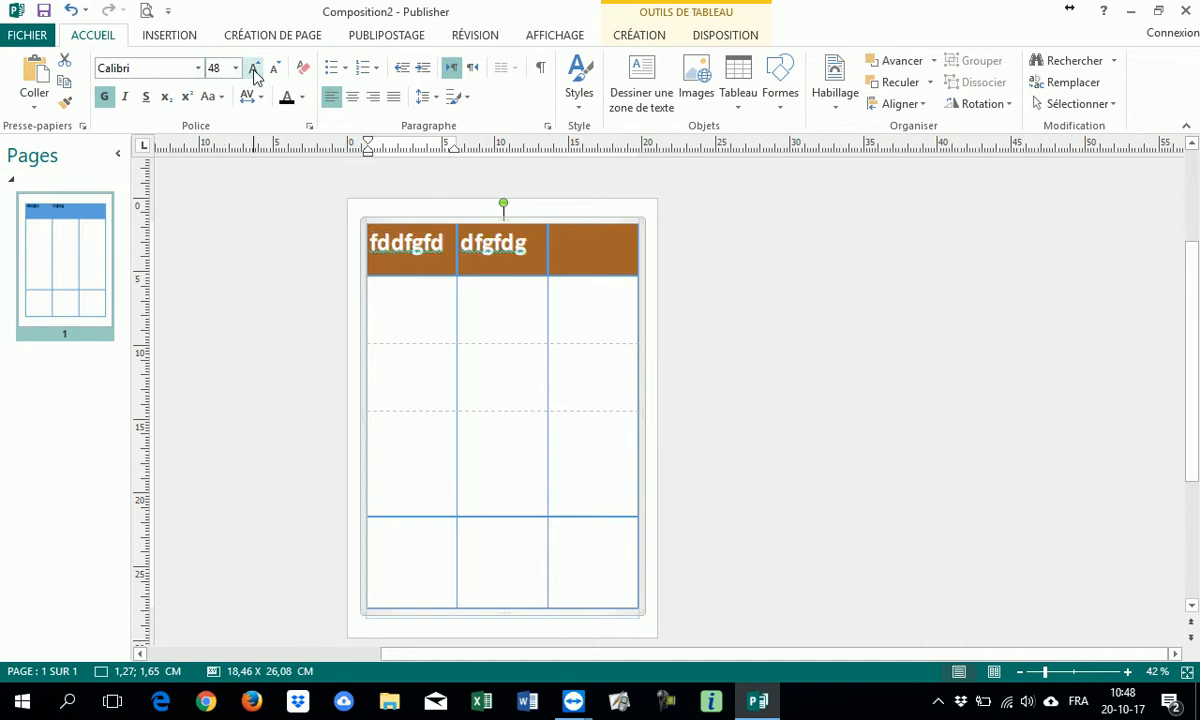
Step: Apply the orange outlined WordArt style to the text of the whole header row
click(638, 37)
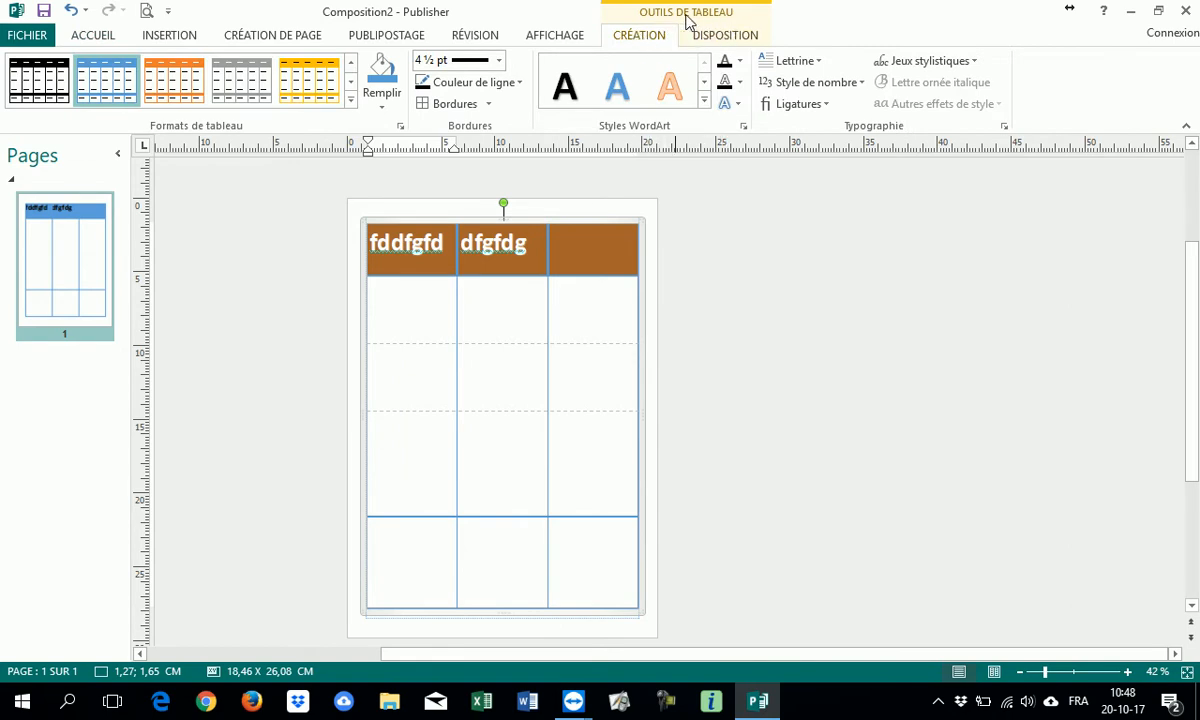
click(704, 100)
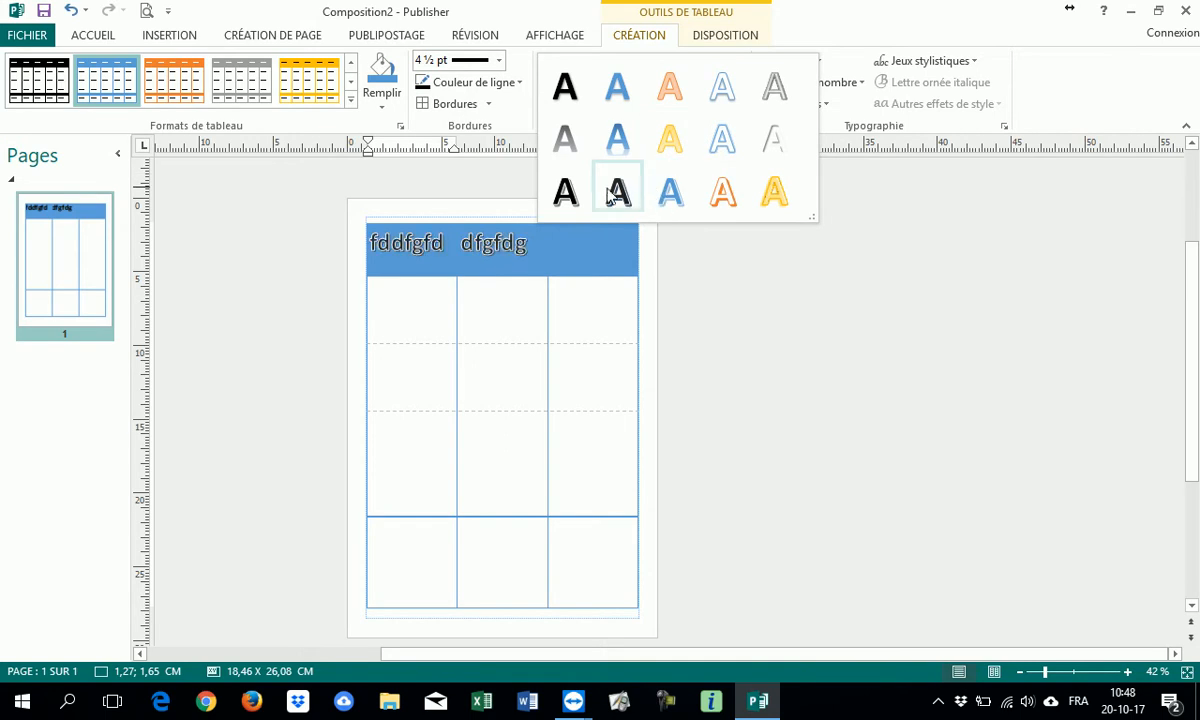
click(720, 200)
Step: Fill the header text with dark orange and give it a standard yellow outline
click(741, 62)
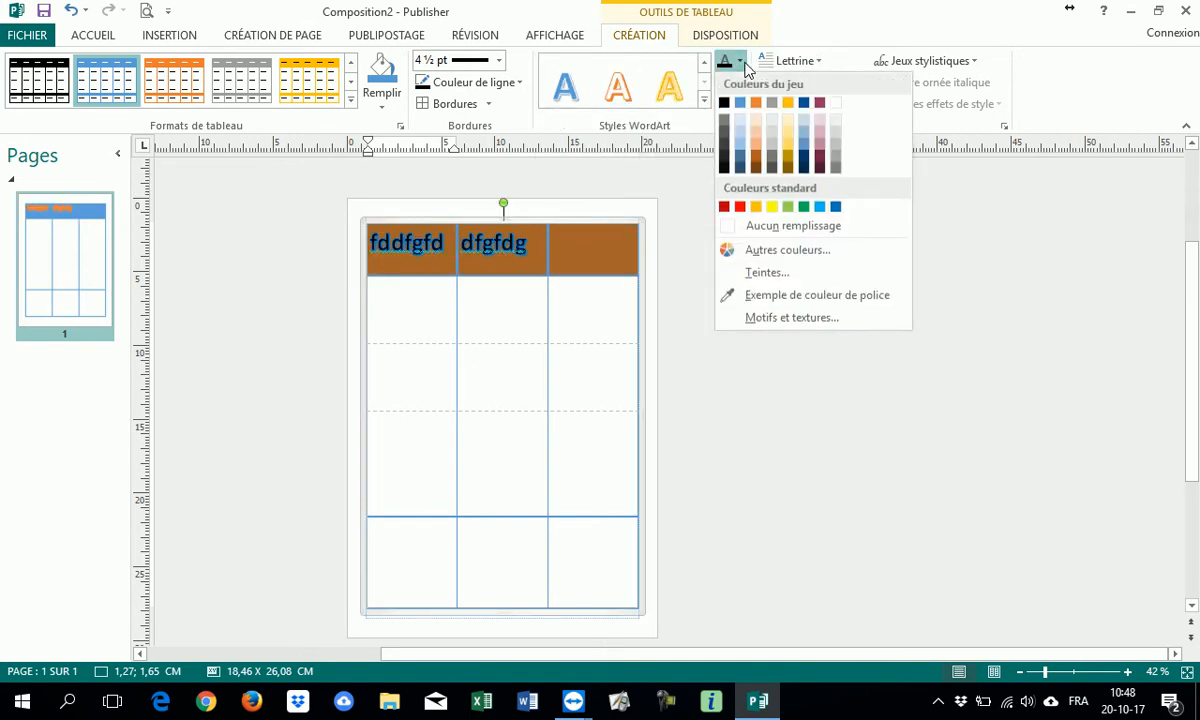
click(757, 156)
click(740, 82)
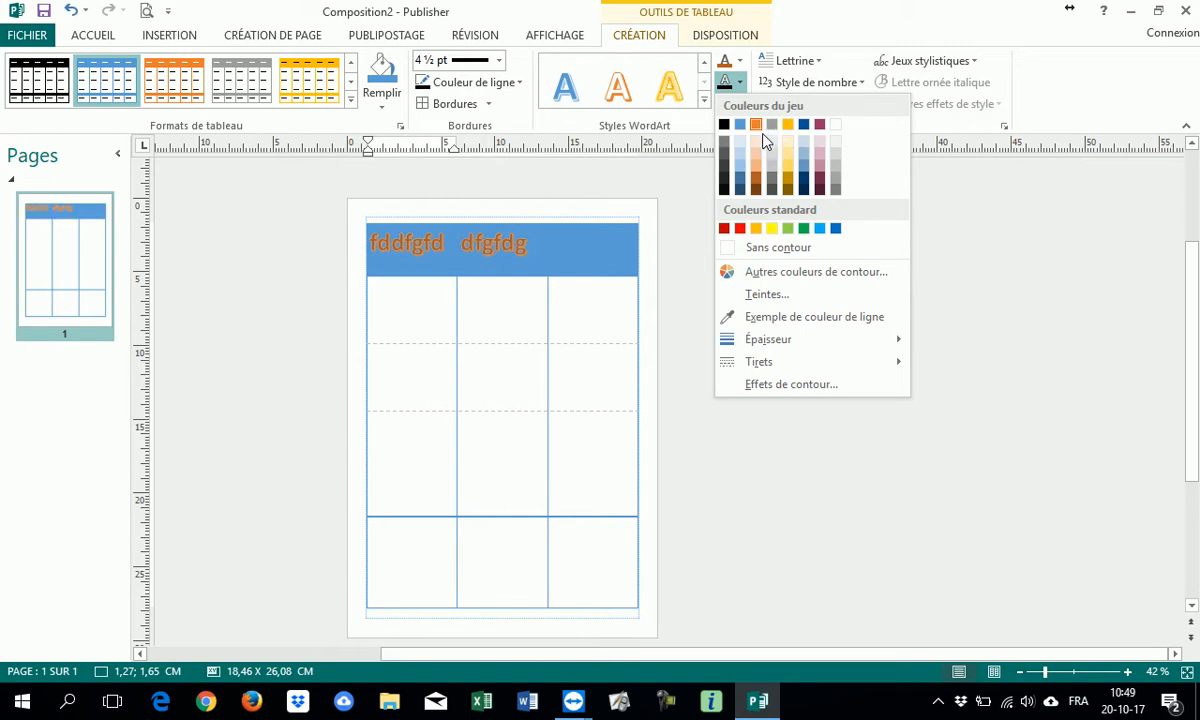
click(772, 229)
click(530, 297)
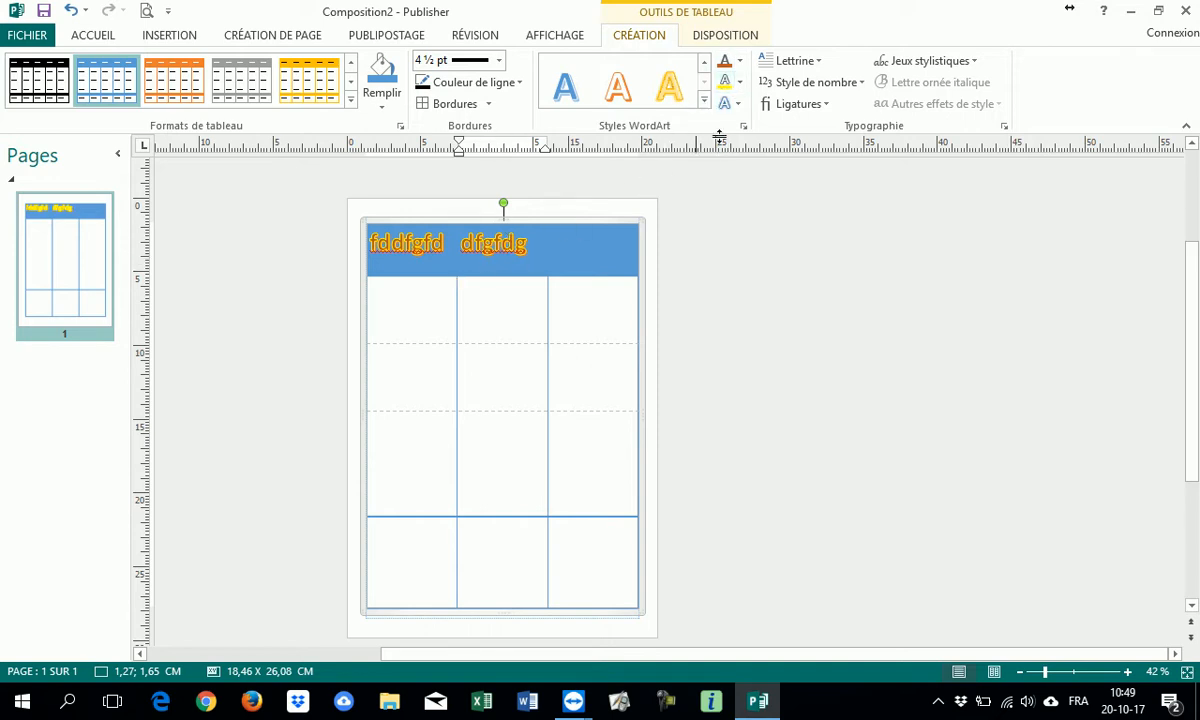
Step: Add the outer shadow "Décalage diagonal vers le bas à droite" to the first header text and inspect it close up
click(733, 104)
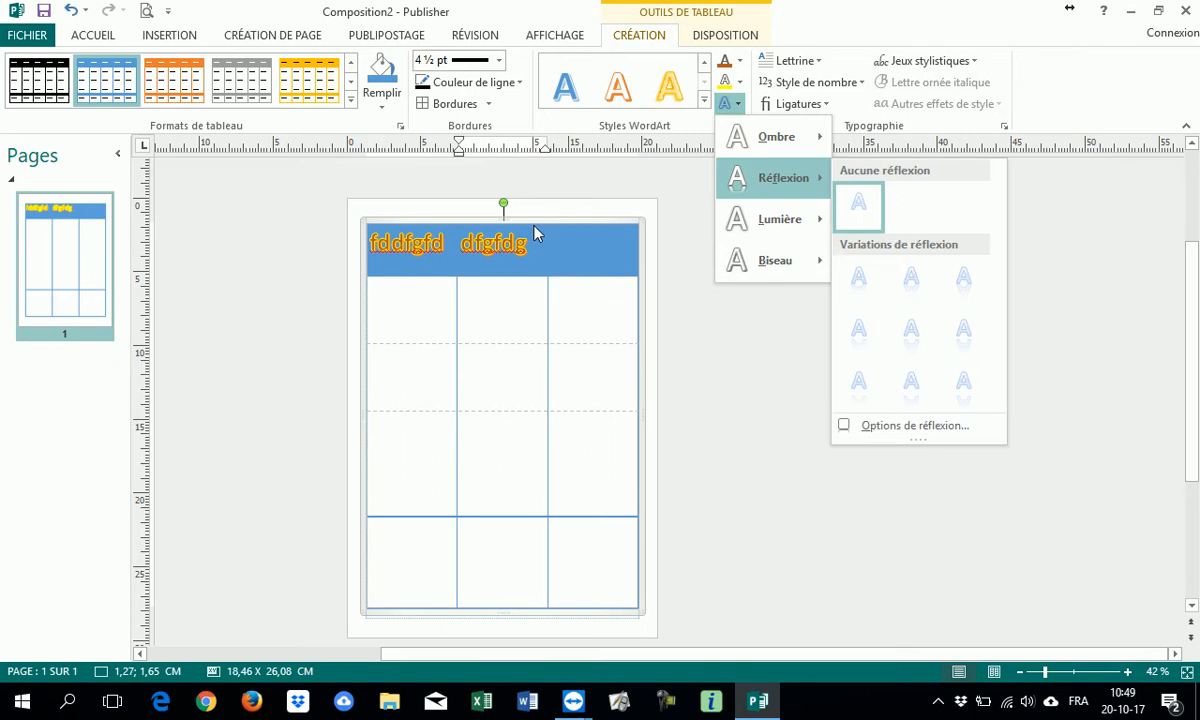
click(458, 281)
double_click(400, 227)
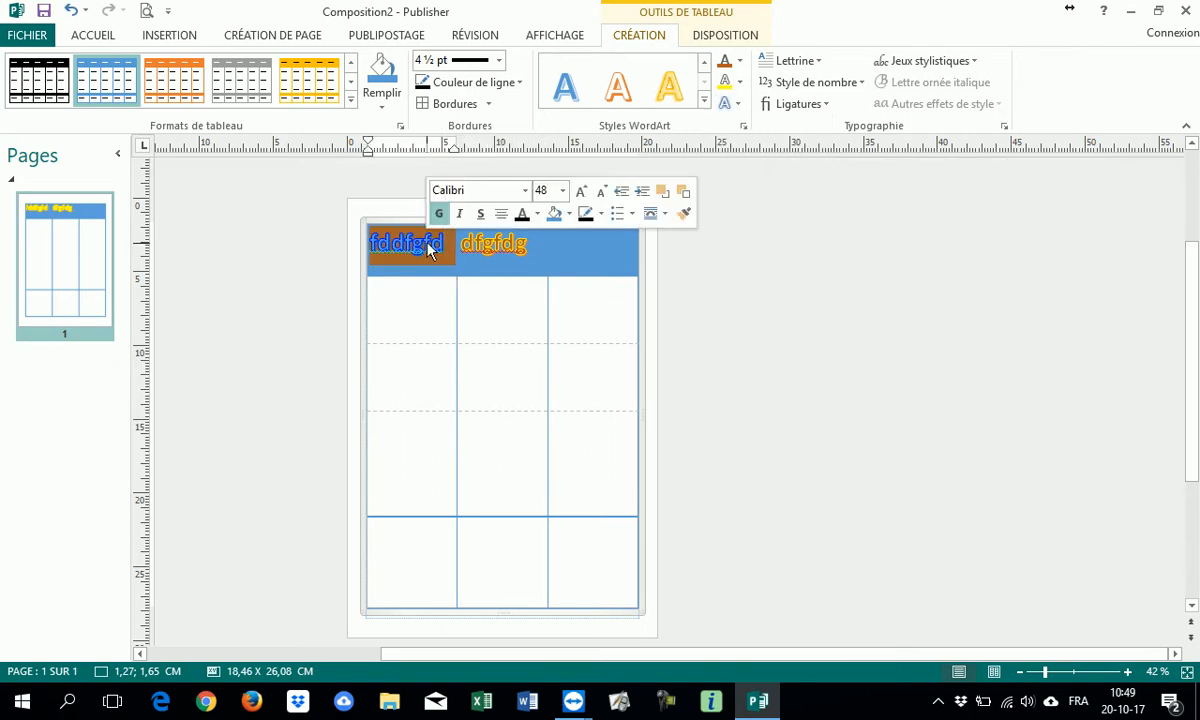
click(733, 104)
mouse_move(762, 196)
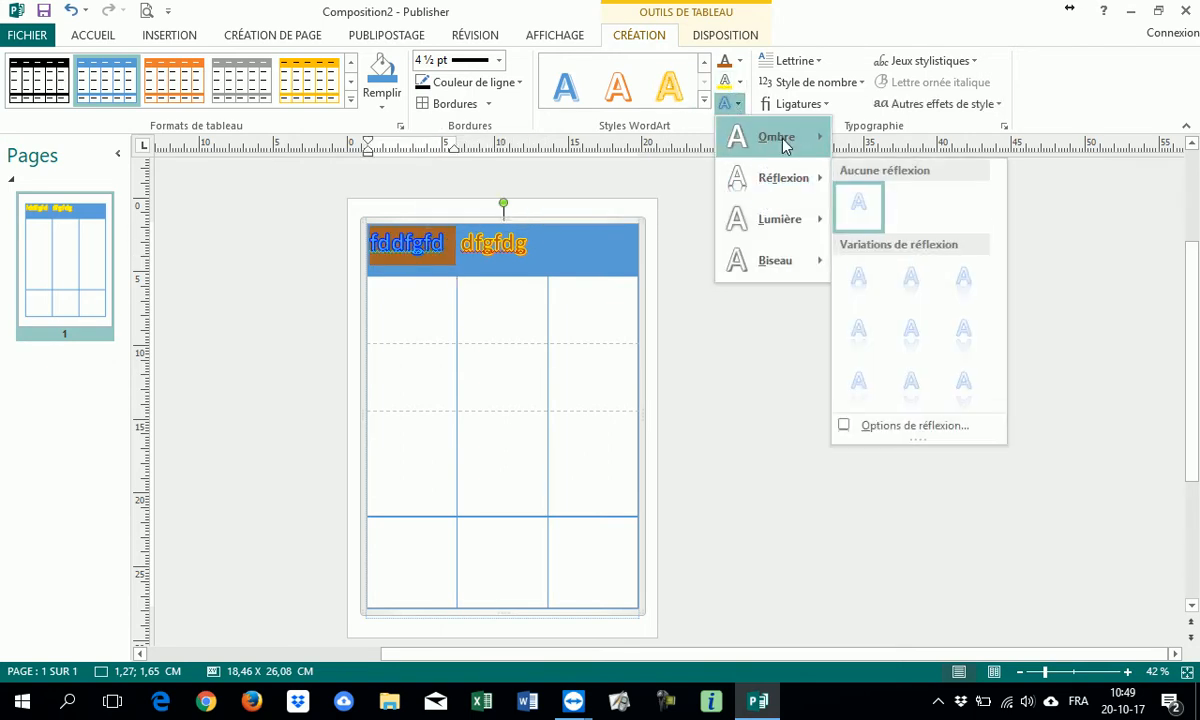
mouse_move(790, 140)
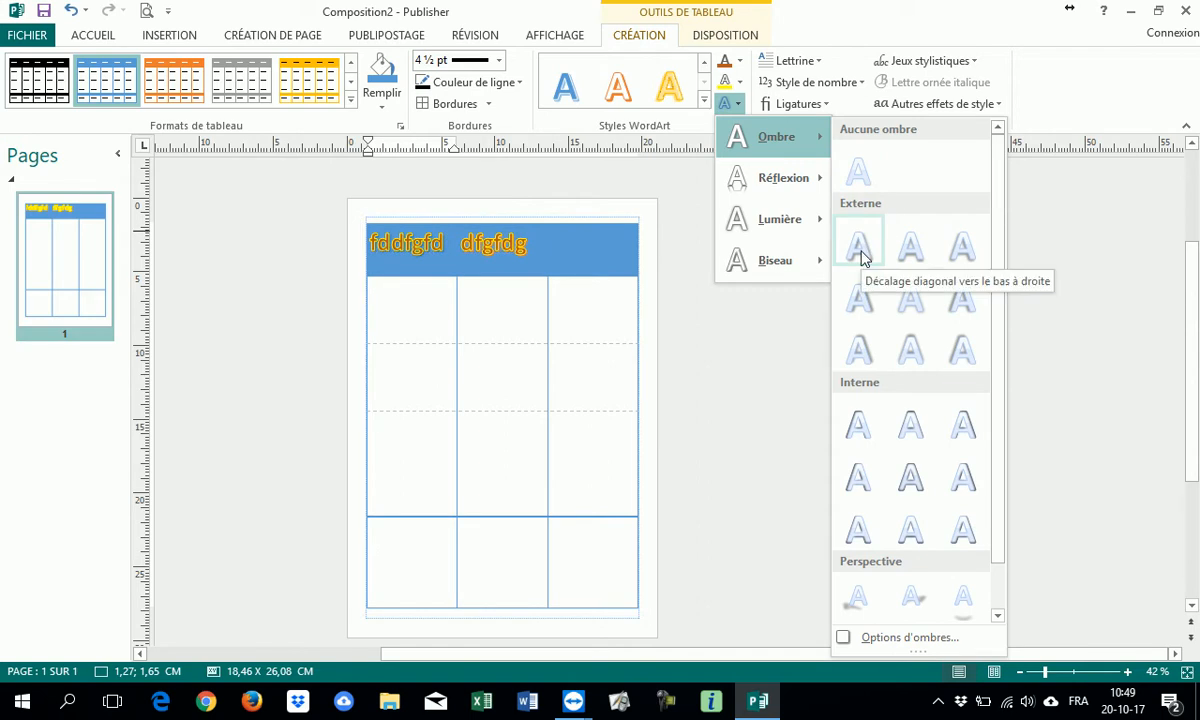
click(859, 252)
click(595, 278)
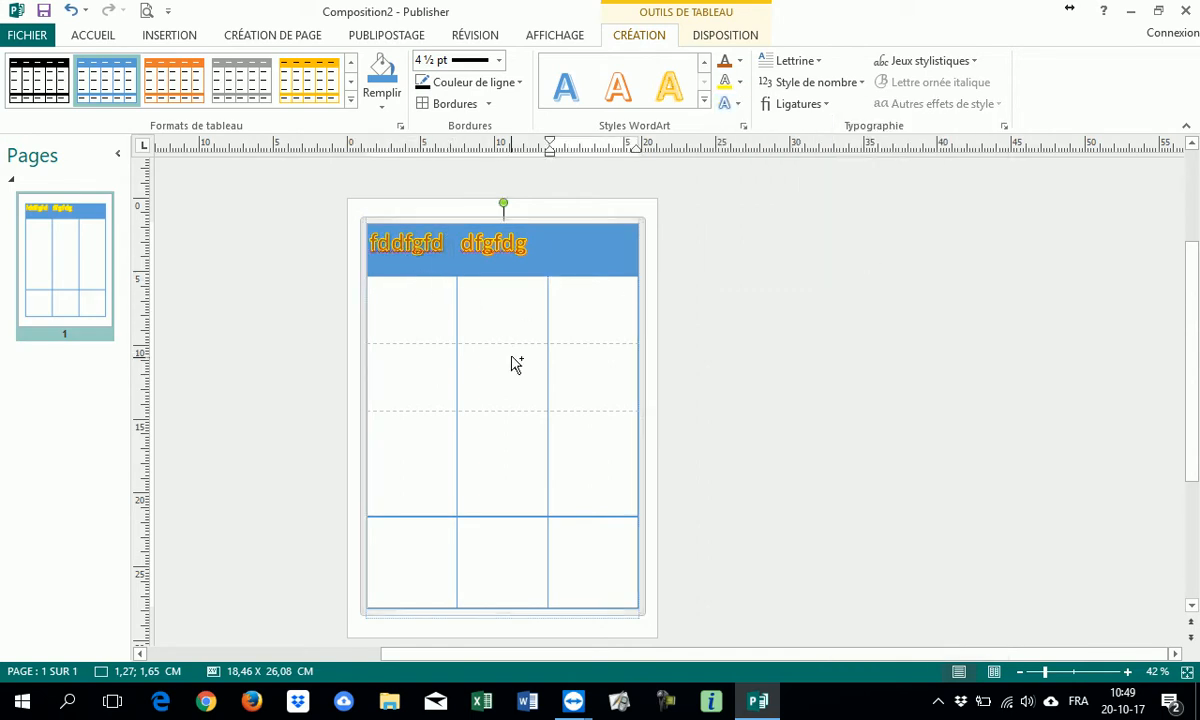
scroll(510, 358, up, 3)
drag(645, 656, 412, 654)
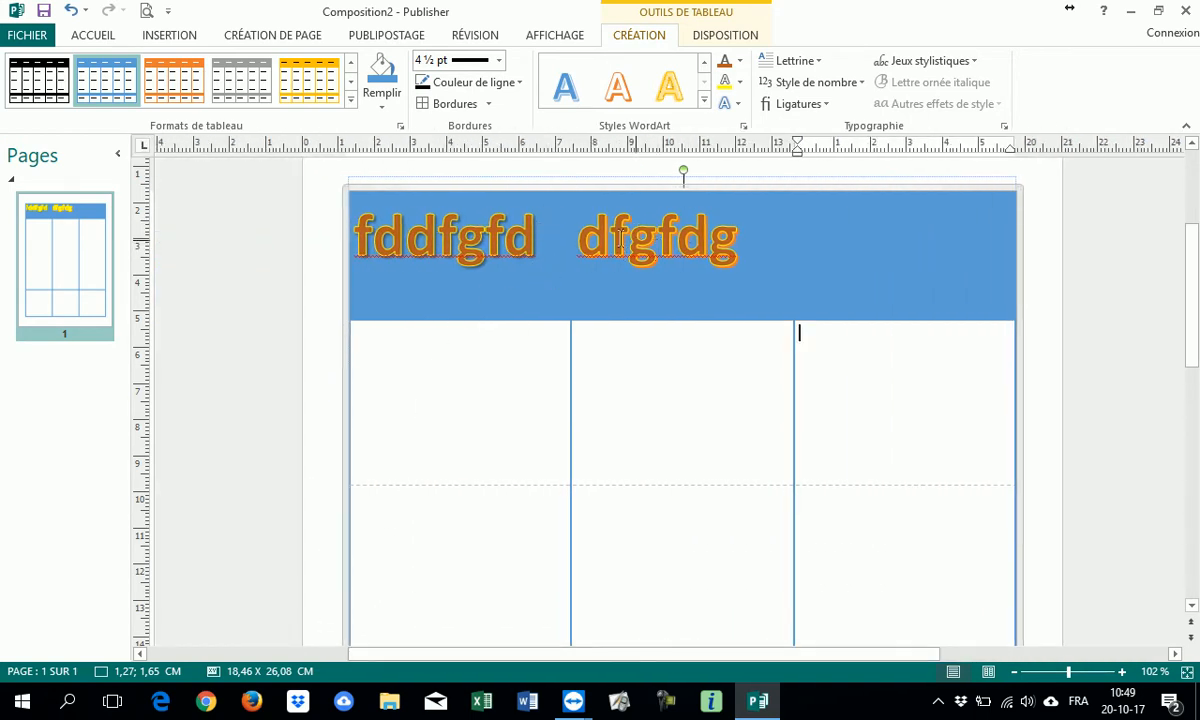
scroll(630, 300, down, 4)
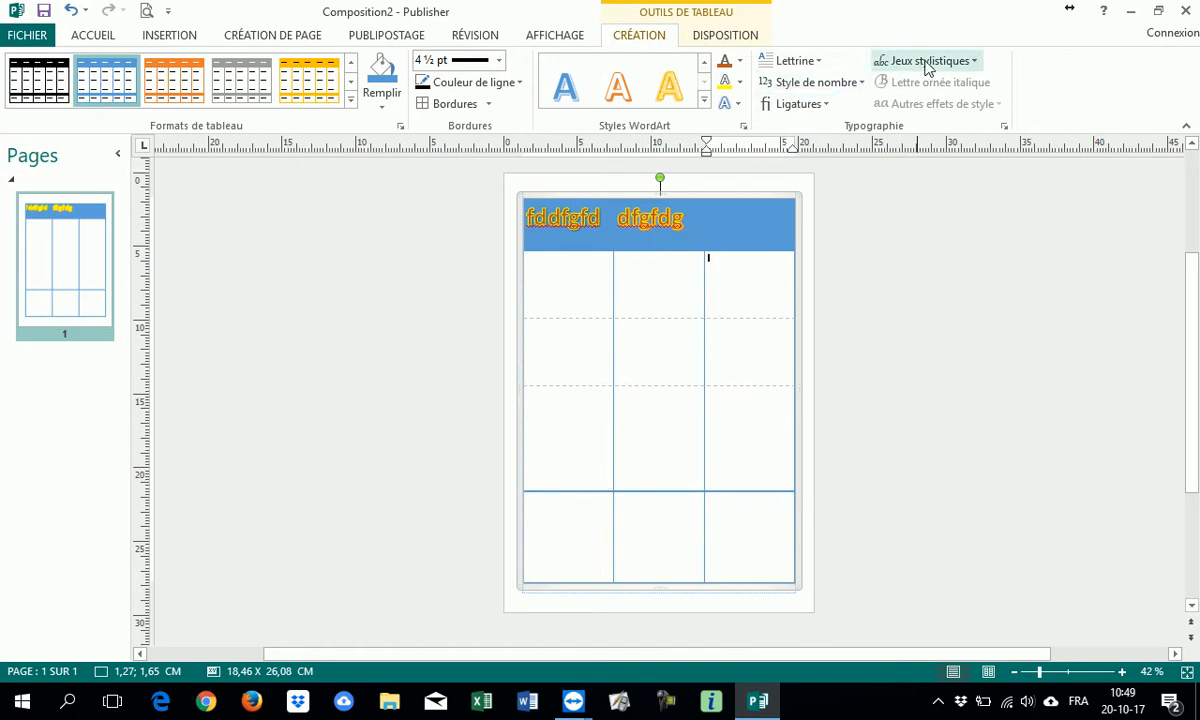
Step: Reduce the table's height to 25.93 cm by lowering its upper edge and select the first column
click(720, 36)
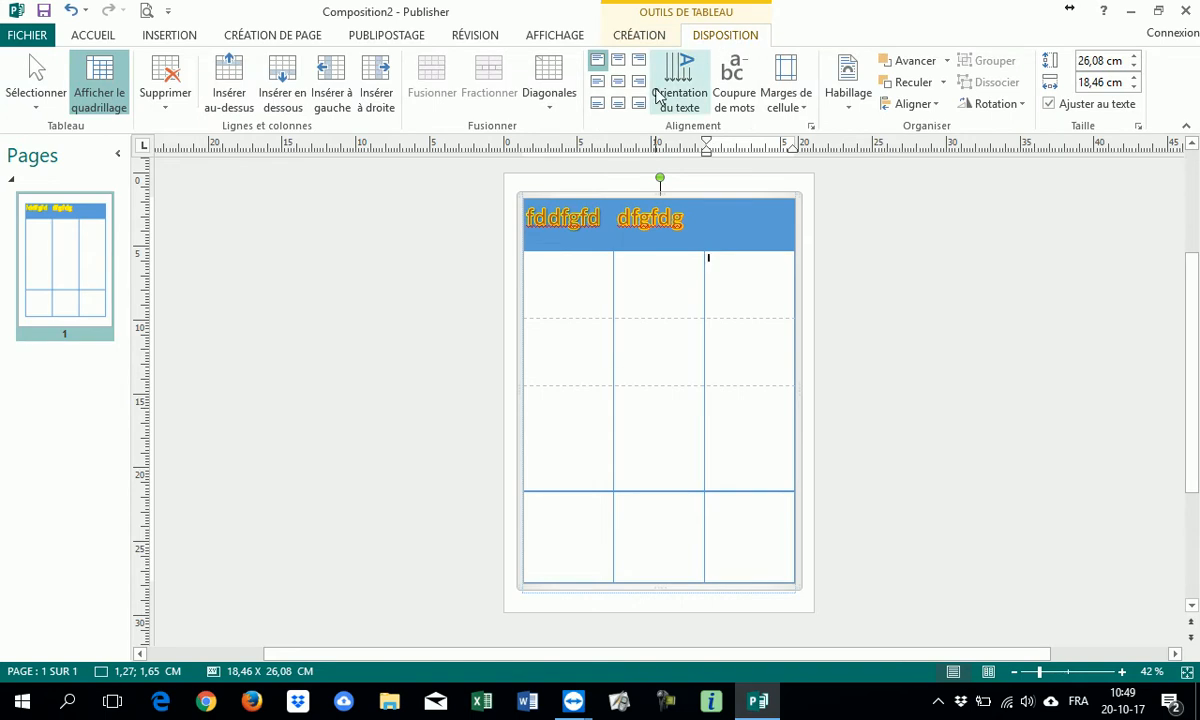
click(587, 265)
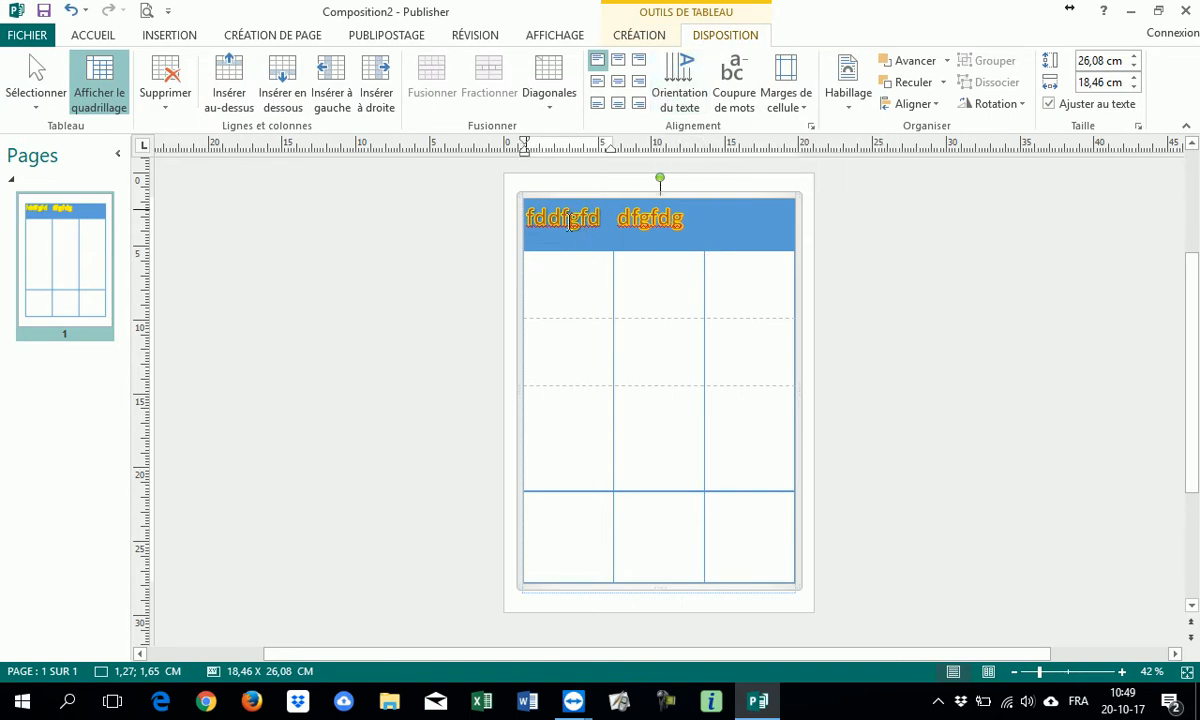
drag(605, 196, 316, 169)
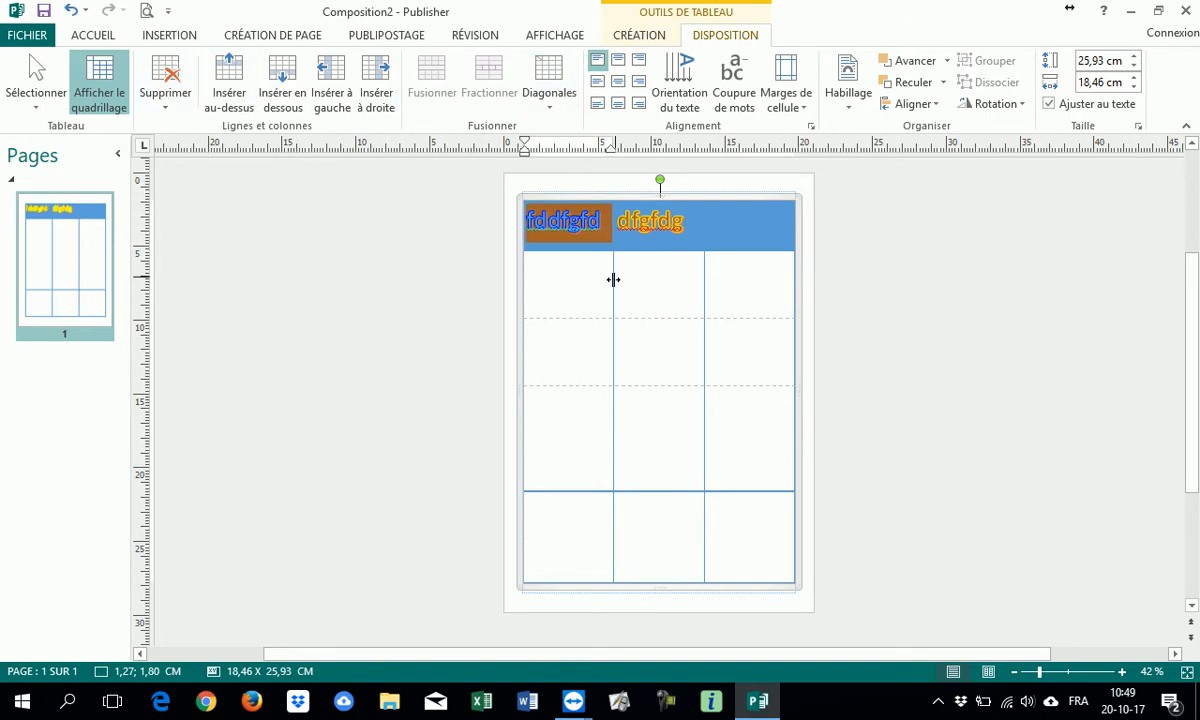
click(566, 266)
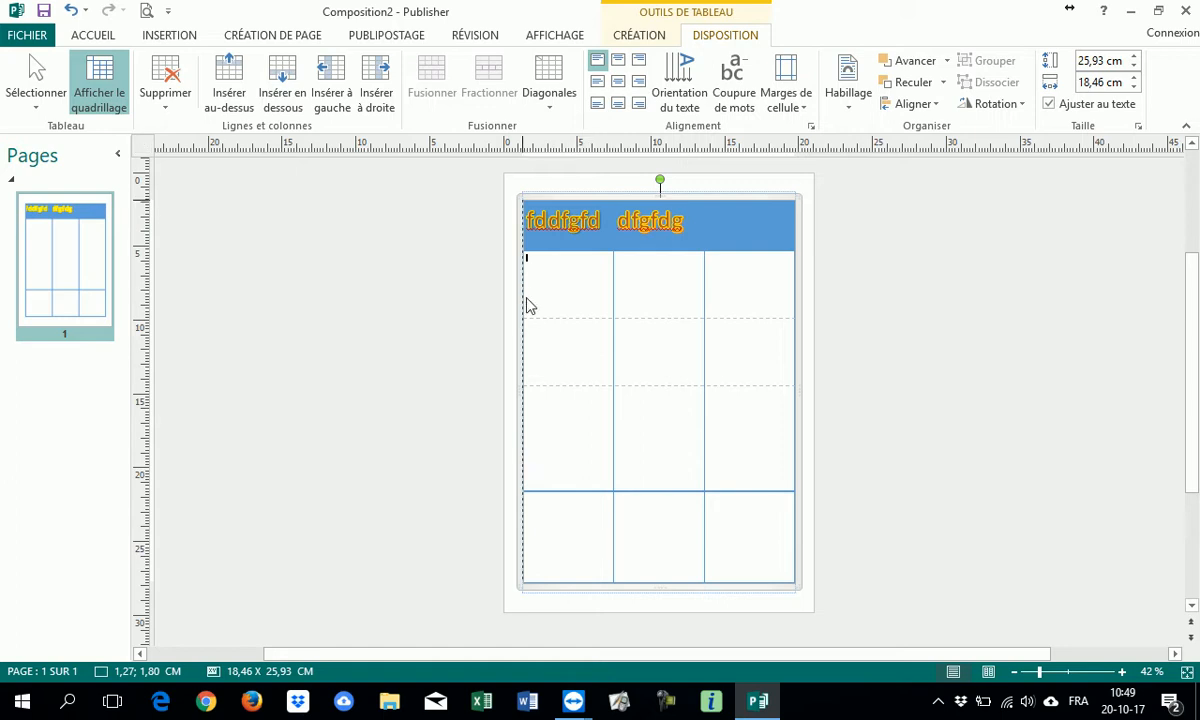
click(558, 187)
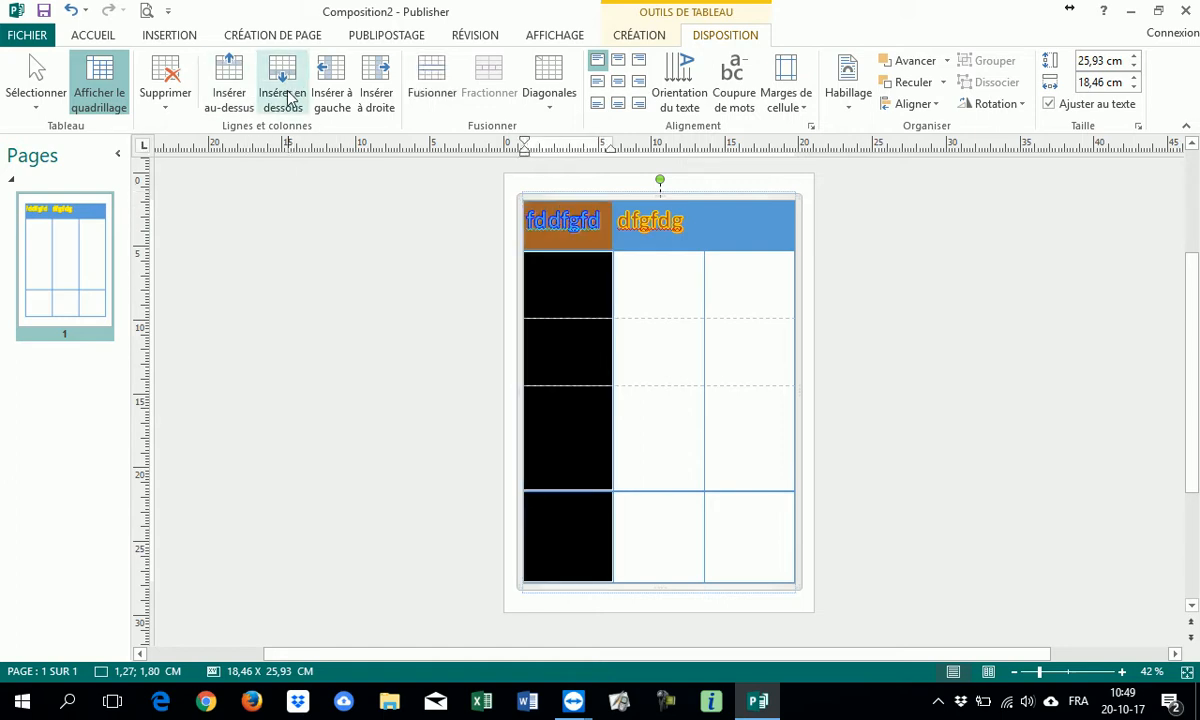
Step: Insert one column before the column with the second header text and another one after it
click(659, 273)
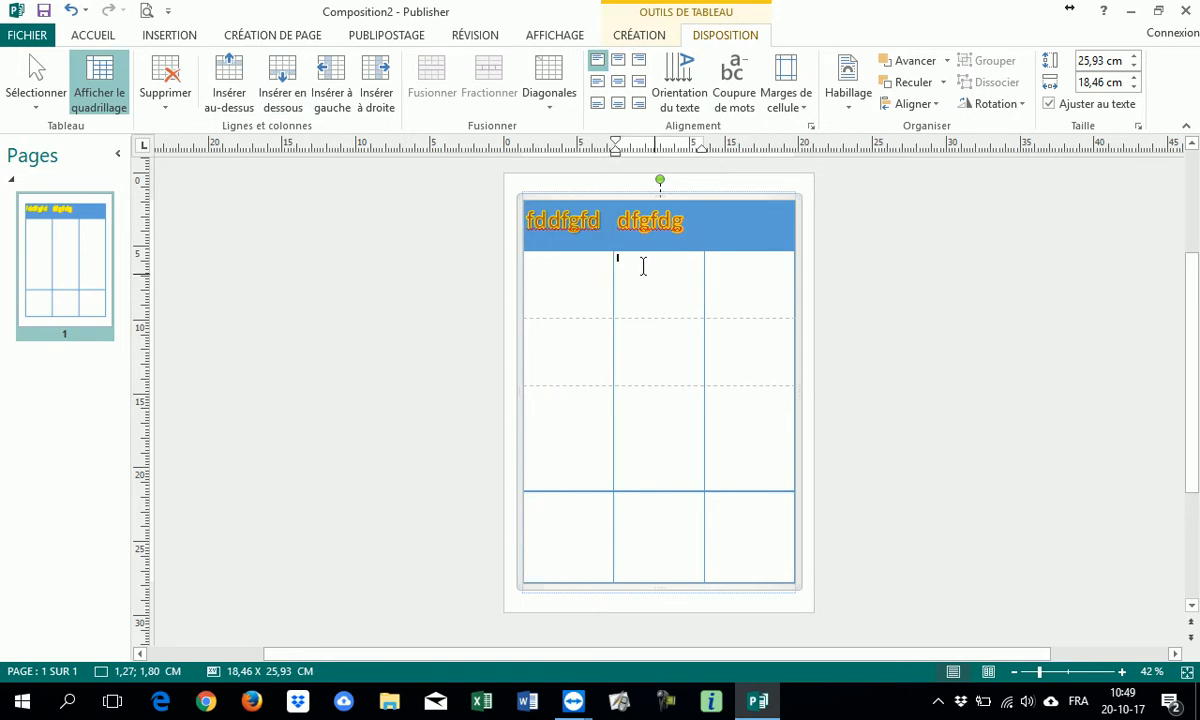
click(333, 84)
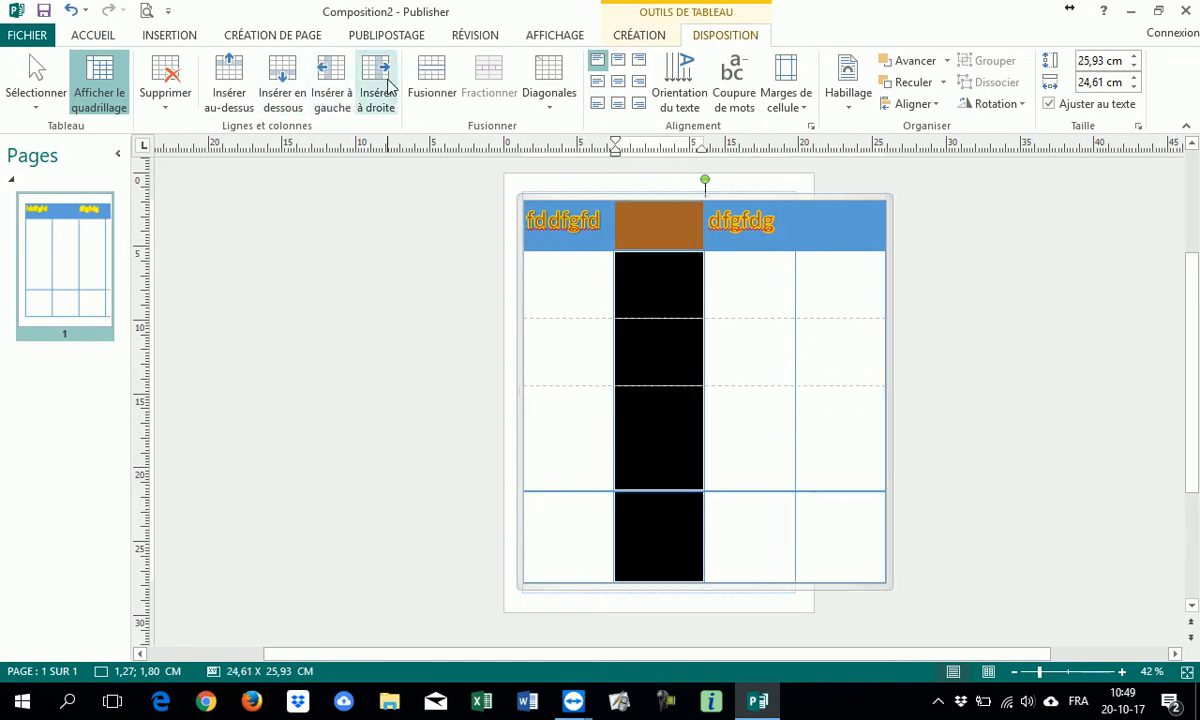
click(723, 276)
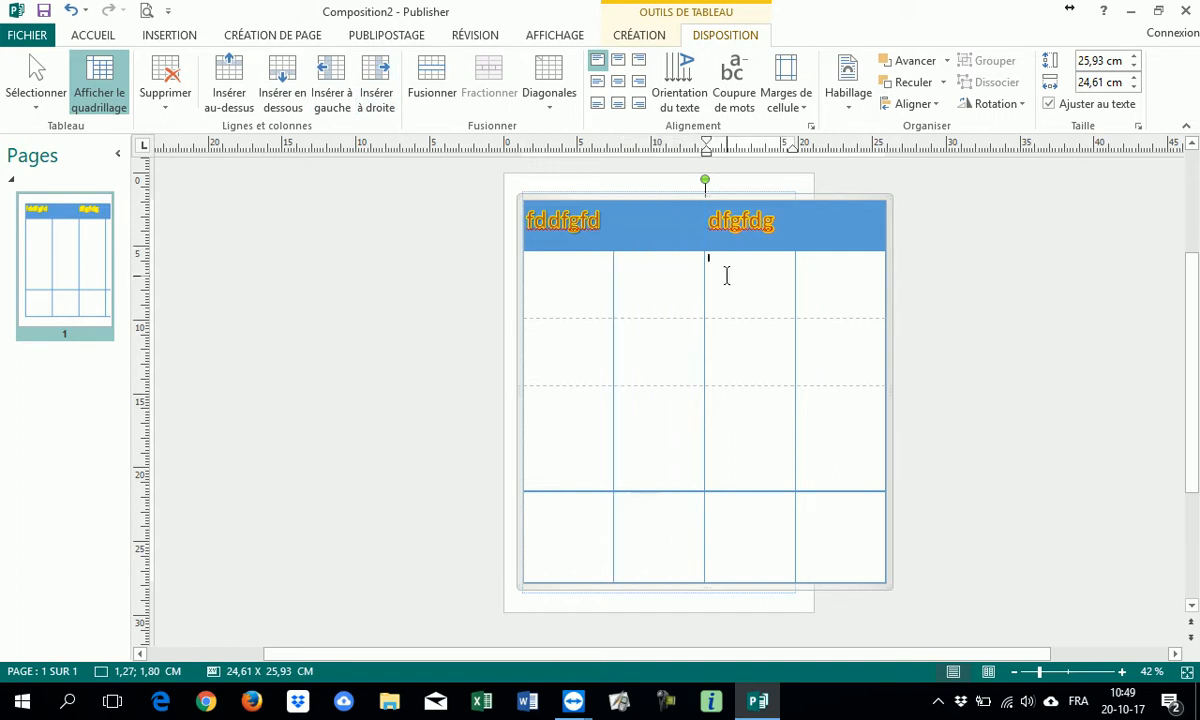
click(377, 88)
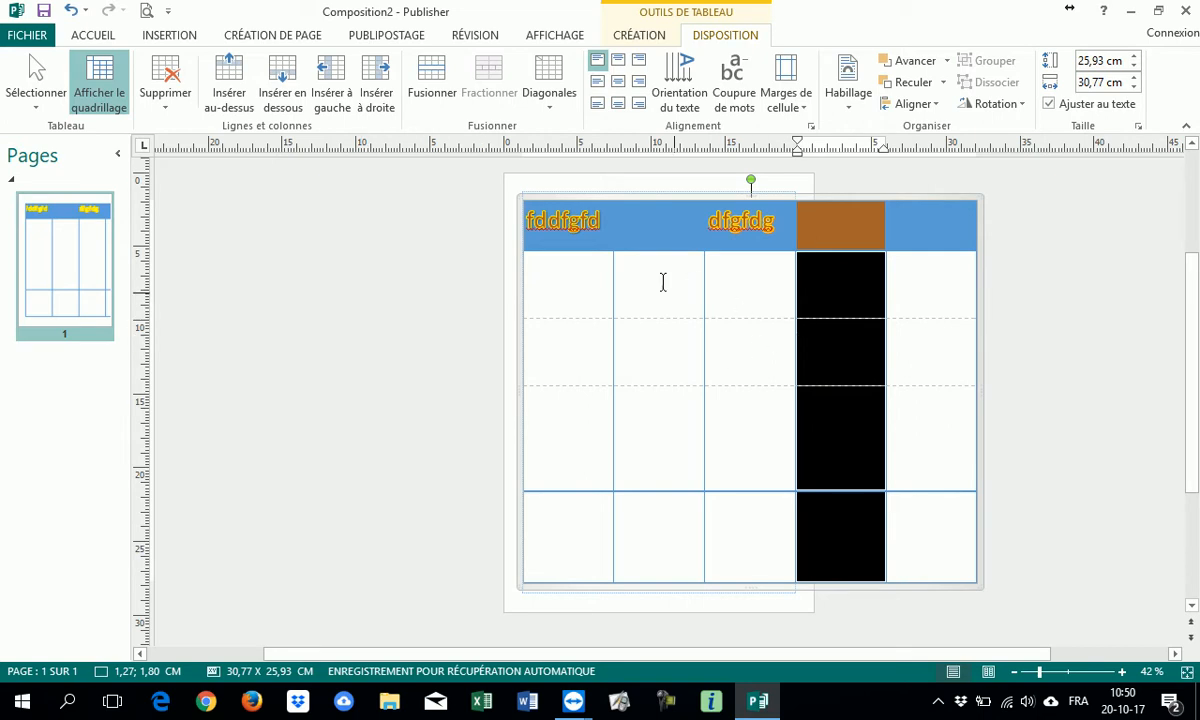
Step: Enter sample text in the first cell below the header and replace it with a copy of the first header text
click(512, 235)
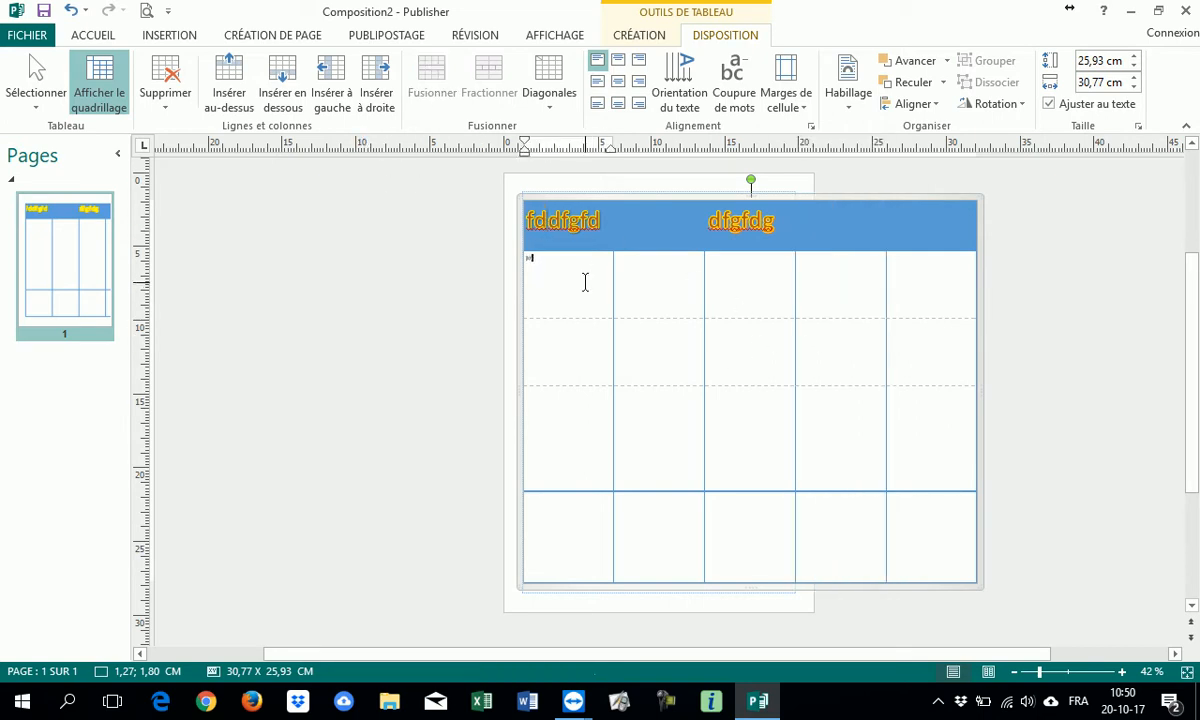
triple_click(563, 224)
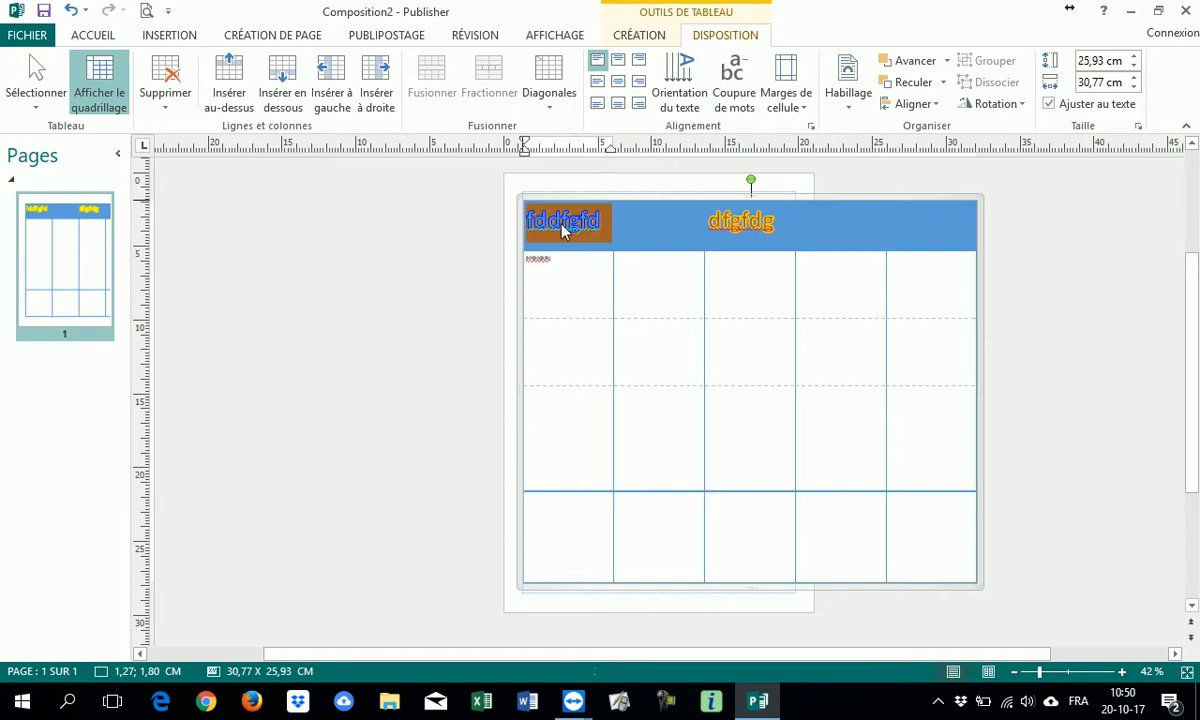
key(ctrl+c)
click(546, 262)
double_click(543, 262)
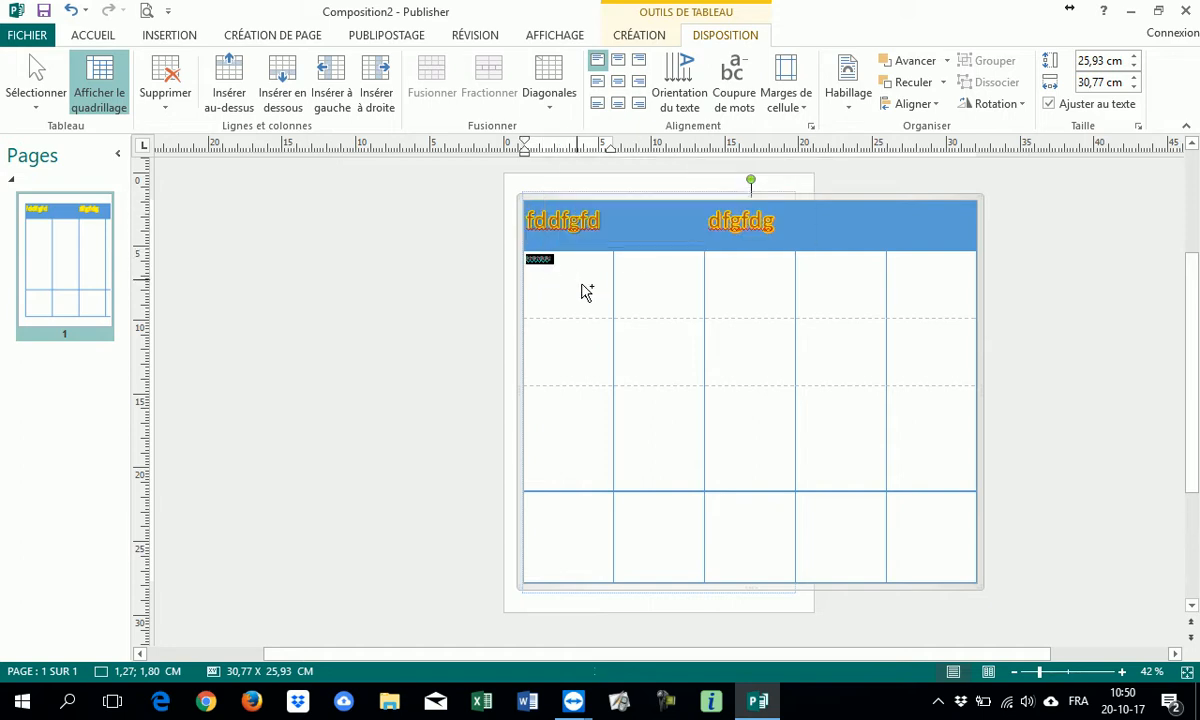
key(ctrl+v)
click(664, 284)
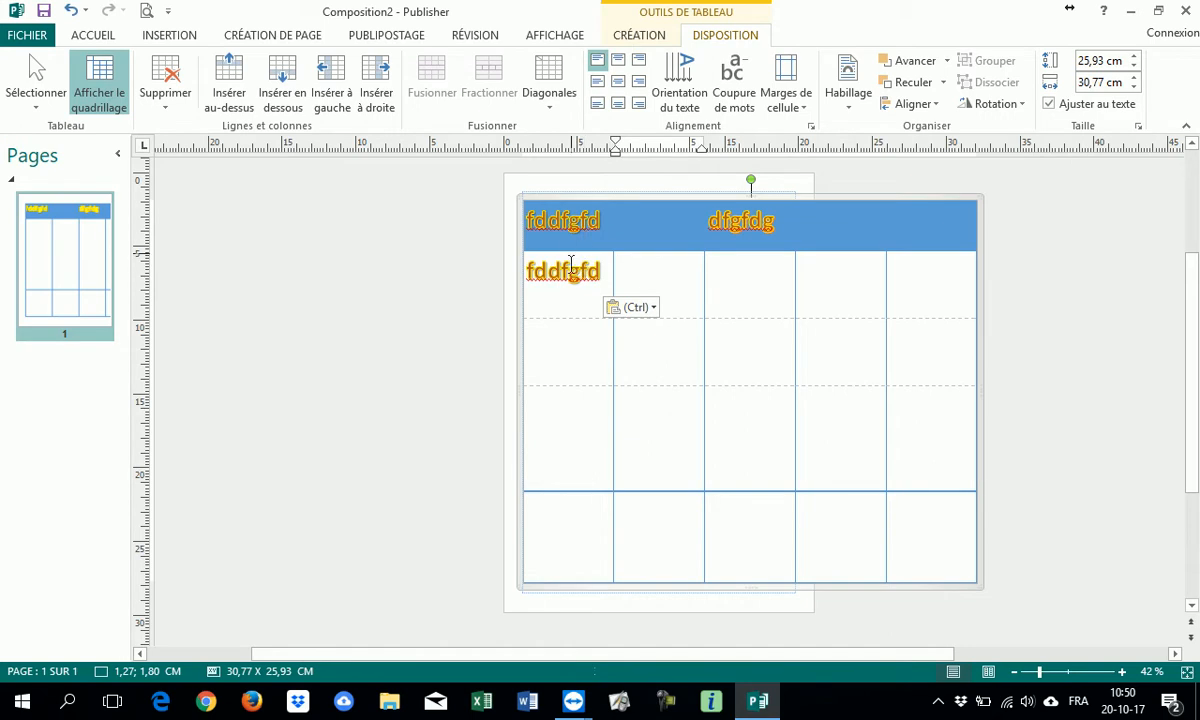
Step: Insert a row below the header row and add a line break in its first cell
click(568, 222)
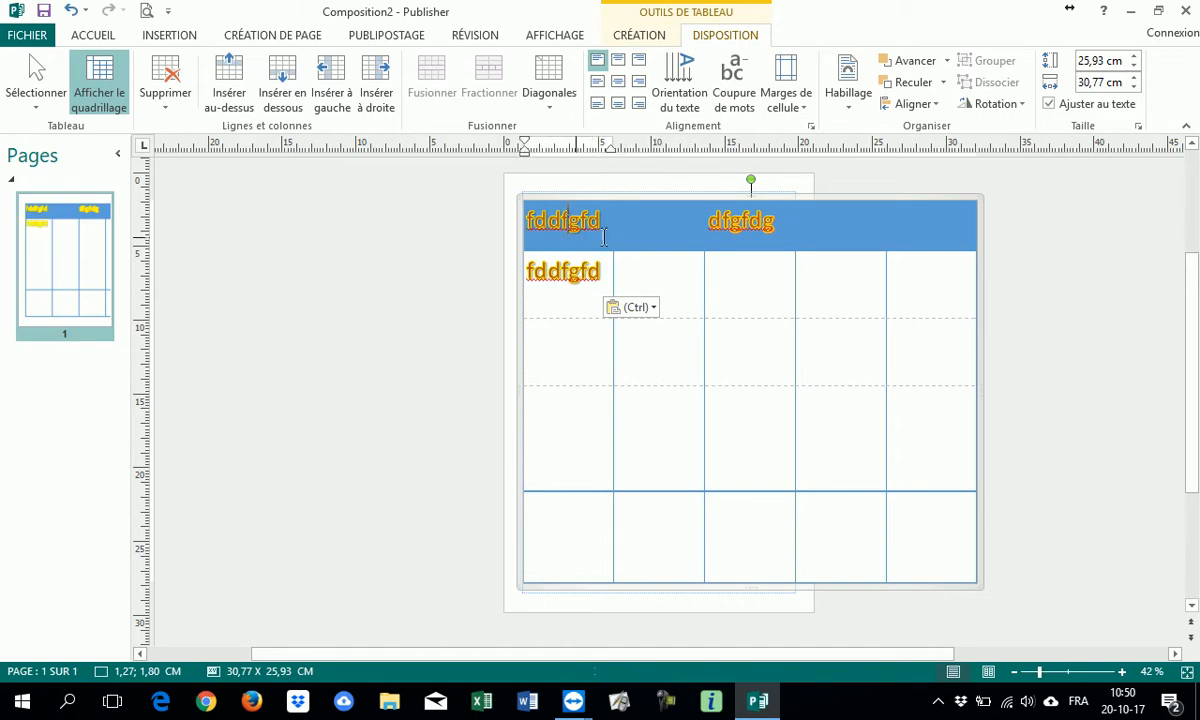
click(300, 95)
key(ctrl+z)
click(602, 284)
key(Return)
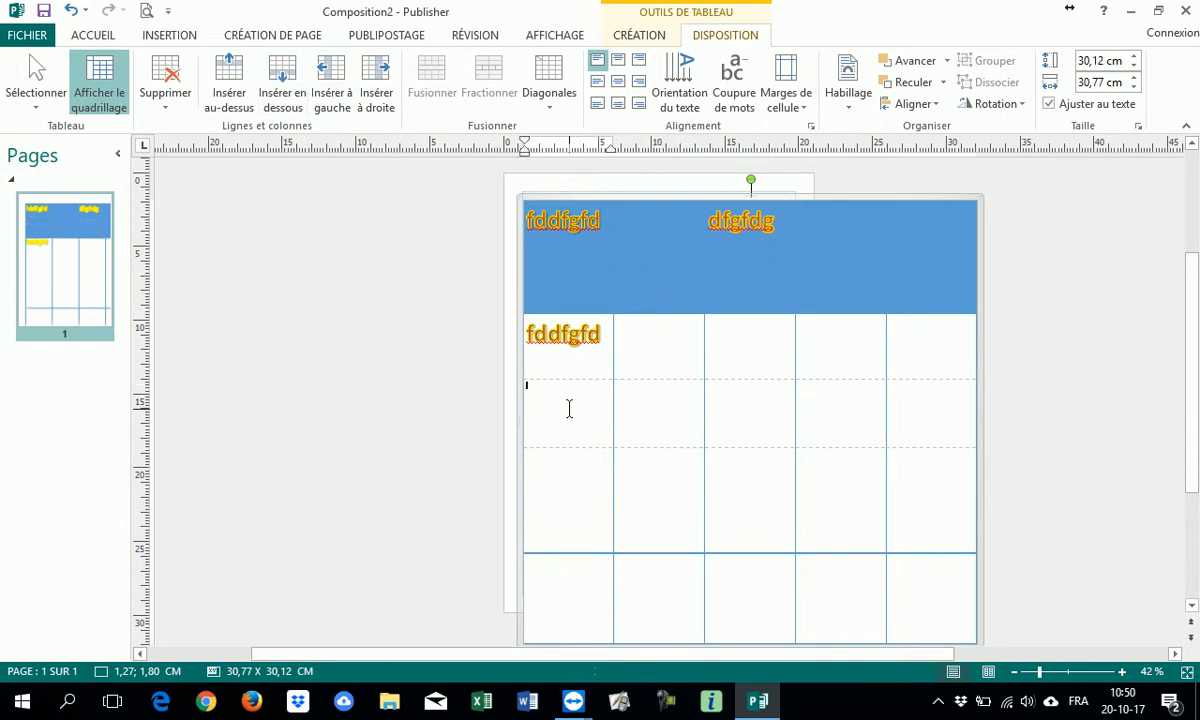
Step: Insert a row directly below the row containing the copied text, above the next empty row
click(234, 91)
scroll(665, 432, down, 1)
scroll(670, 440, down, 2)
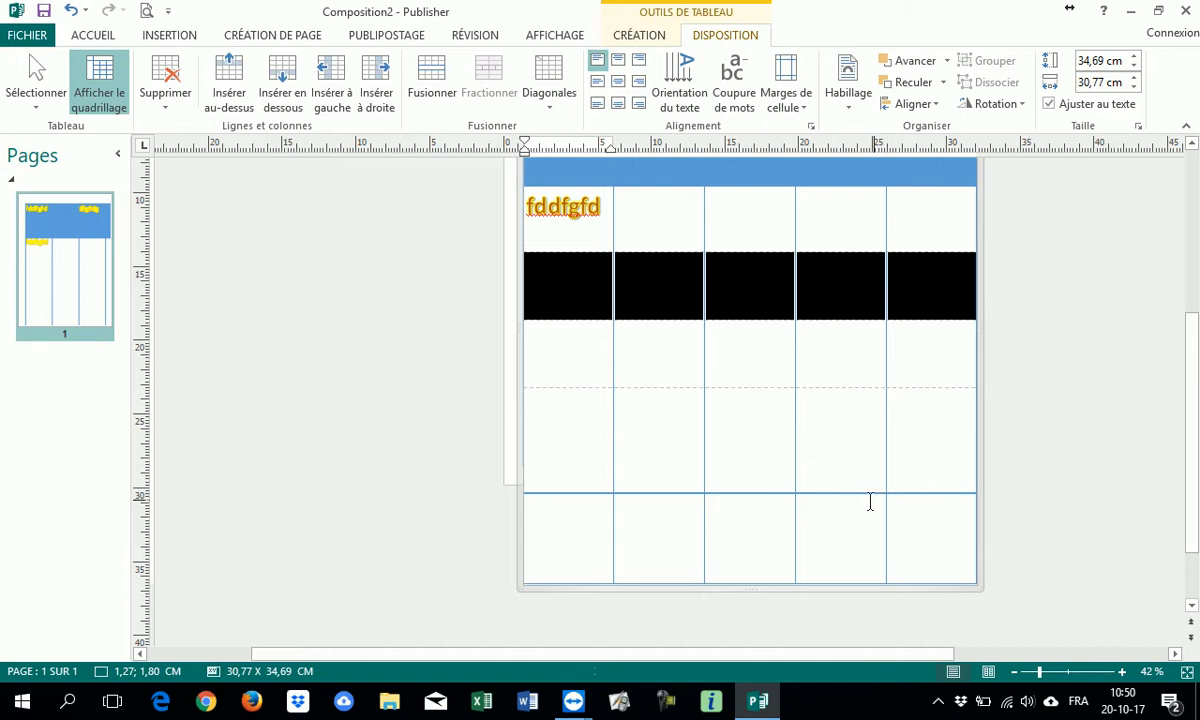
scroll(840, 505, up, 1)
scroll(814, 500, down, 1)
Step: Delete the empty row two rows below the copied text, and the topmost header row holding the header texts
click(538, 358)
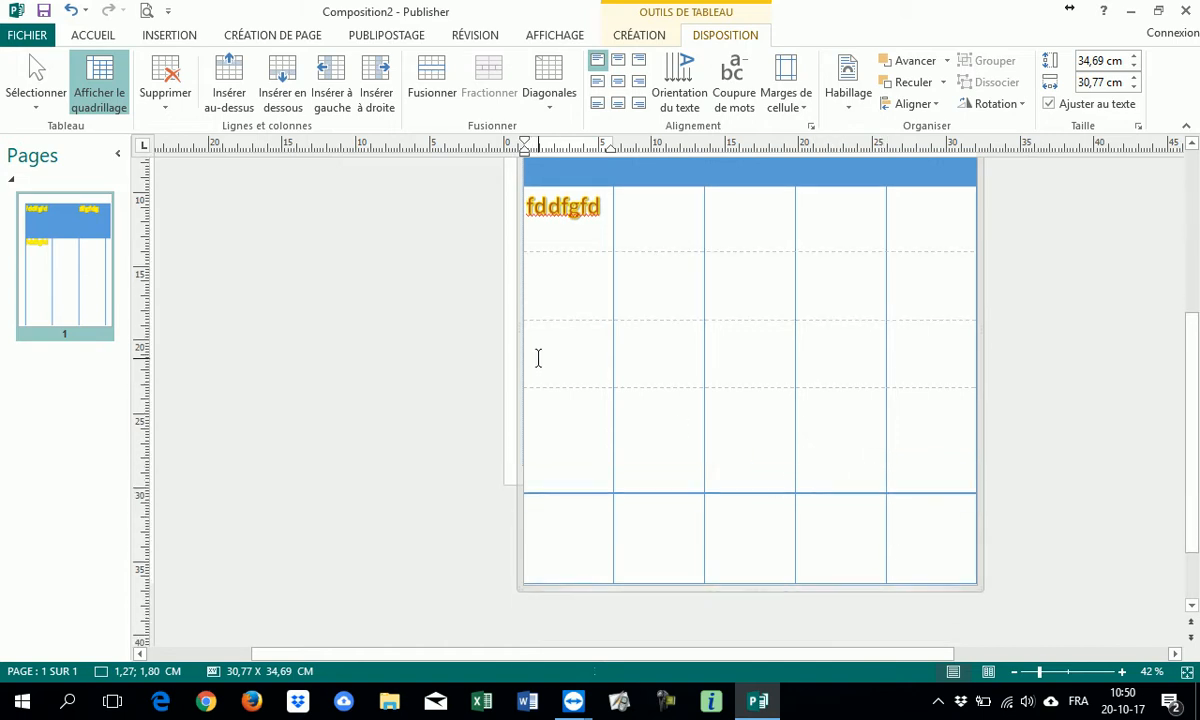
click(172, 78)
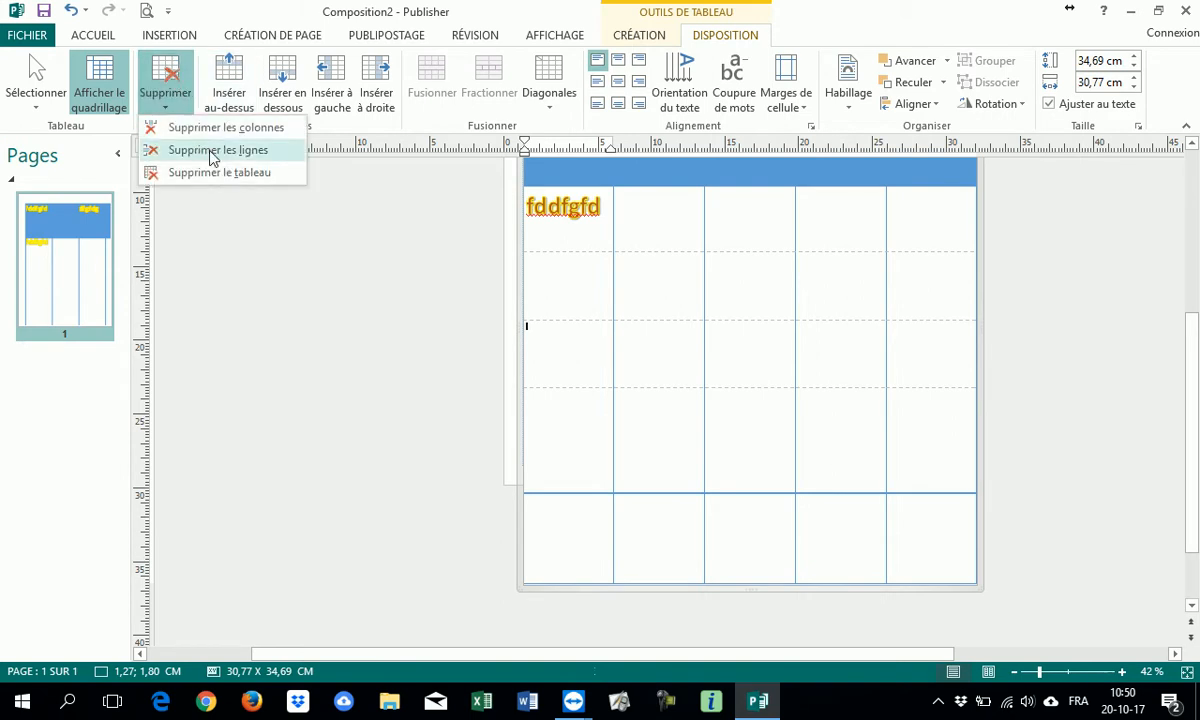
click(217, 150)
click(165, 98)
click(193, 149)
scroll(608, 370, up, 2)
scroll(608, 376, up, 1)
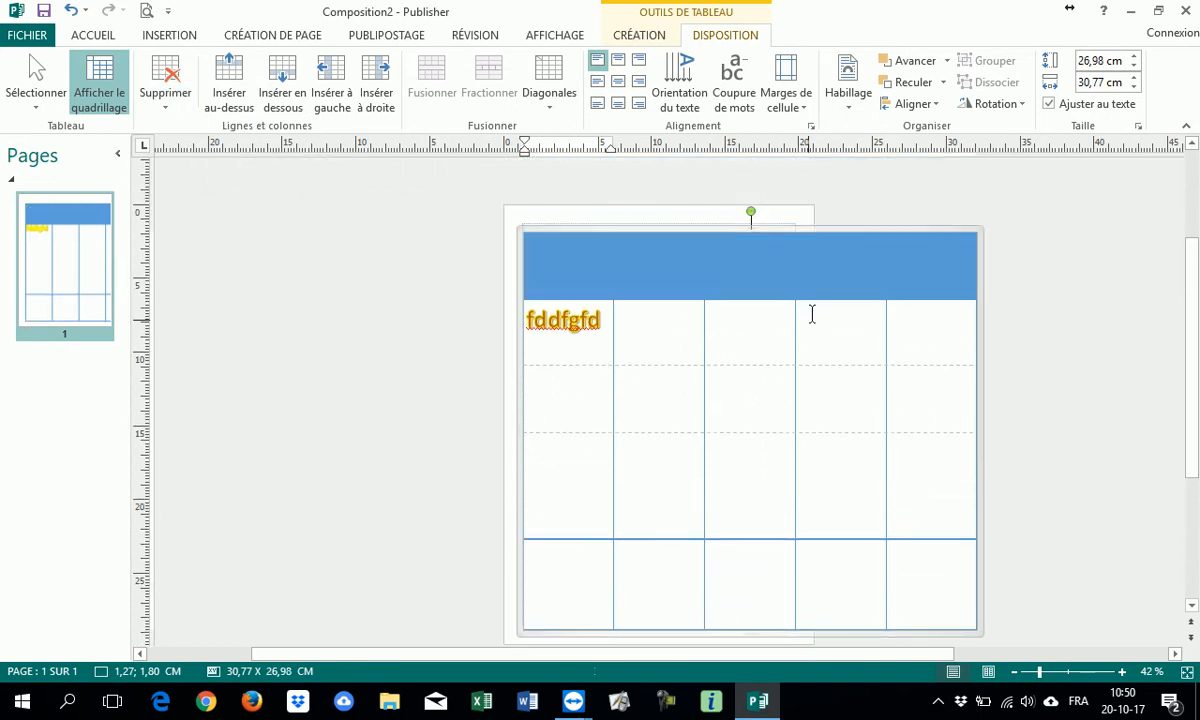
Step: Delete the fourth column and the first column containing the remaining text, leaving the rest of the table in place
click(842, 276)
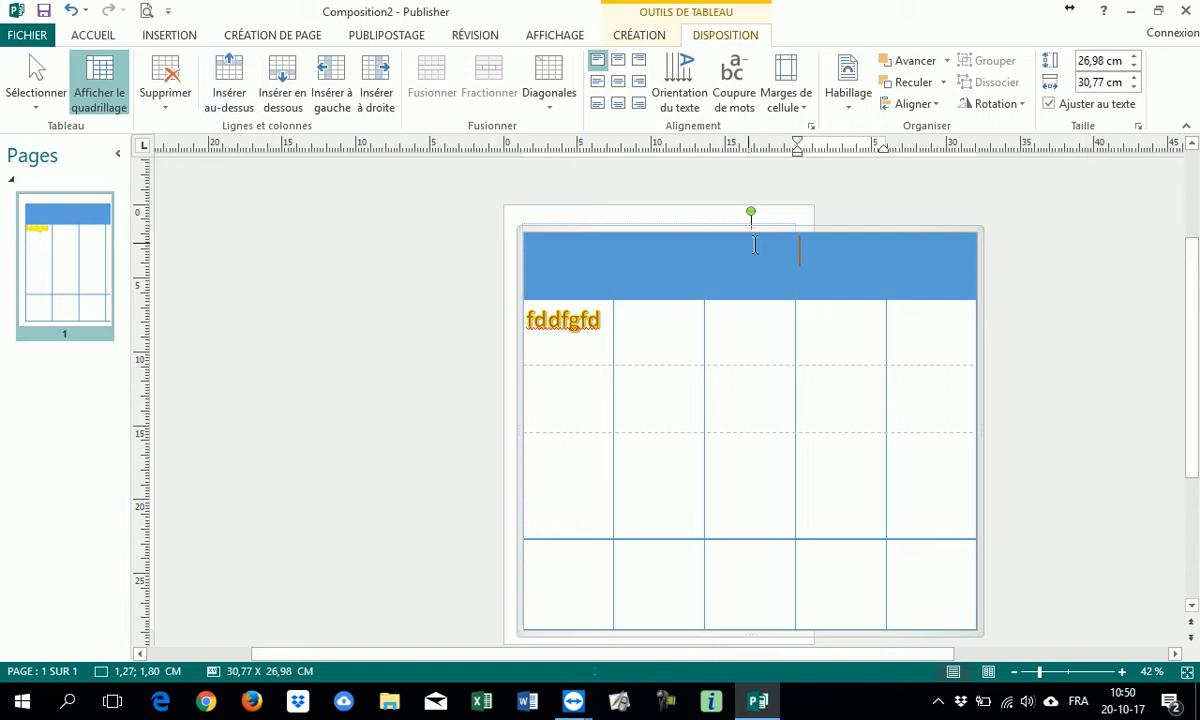
click(165, 80)
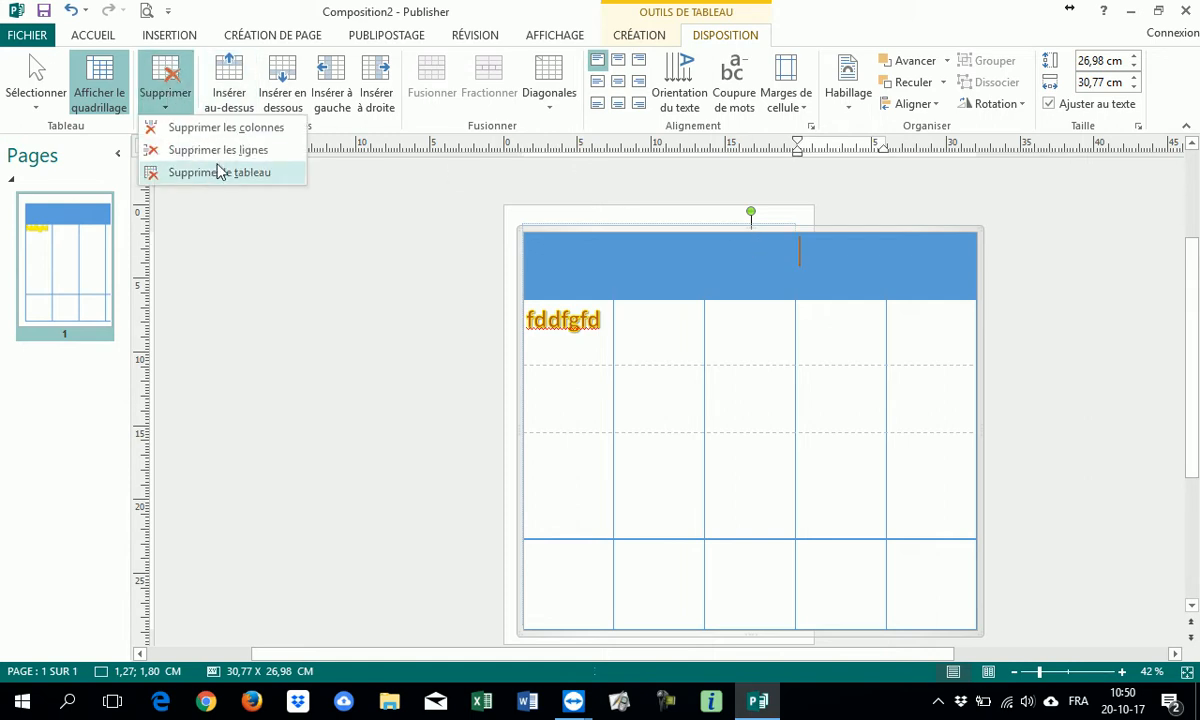
click(240, 127)
click(165, 80)
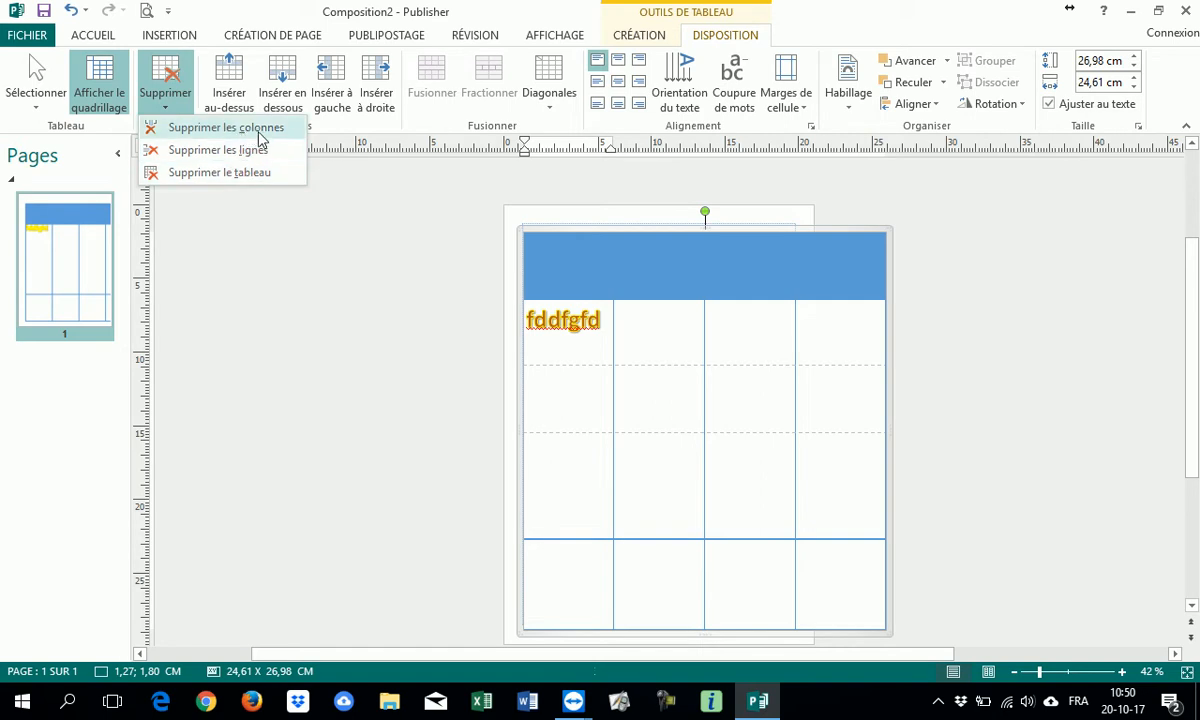
click(259, 131)
click(165, 80)
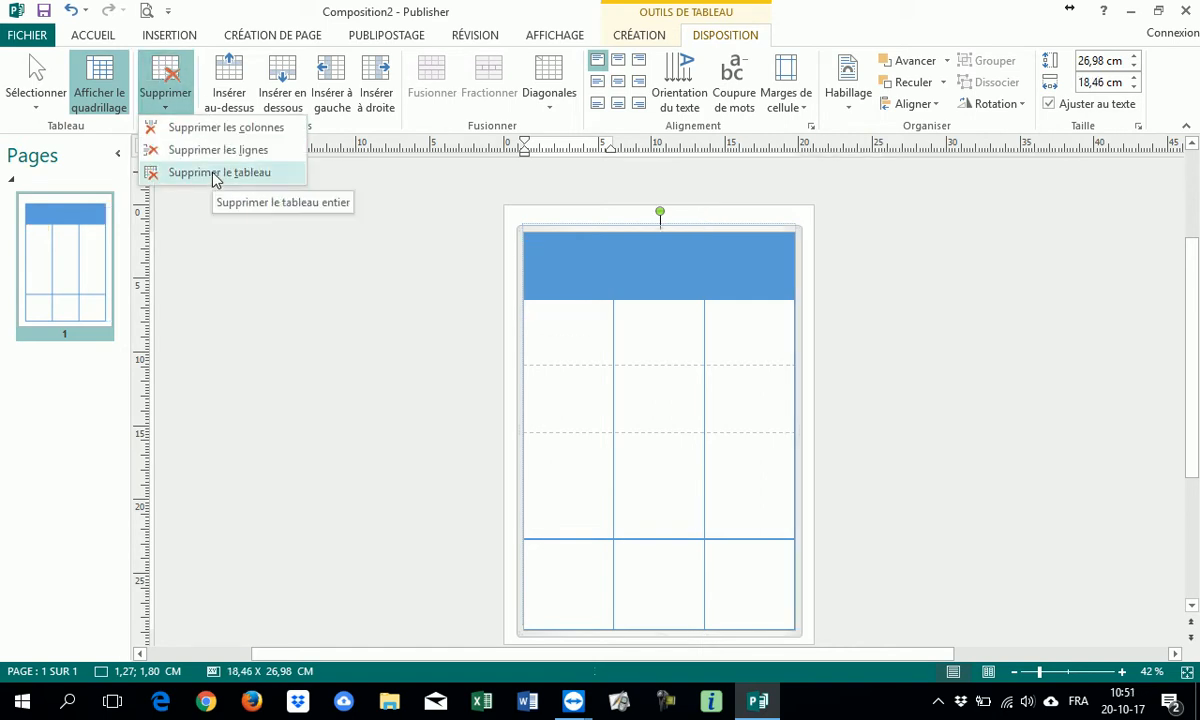
click(612, 328)
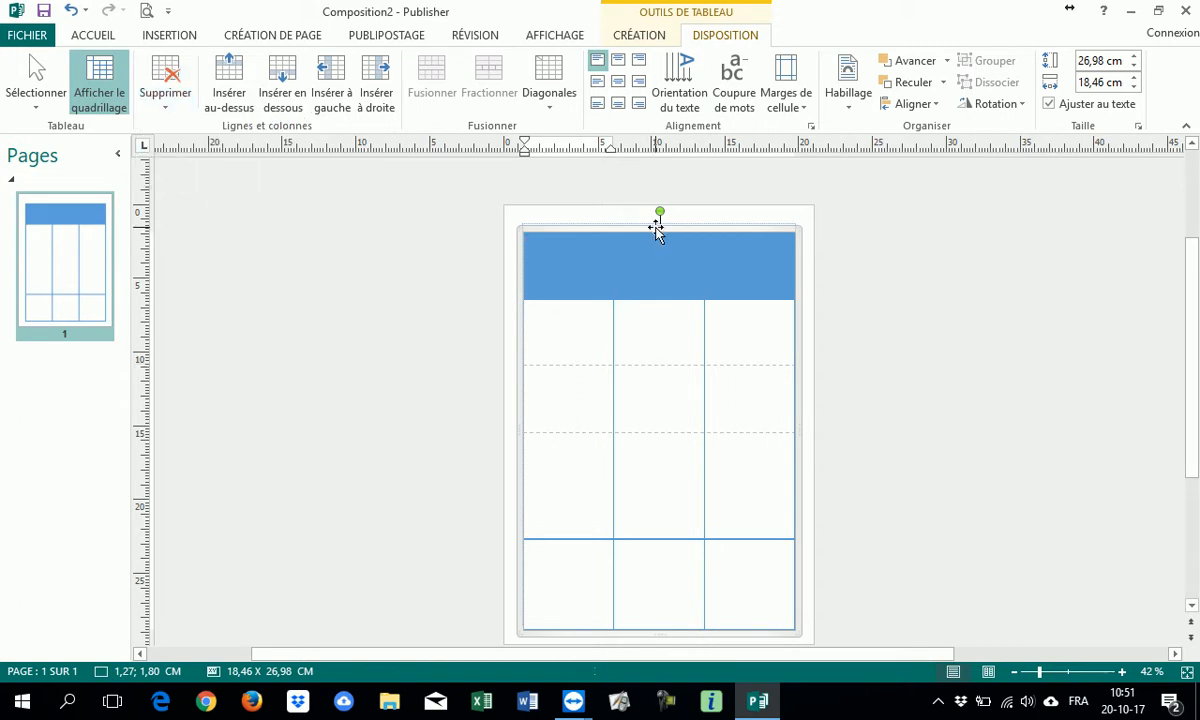
click(629, 266)
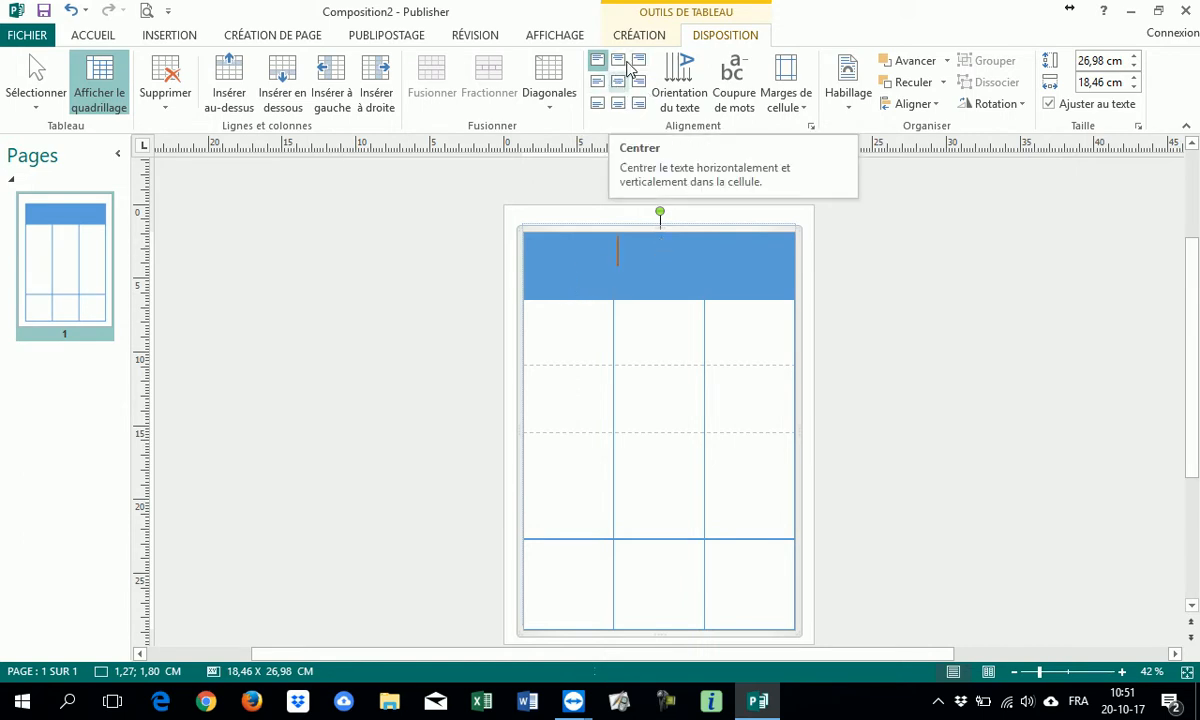
click(695, 231)
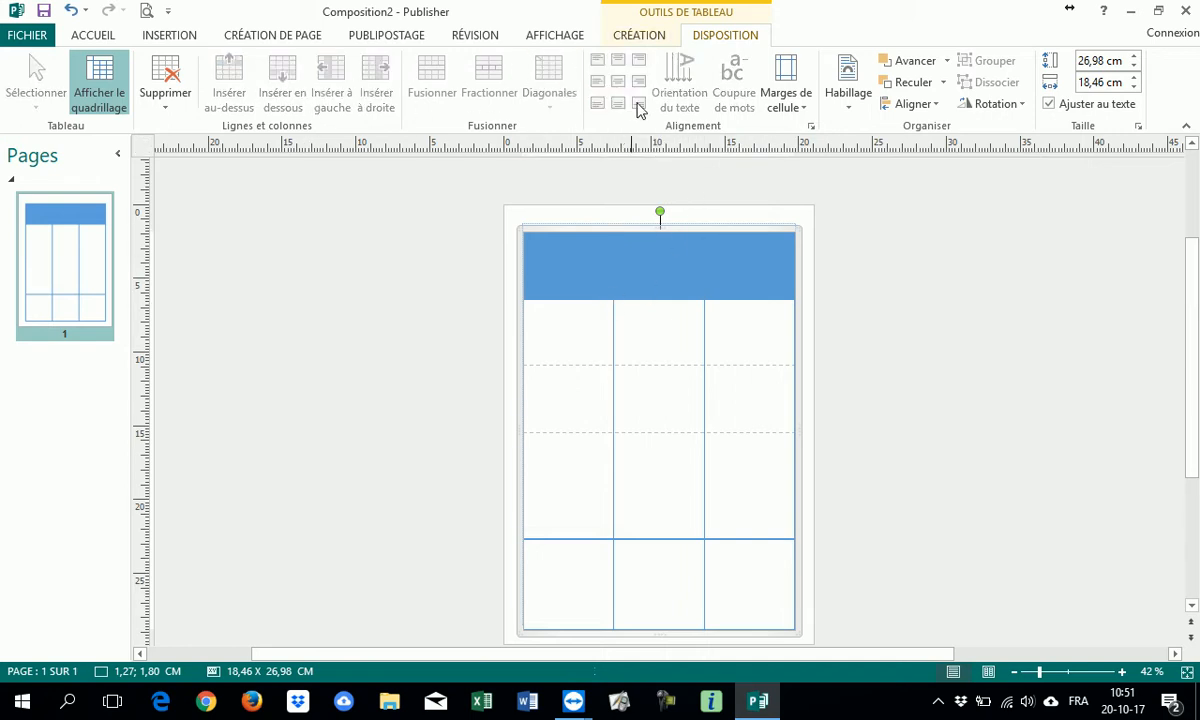
click(681, 274)
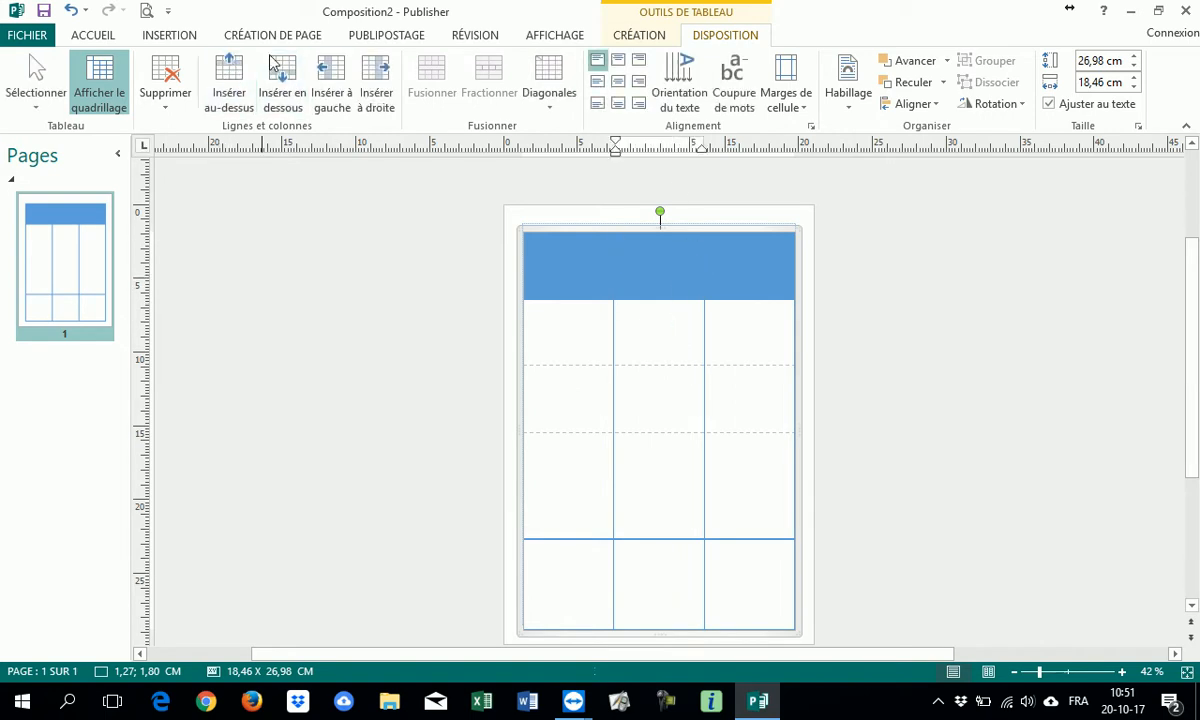
Step: Divide the middle cell below the header with a descending diagonal and the cell beneath it with an ascending diagonal
click(554, 116)
click(545, 178)
click(663, 389)
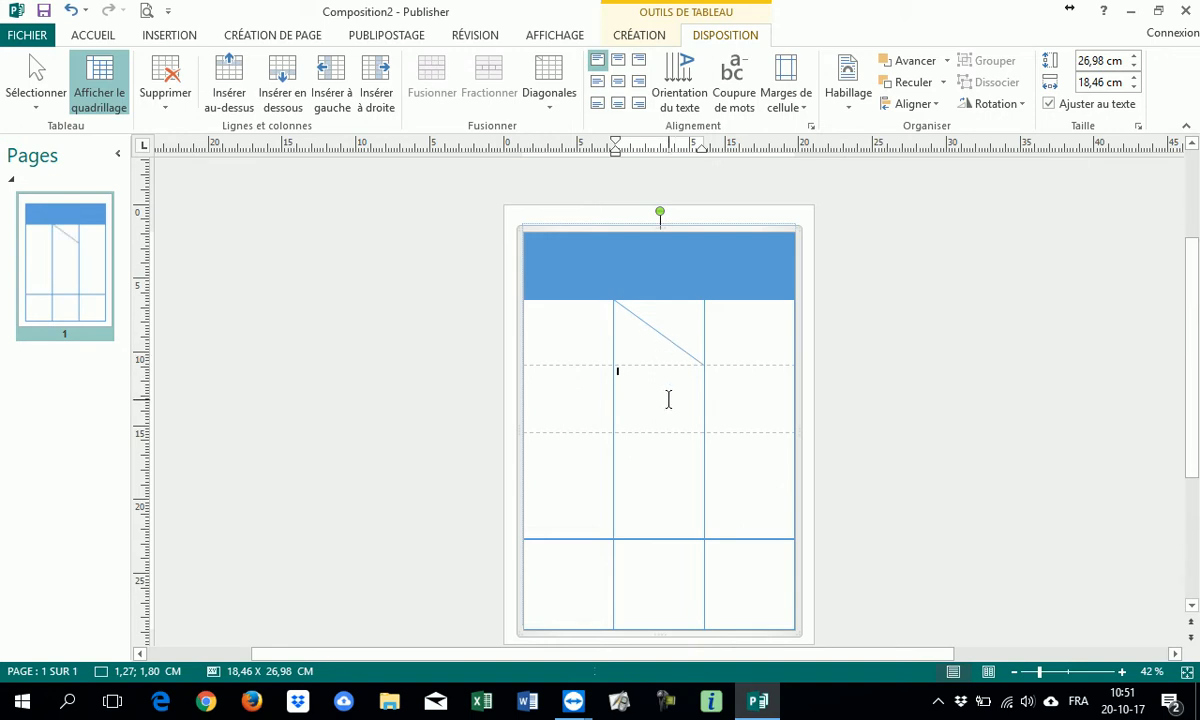
click(553, 100)
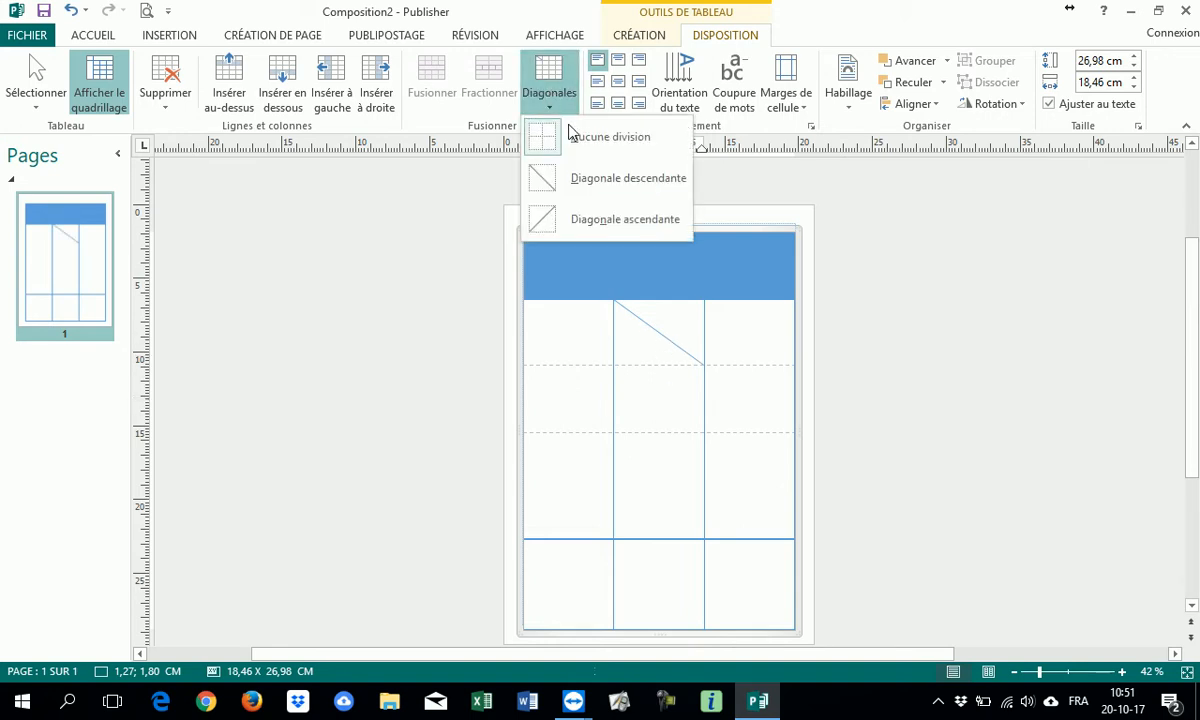
click(556, 226)
Step: Switch the last column's first cell below the header to vertical text and enter "VERTICALE"
click(740, 358)
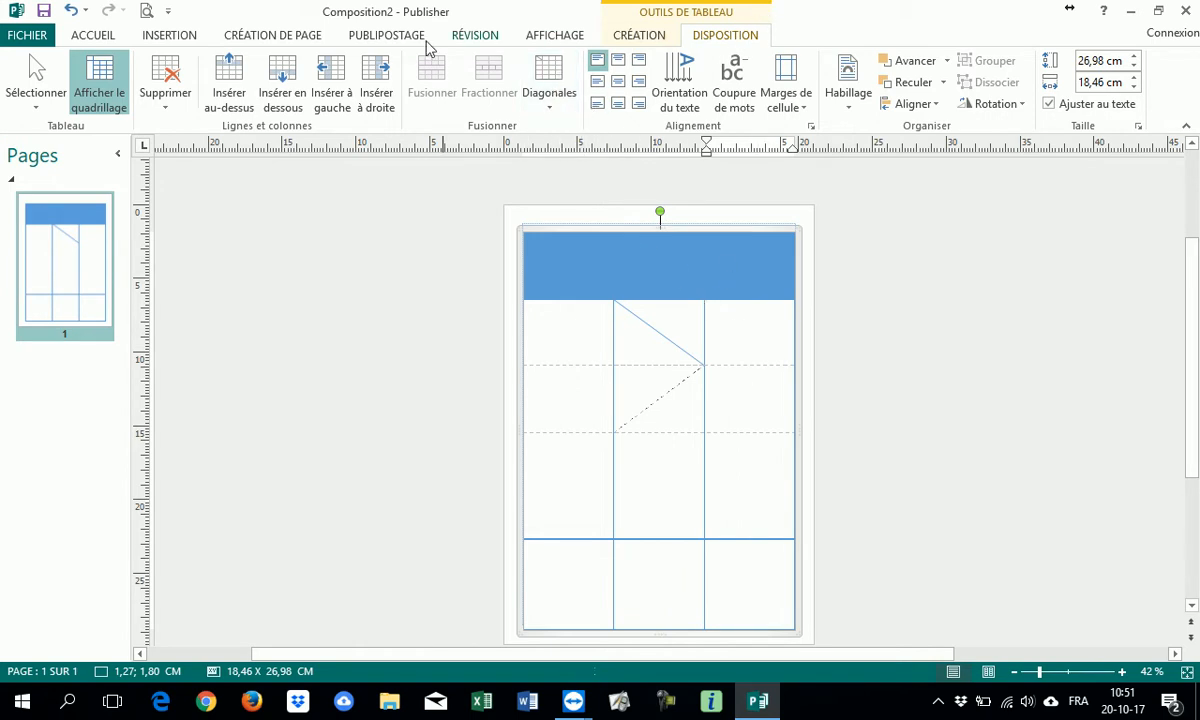
click(675, 95)
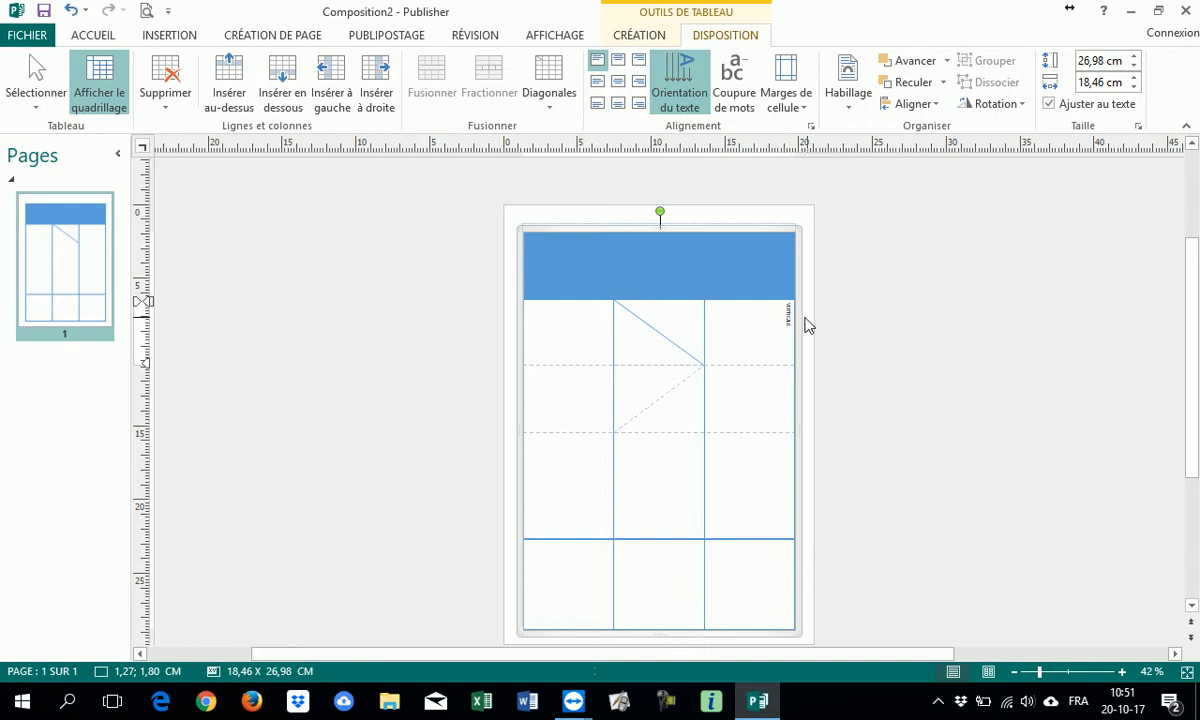
Step: Enlarge the word VERTICALE to 26 pt and switch its cell back to horizontal text orientation
double_click(786, 316)
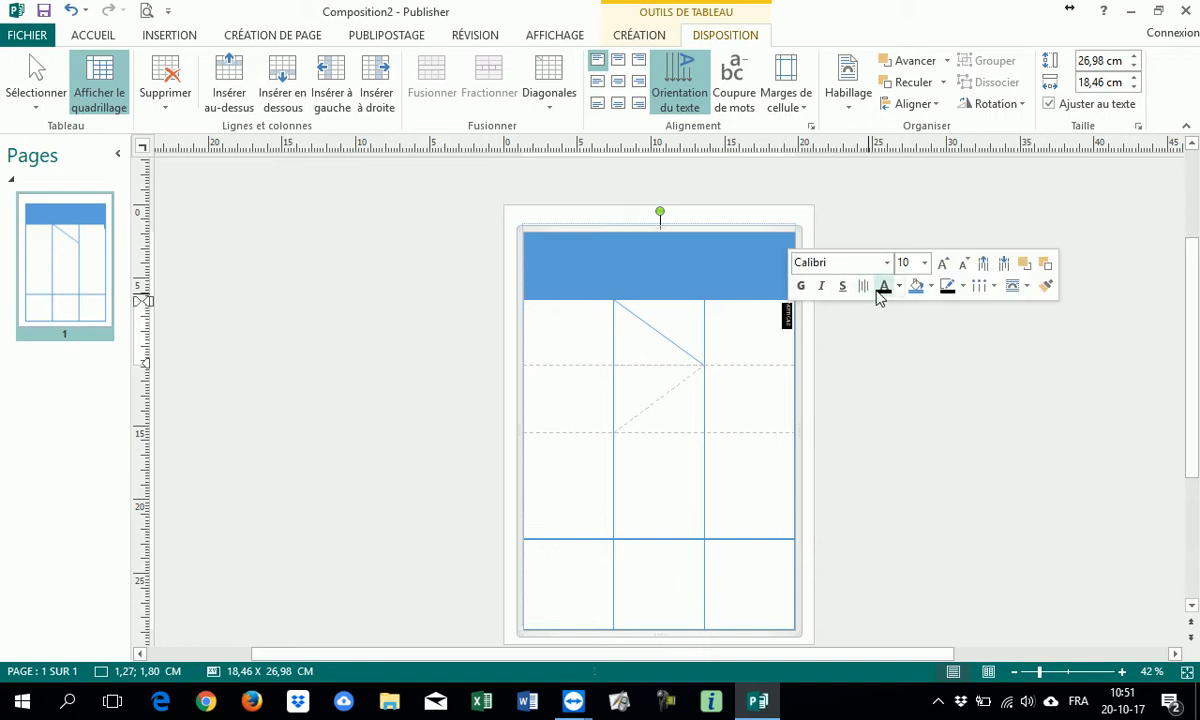
click(944, 265)
click(944, 265)
click(944, 265)
click(944, 265)
click(944, 265)
click(944, 265)
click(944, 265)
click(944, 265)
click(944, 265)
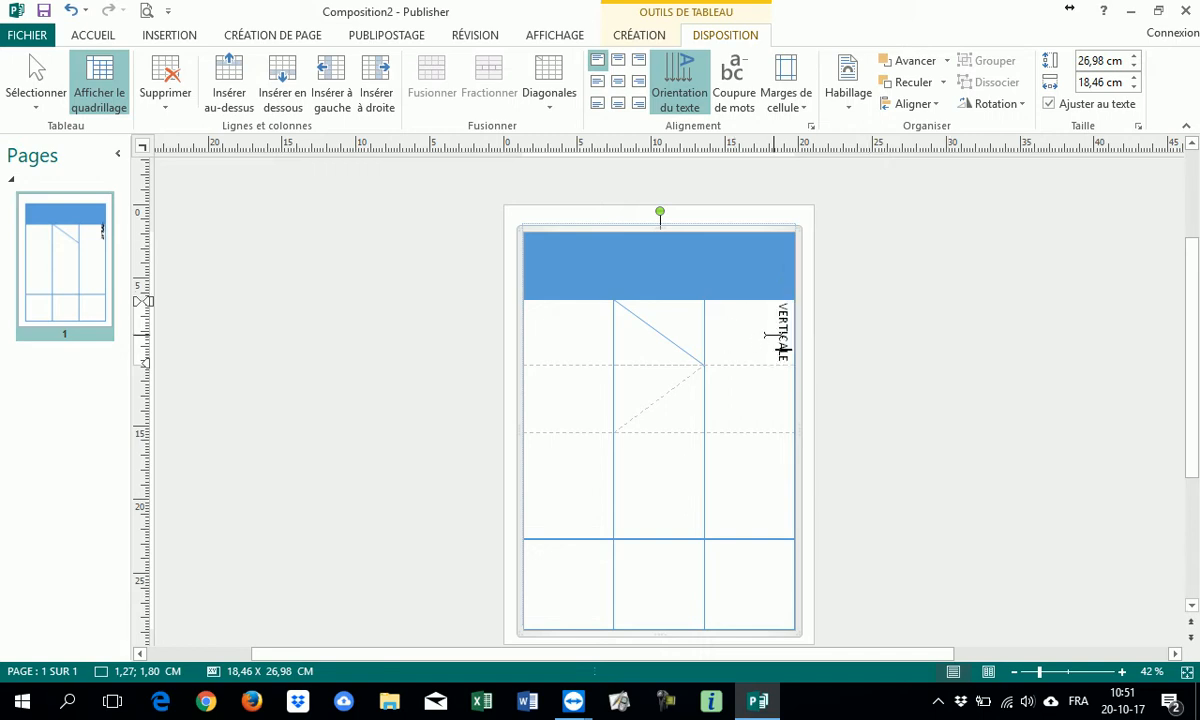
click(680, 90)
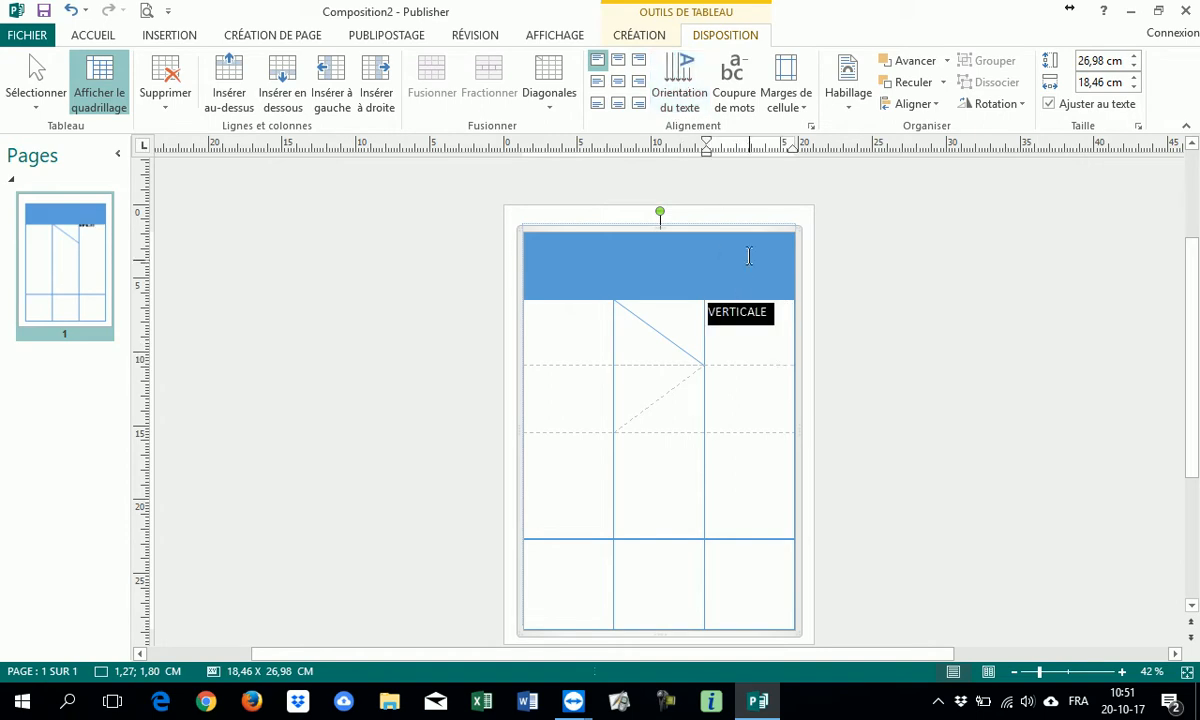
Step: Apply custom margins to the VERTICALE cell, with a left margin of 0,5016 cm and a wider right margin
click(805, 108)
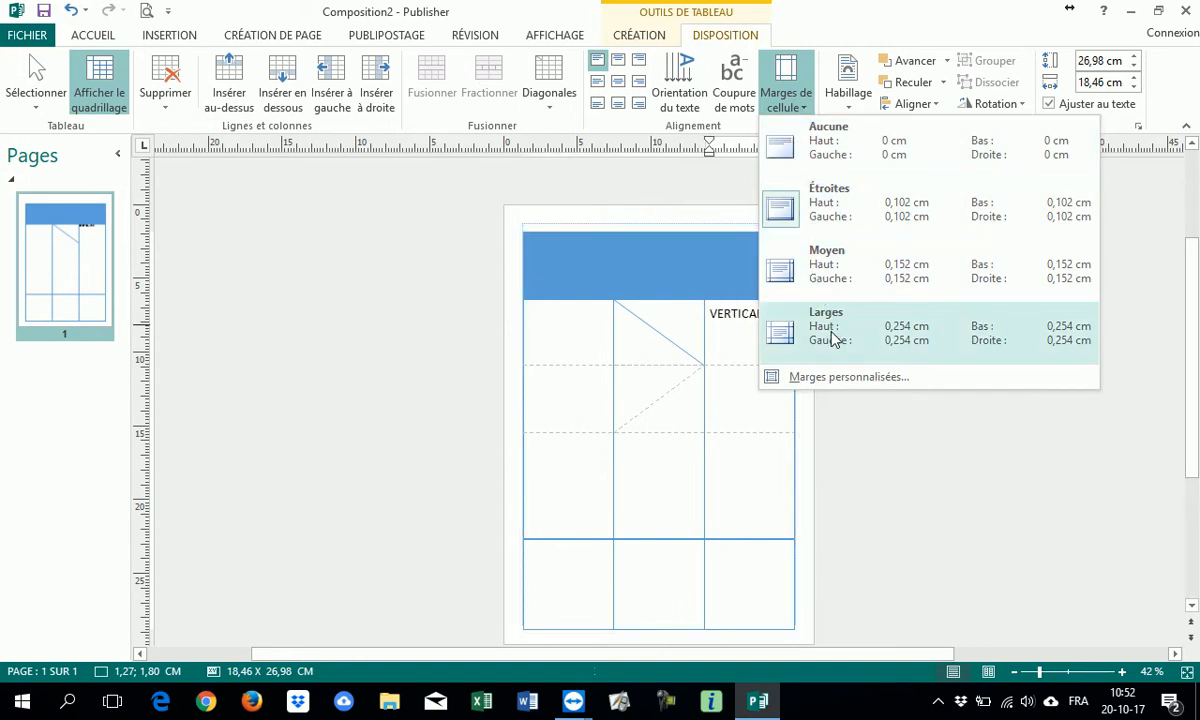
click(738, 323)
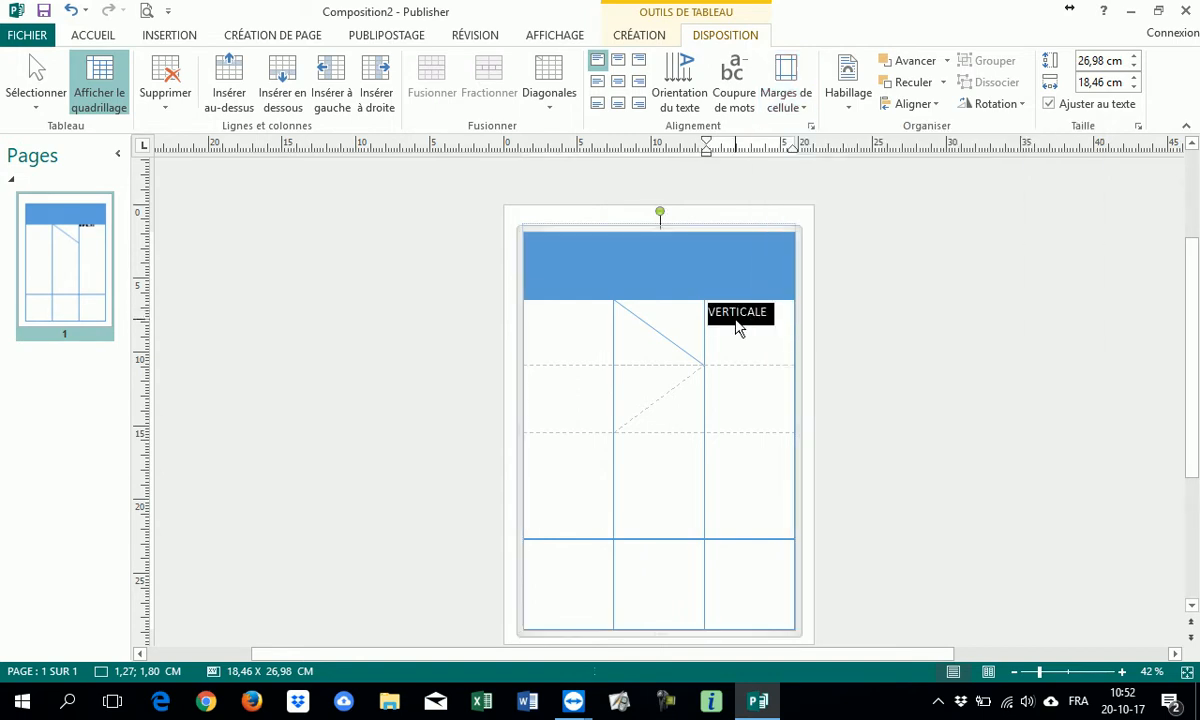
click(1175, 654)
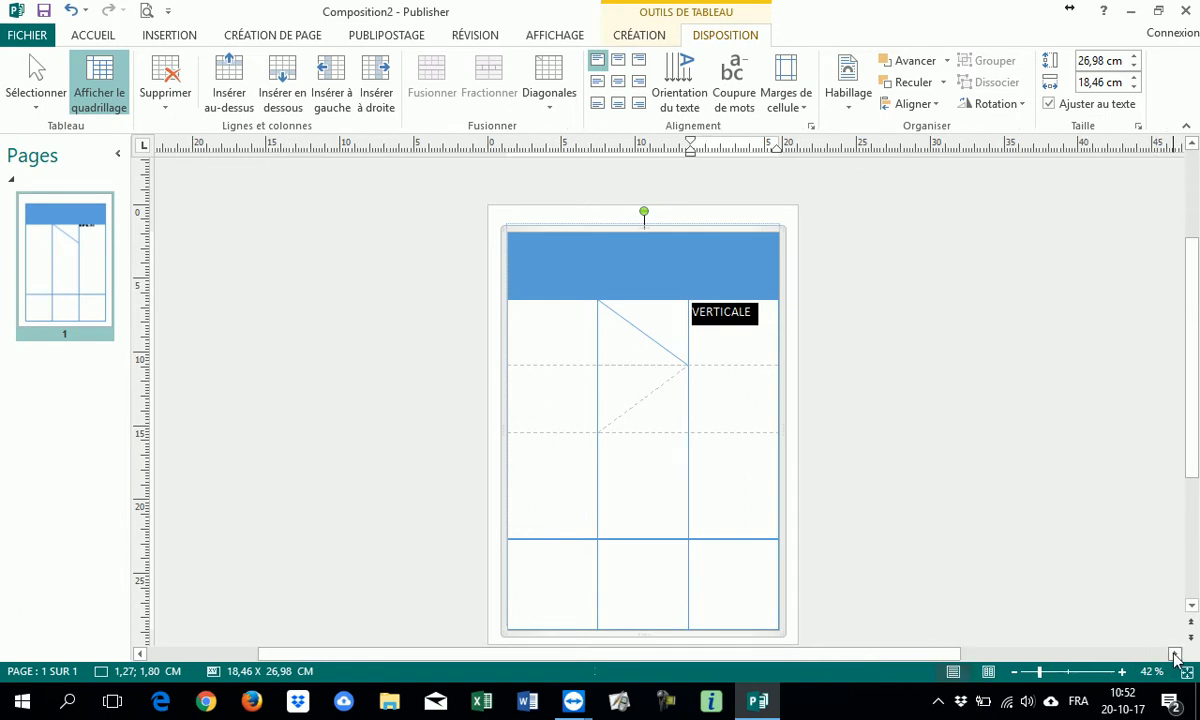
click(1175, 654)
scroll(691, 412, up, 4)
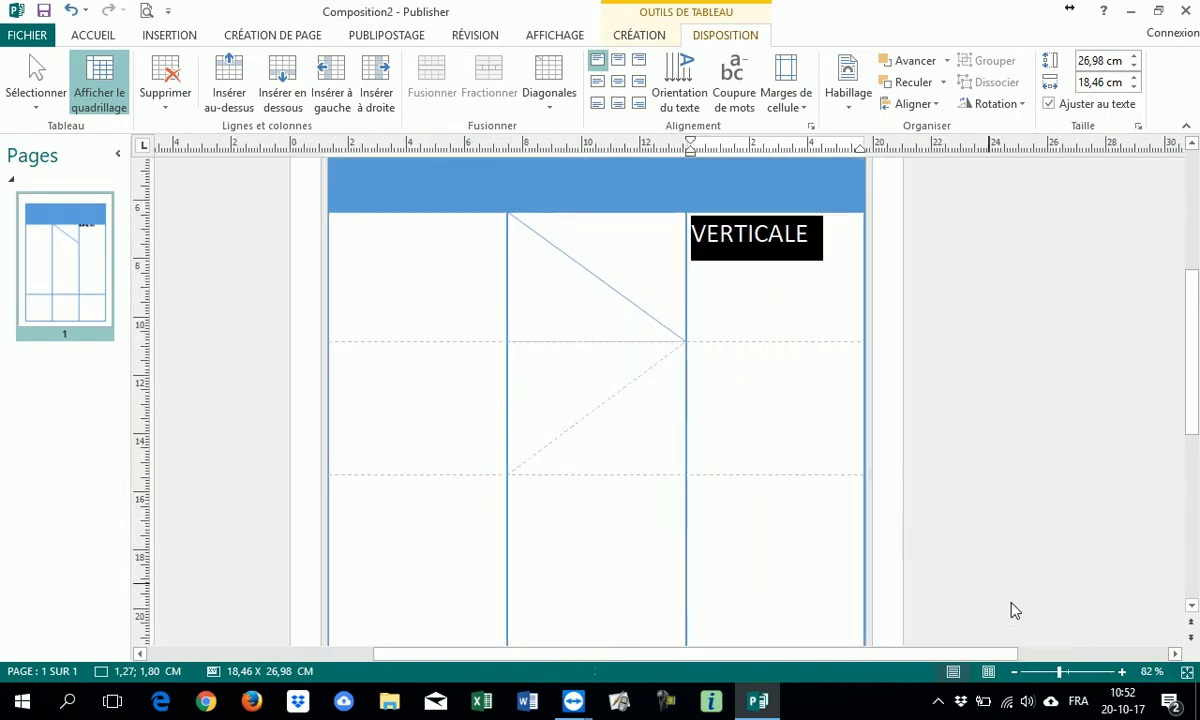
click(1175, 654)
click(1175, 654)
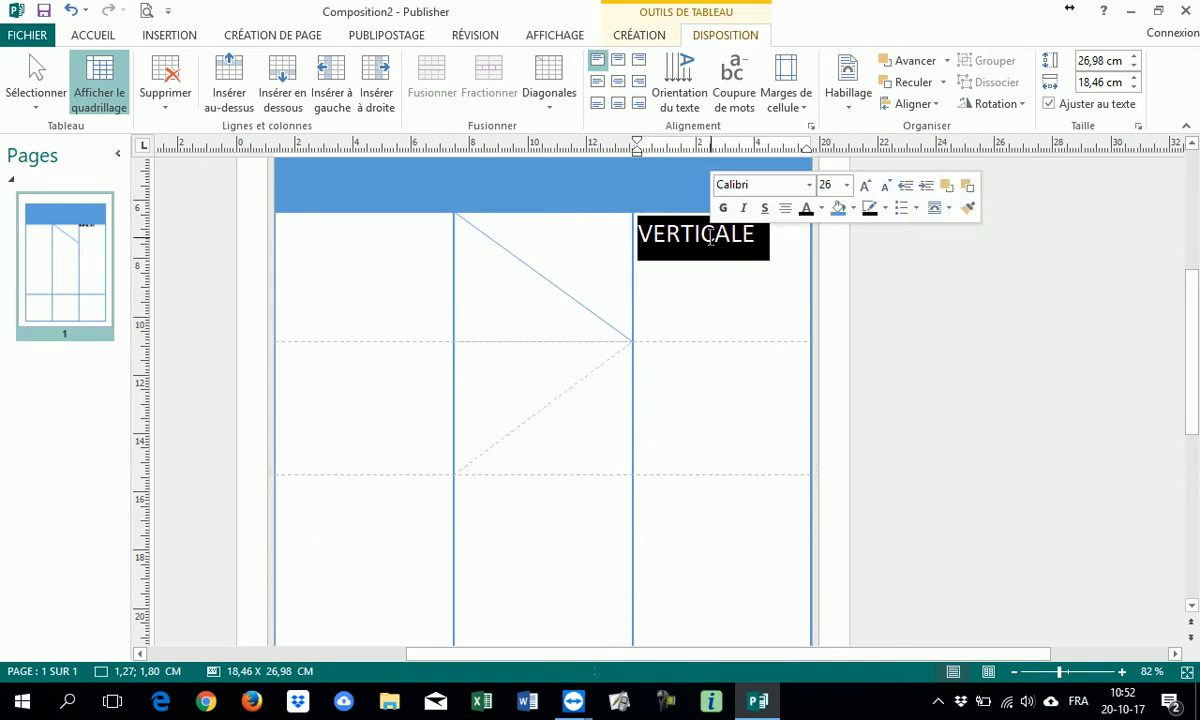
click(794, 110)
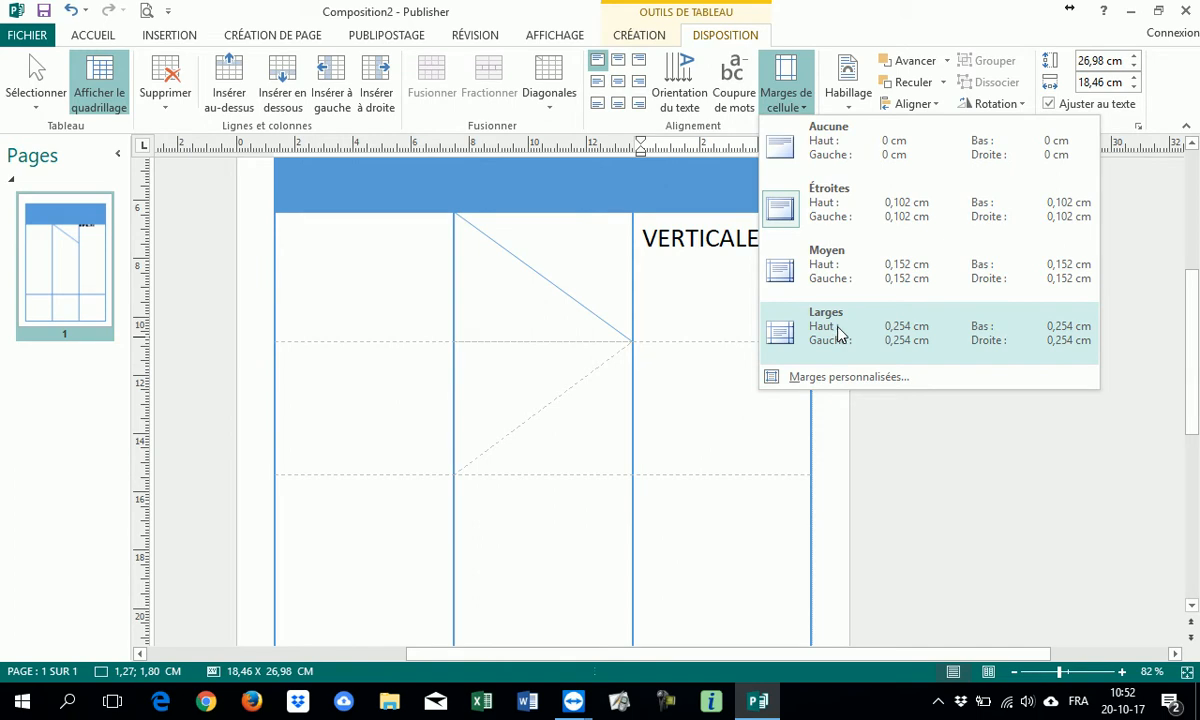
click(832, 379)
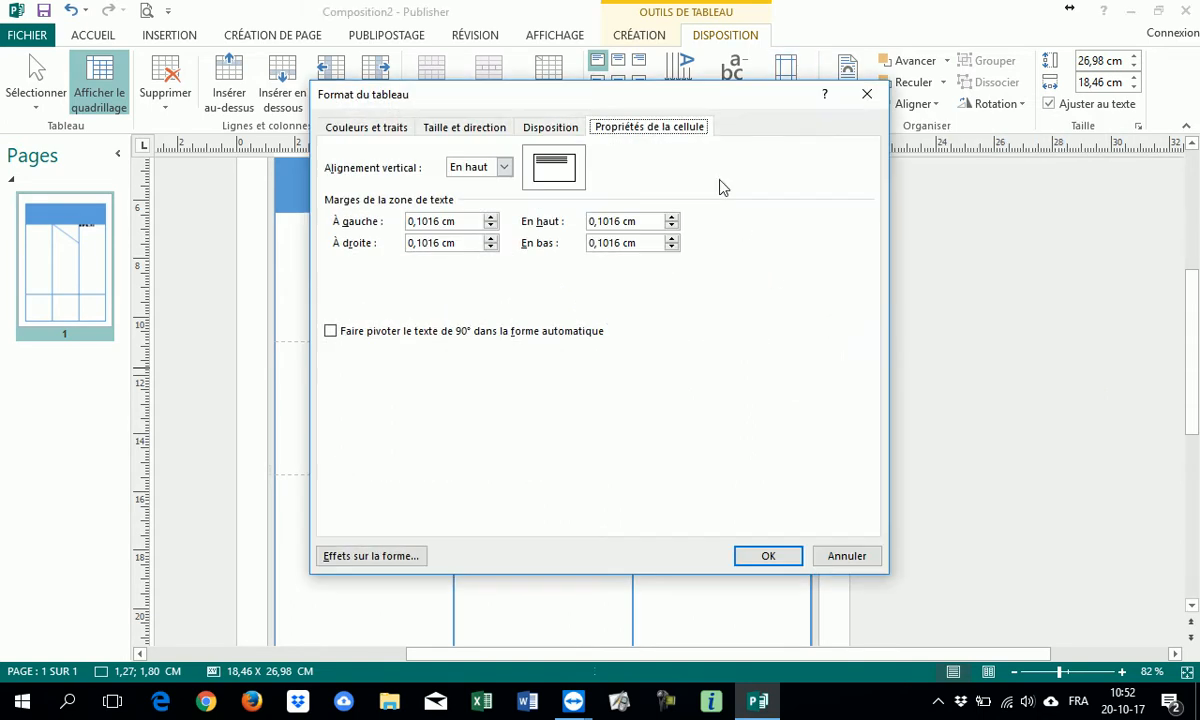
drag(716, 102, 423, 157)
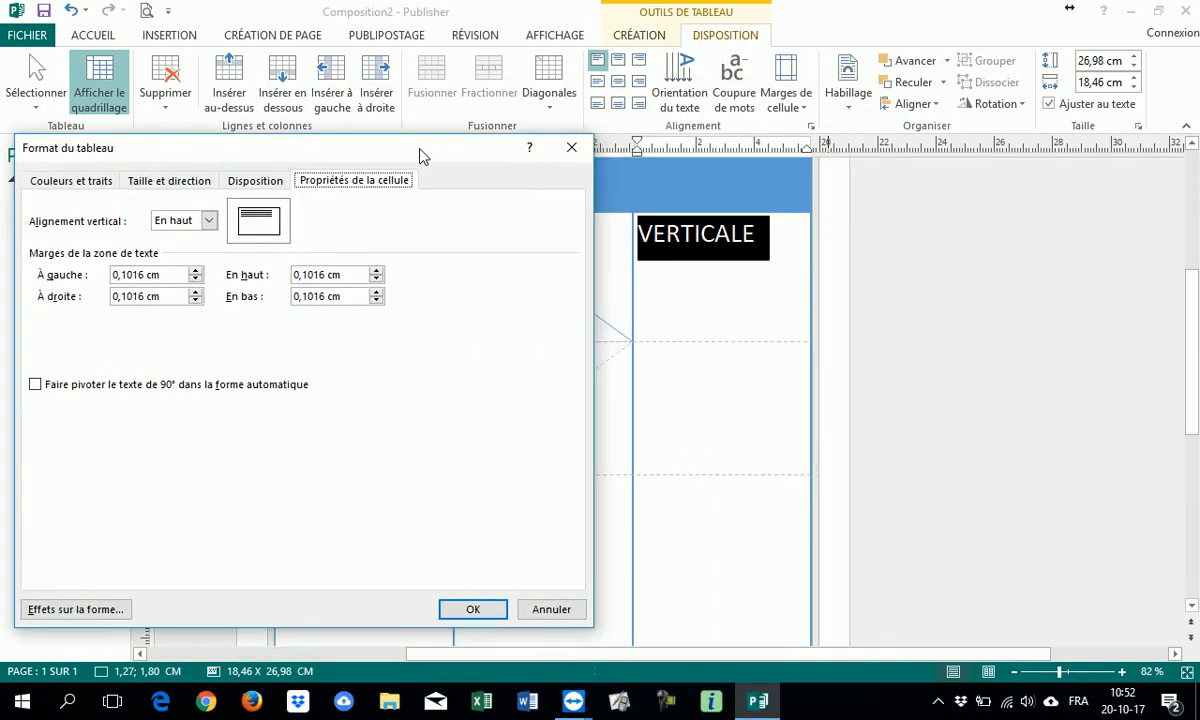
double_click(197, 271)
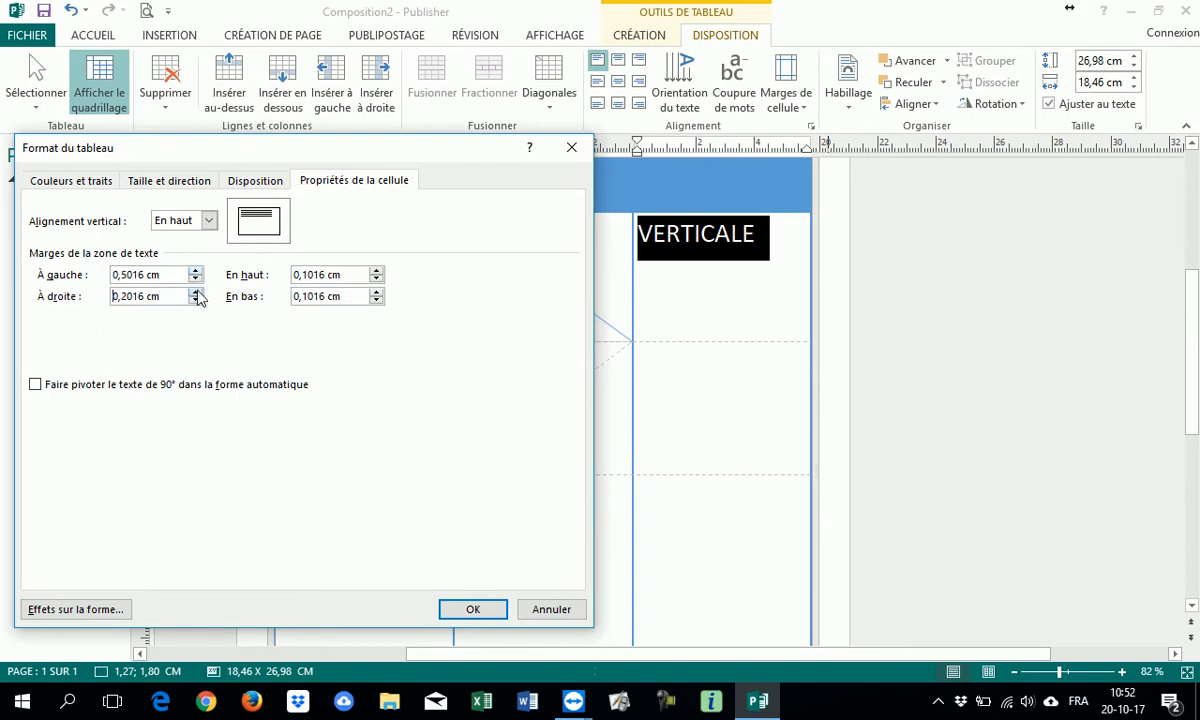
click(473, 609)
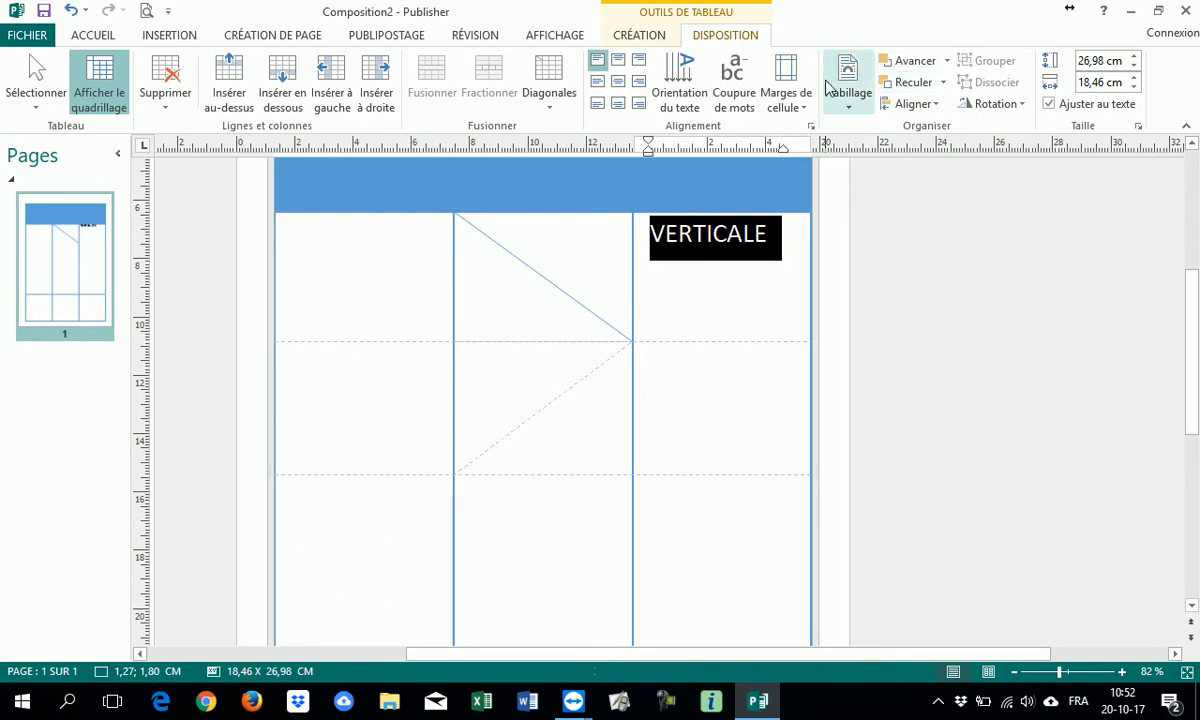
click(855, 104)
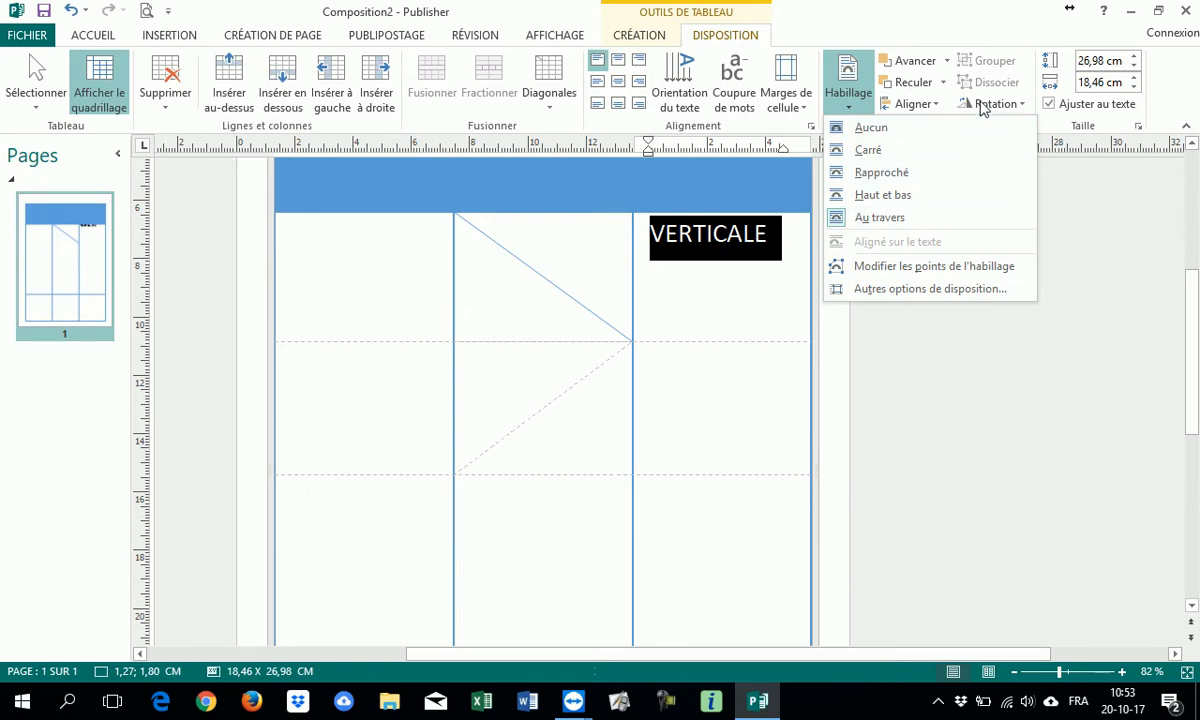
click(798, 268)
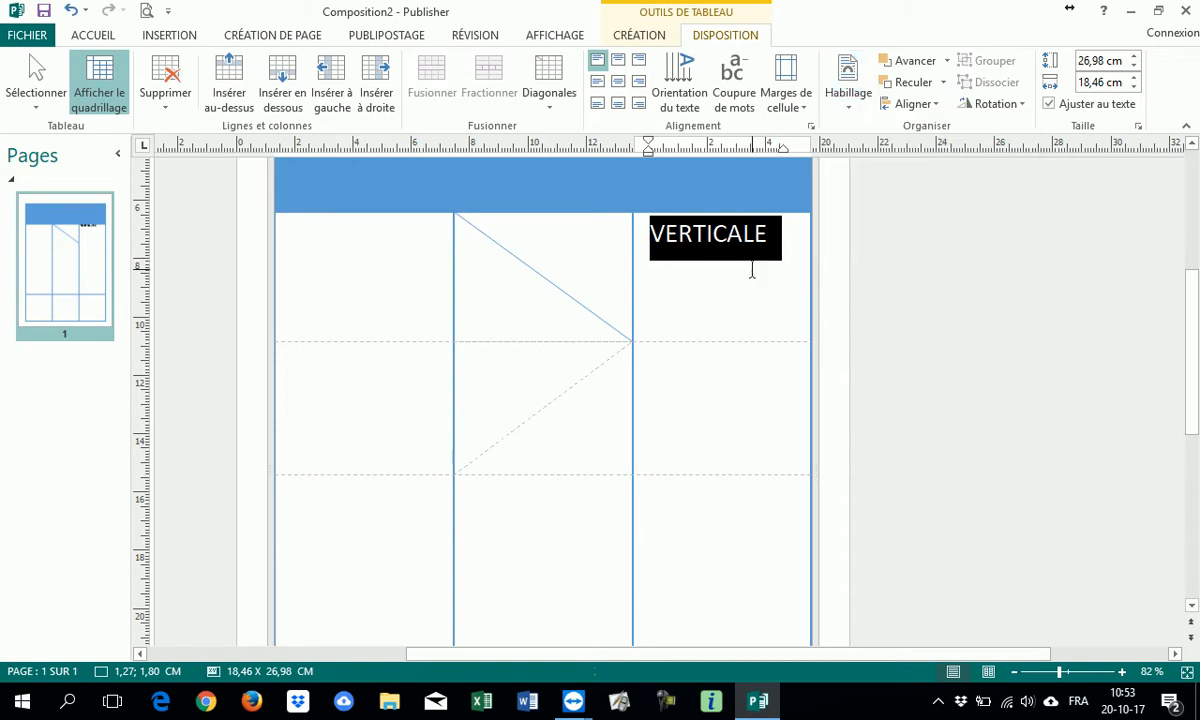
Step: Delete the table's bottom row and the tall row above it, keeping the header and the two rows with diagonals
scroll(785, 278, down, 1)
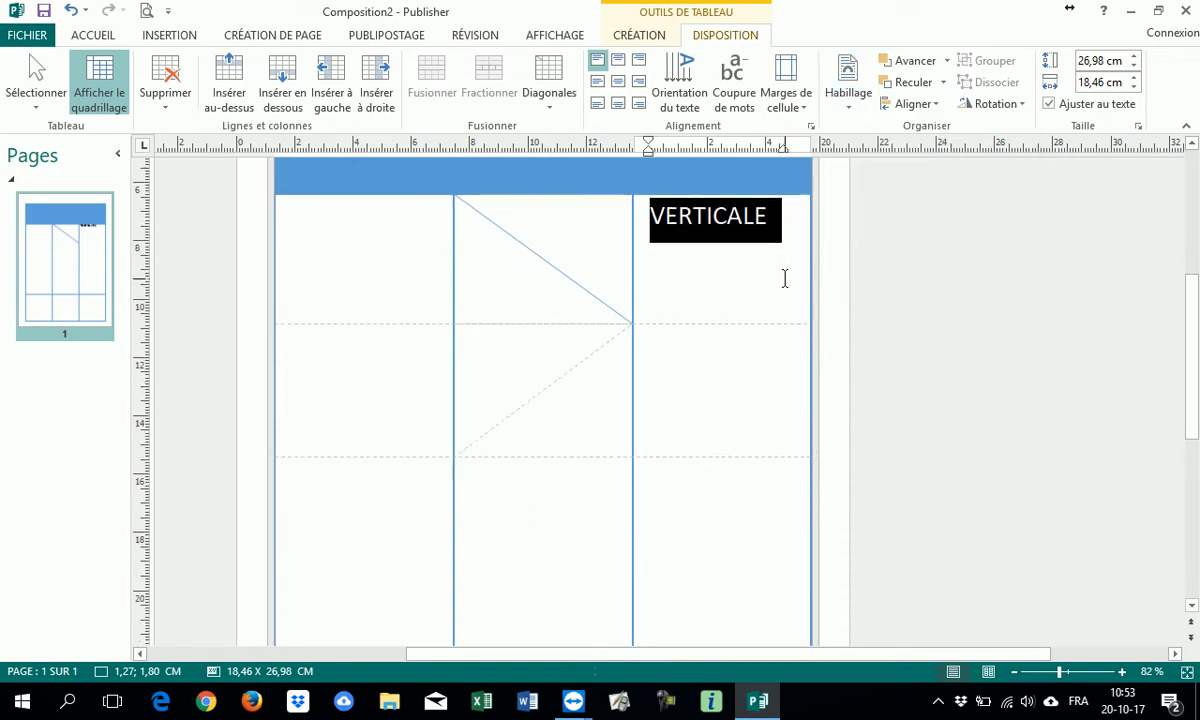
ctrl+scroll(785, 287, down, 4)
ctrl+scroll(785, 287, up, 1)
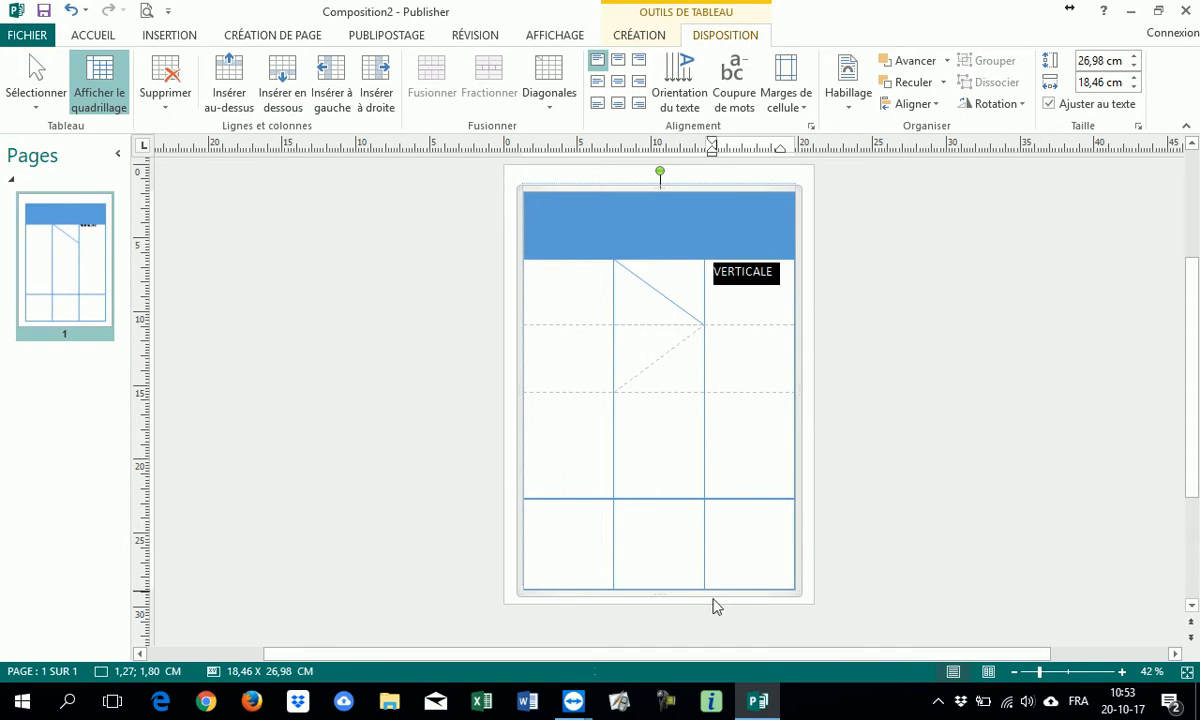
drag(528, 526, 719, 535)
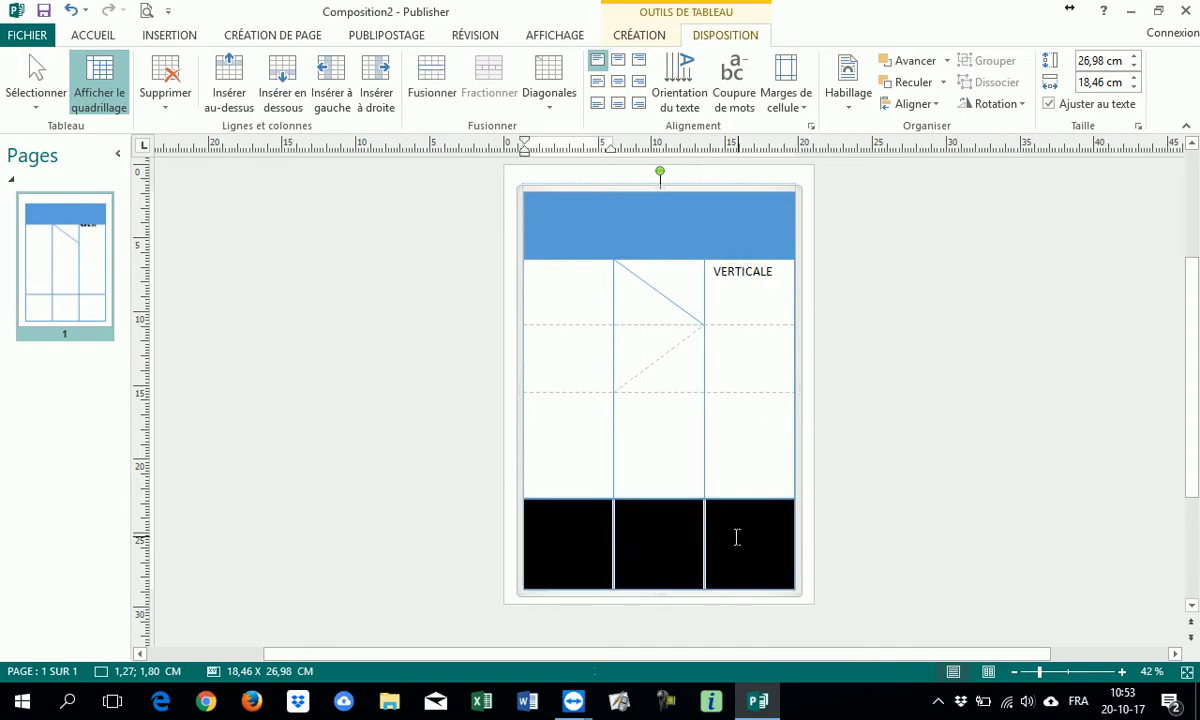
click(165, 85)
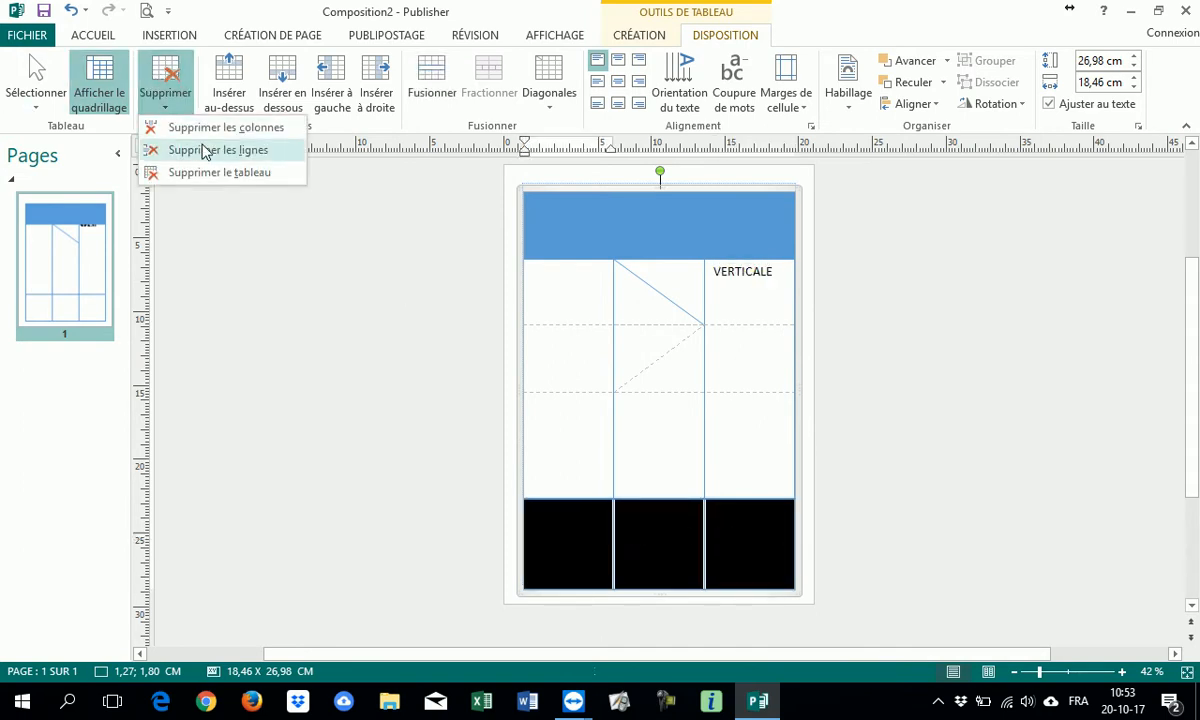
click(199, 148)
drag(557, 429, 745, 450)
click(166, 88)
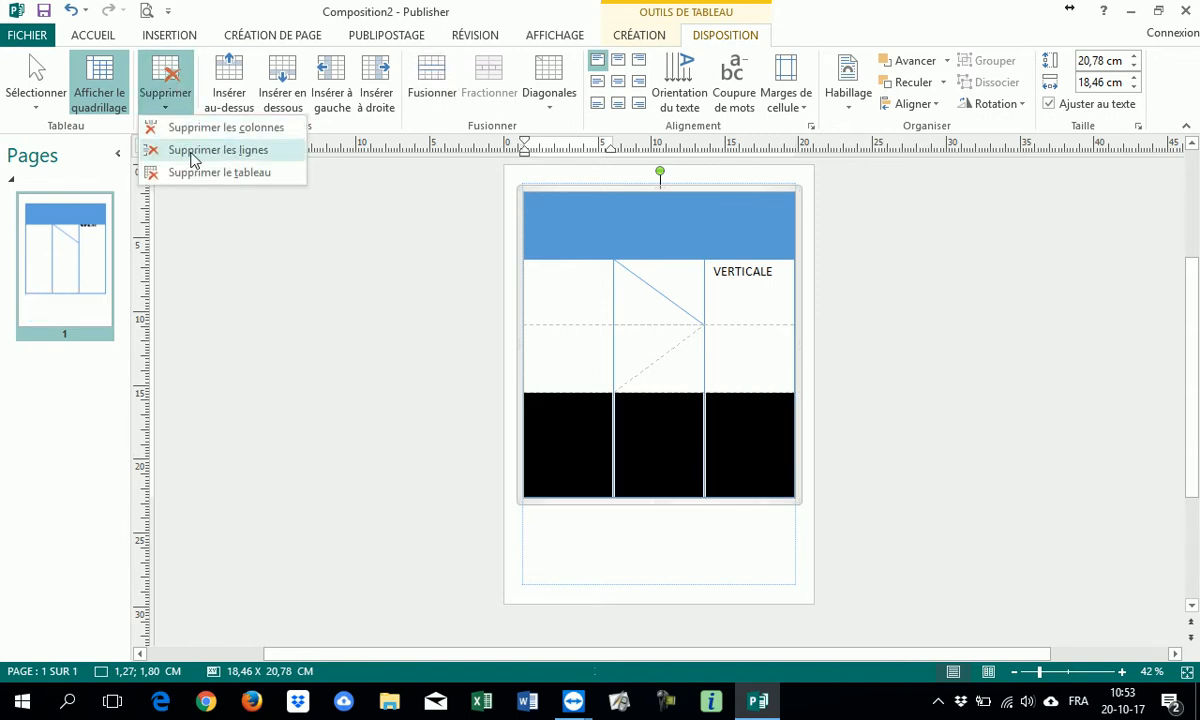
click(199, 150)
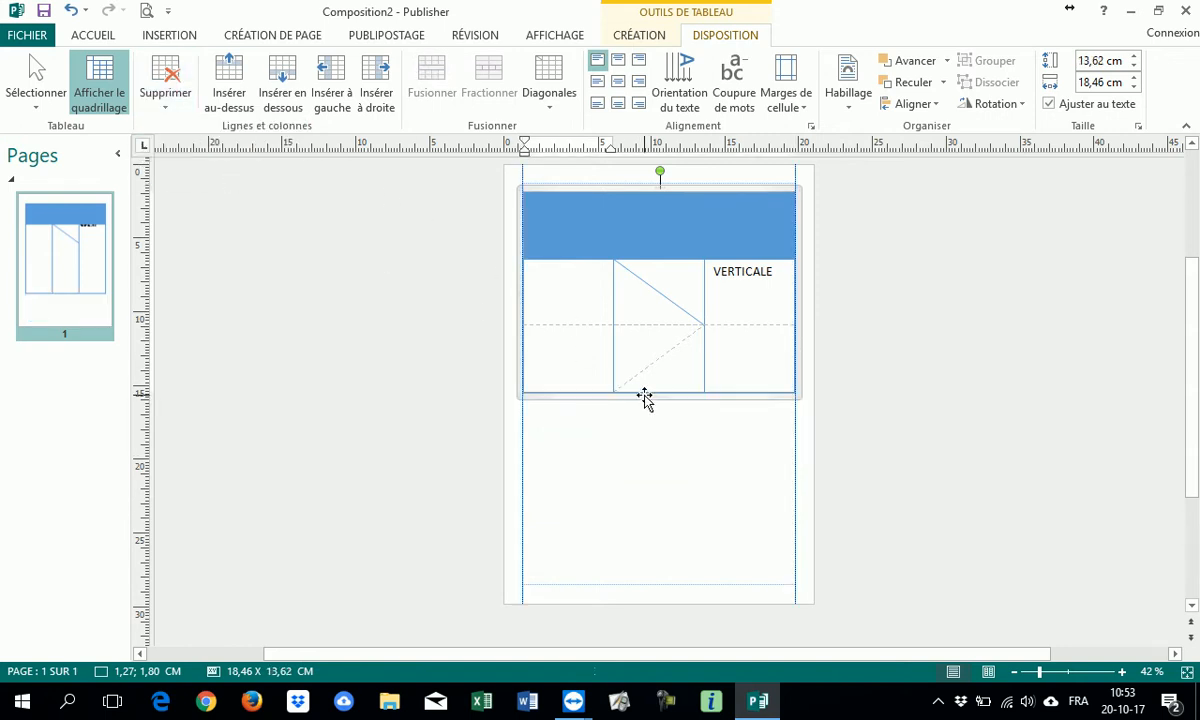
Step: Insert the black vintage car picture from an online Bing image search for "Voiture"
click(605, 434)
click(175, 30)
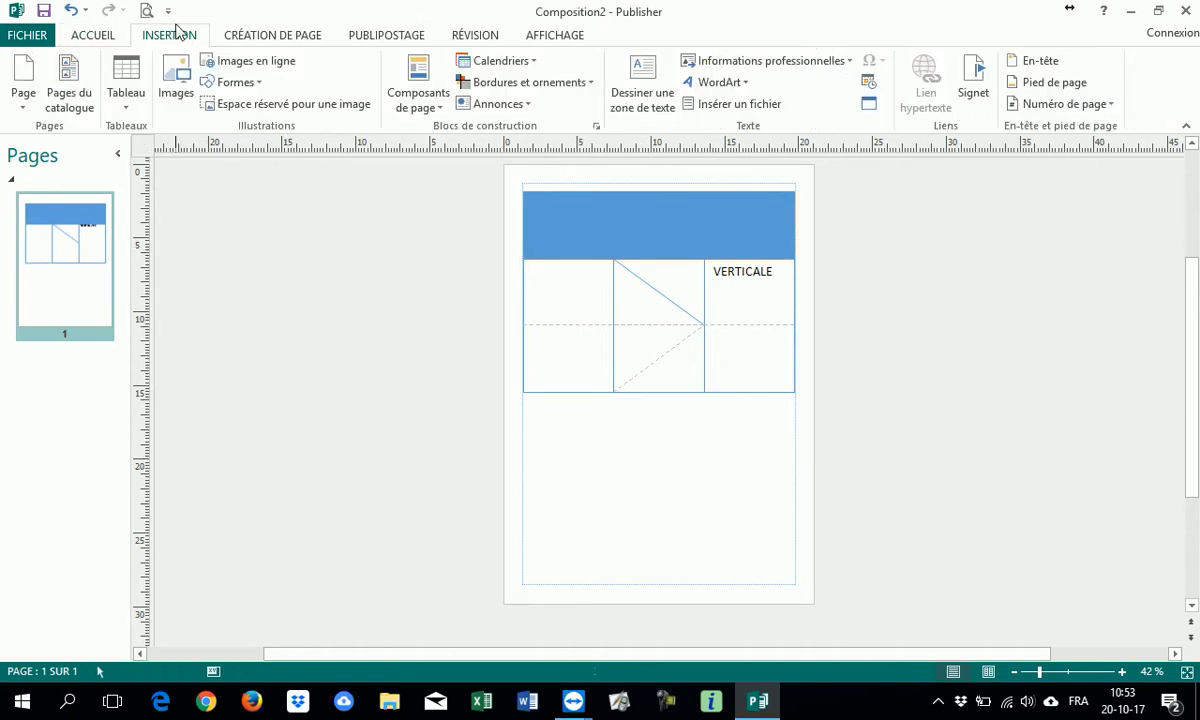
click(181, 86)
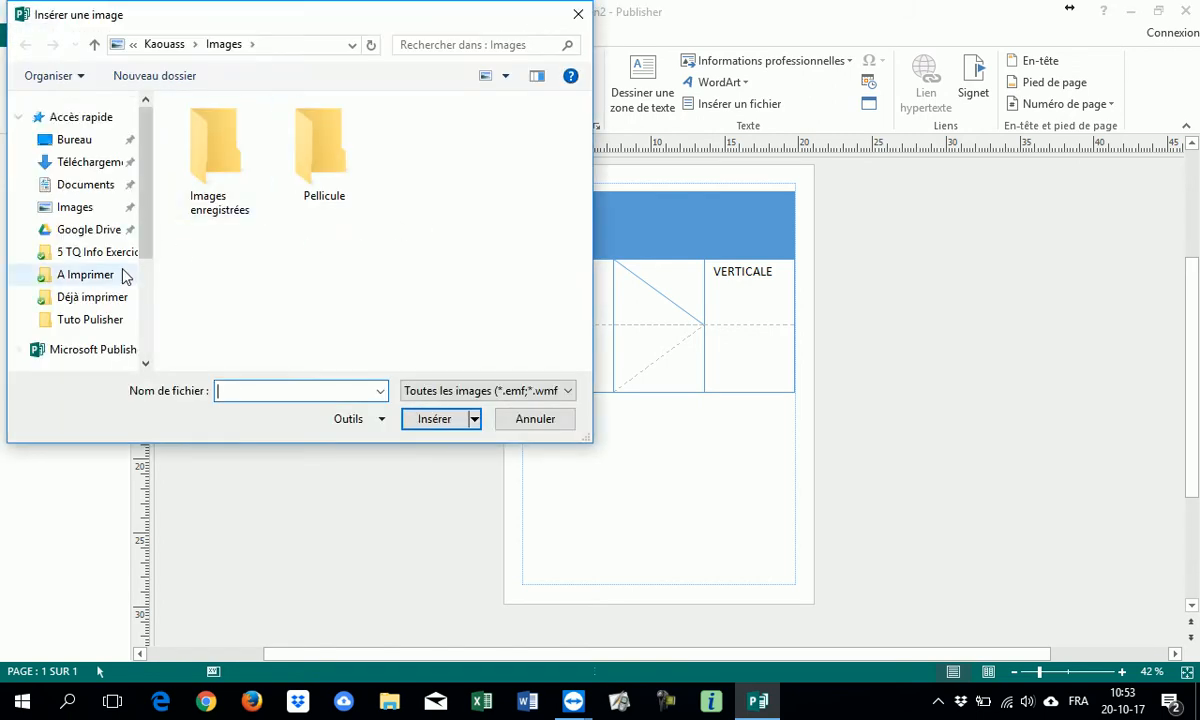
click(578, 14)
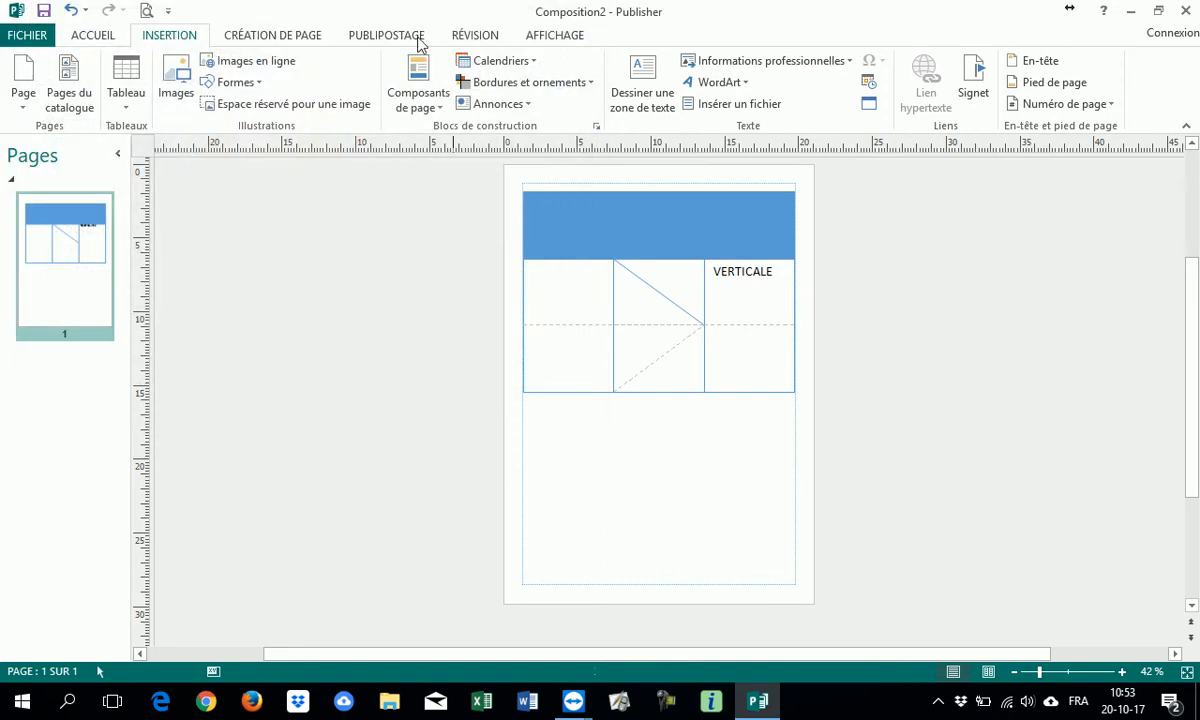
click(268, 70)
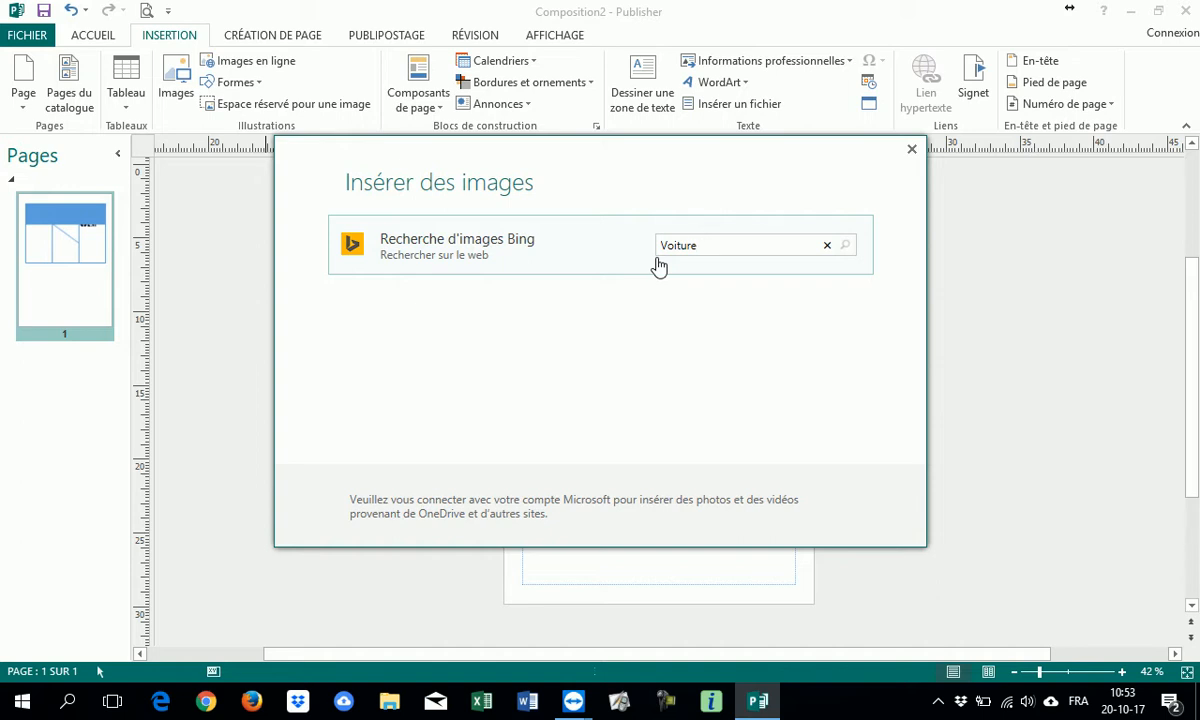
click(845, 245)
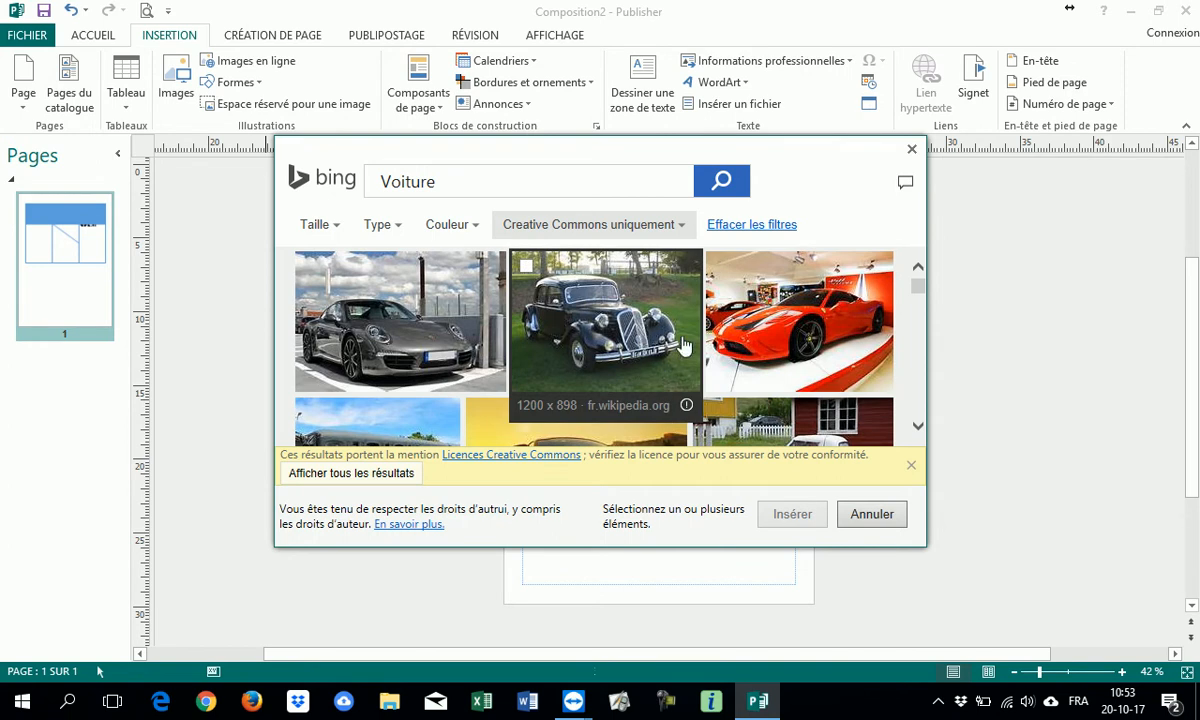
click(612, 350)
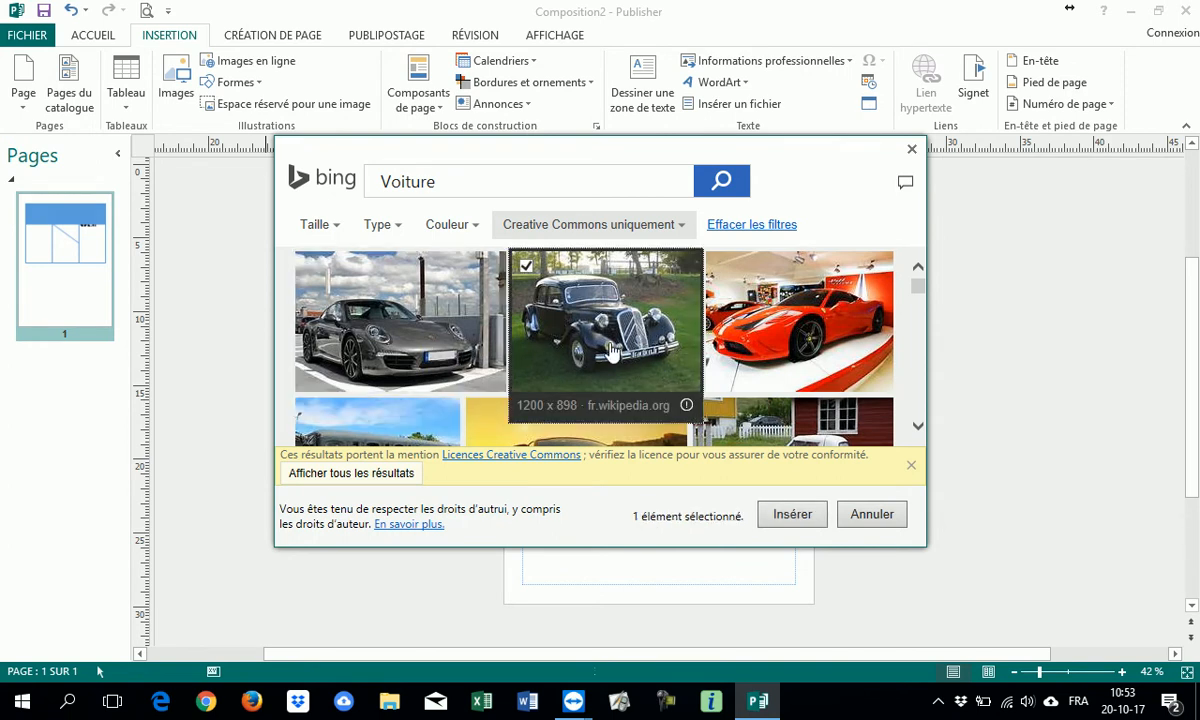
click(792, 516)
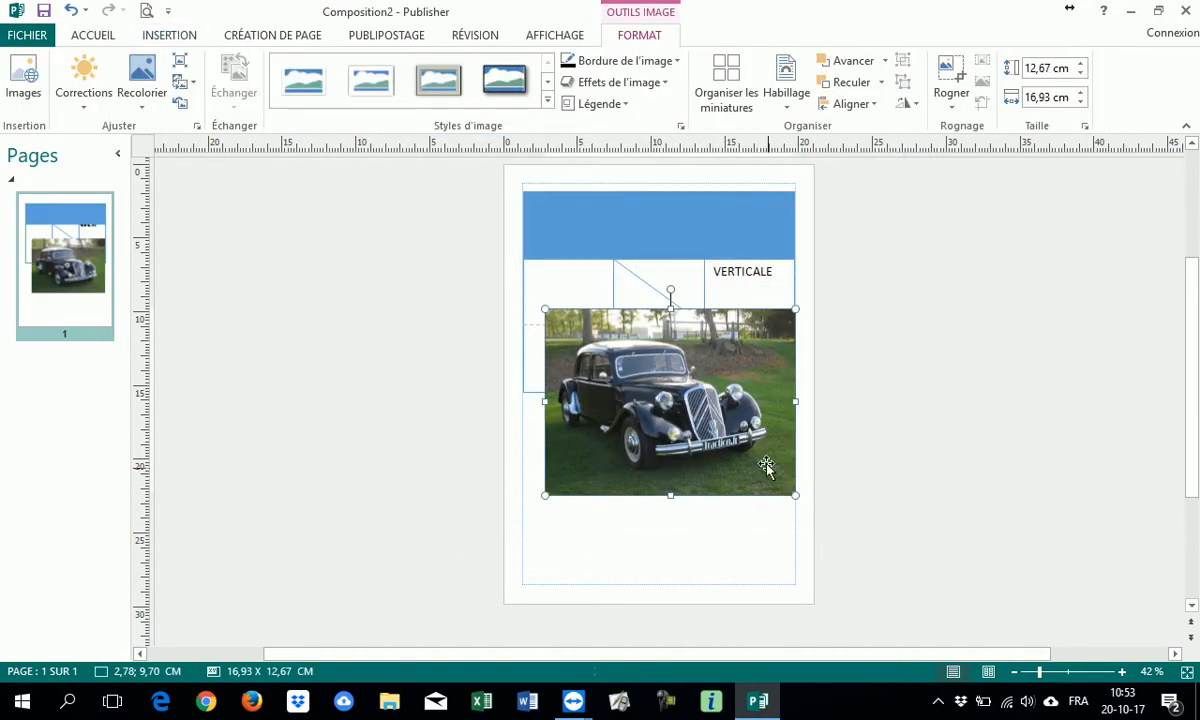
Step: Shrink the car picture to about 11,25 x 8,42 cm and move it into the empty area below the table
drag(777, 325, 711, 372)
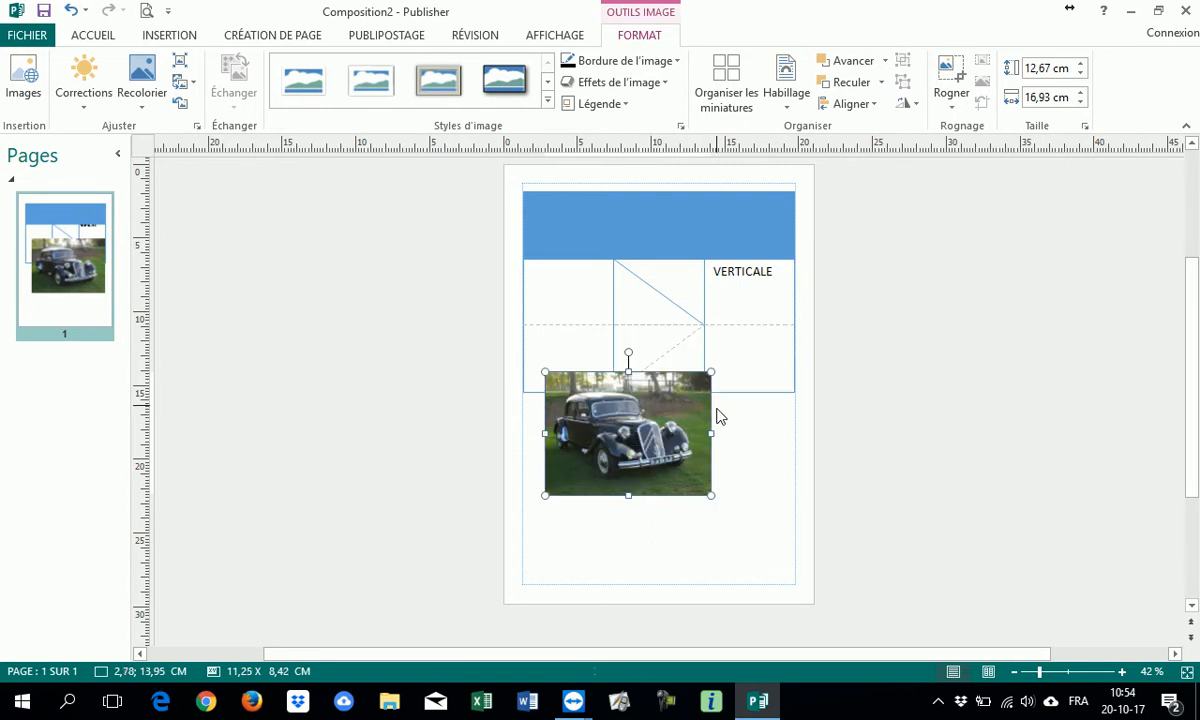
drag(685, 433, 712, 485)
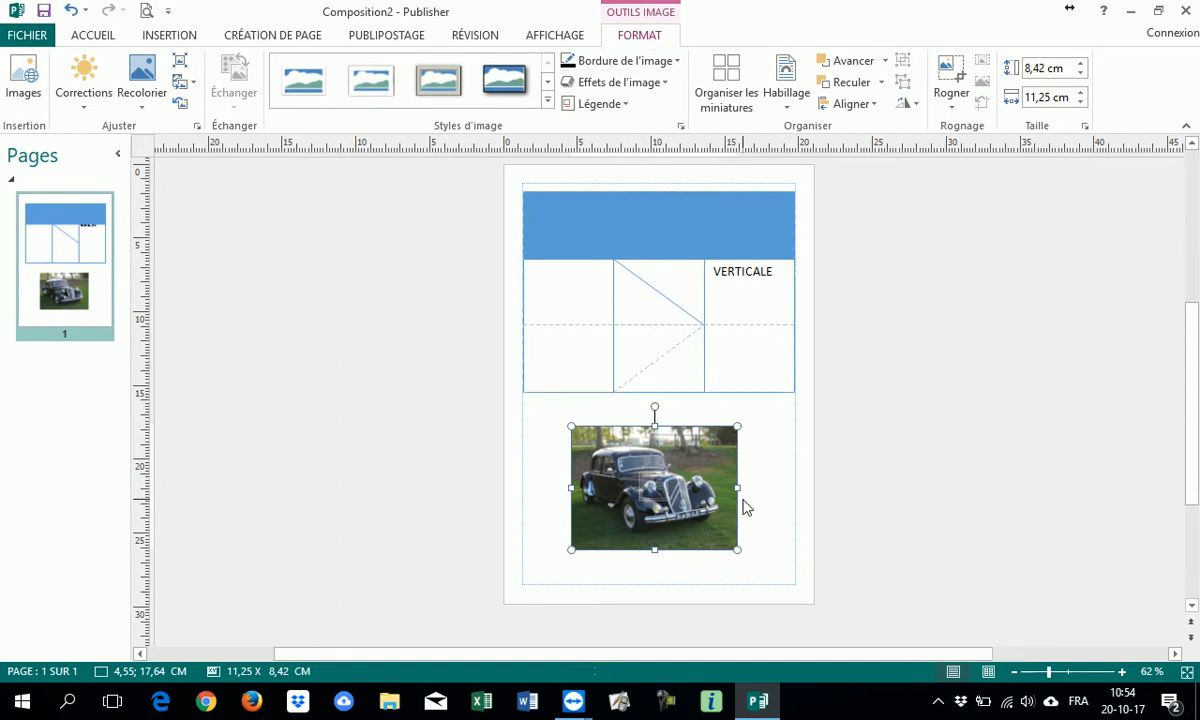
ctrl+scroll(745, 505, up, 4)
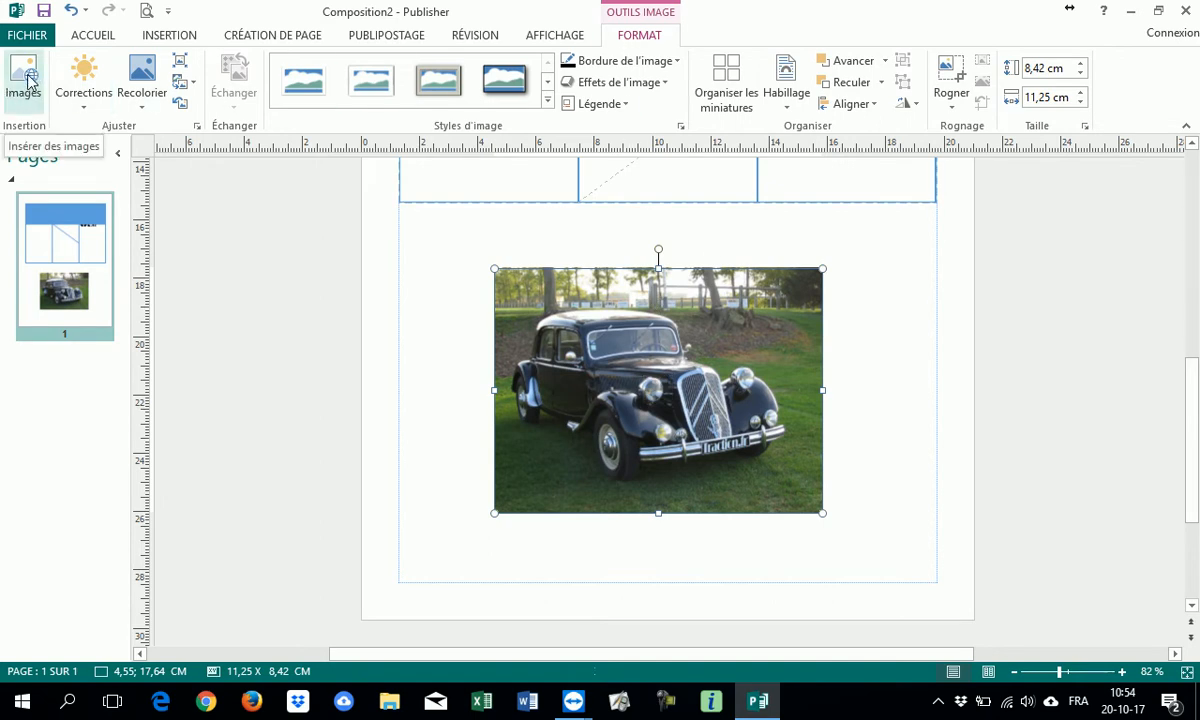
click(79, 108)
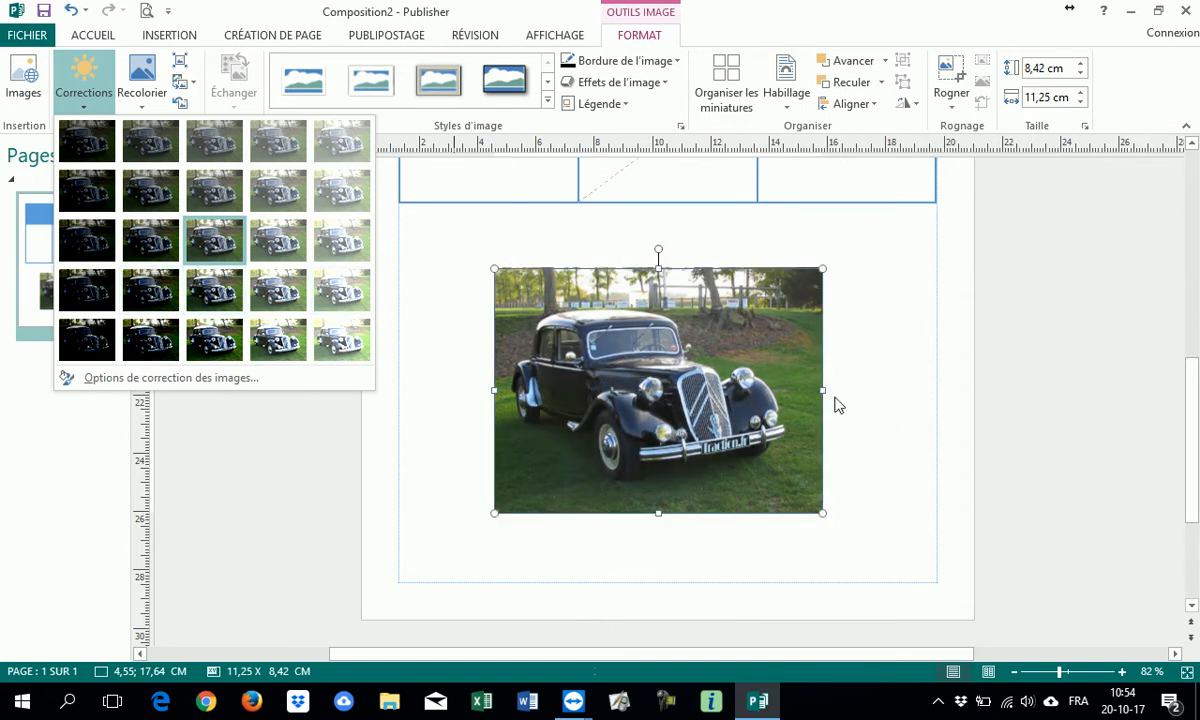
click(675, 368)
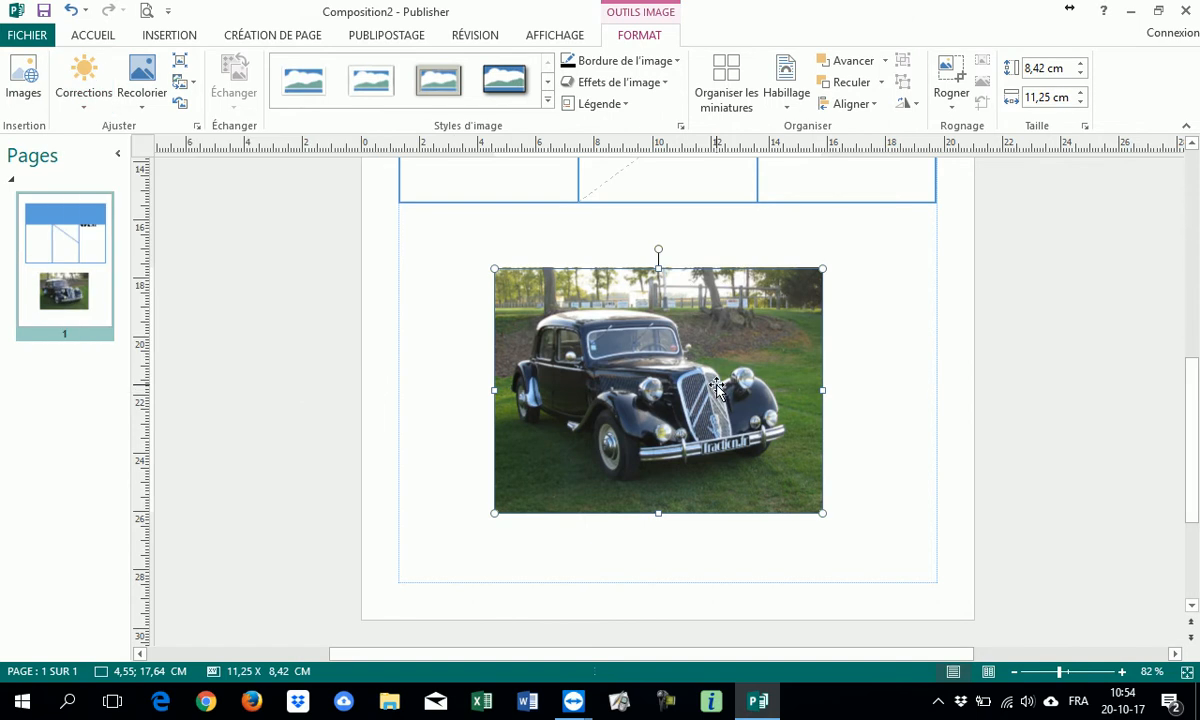
click(143, 104)
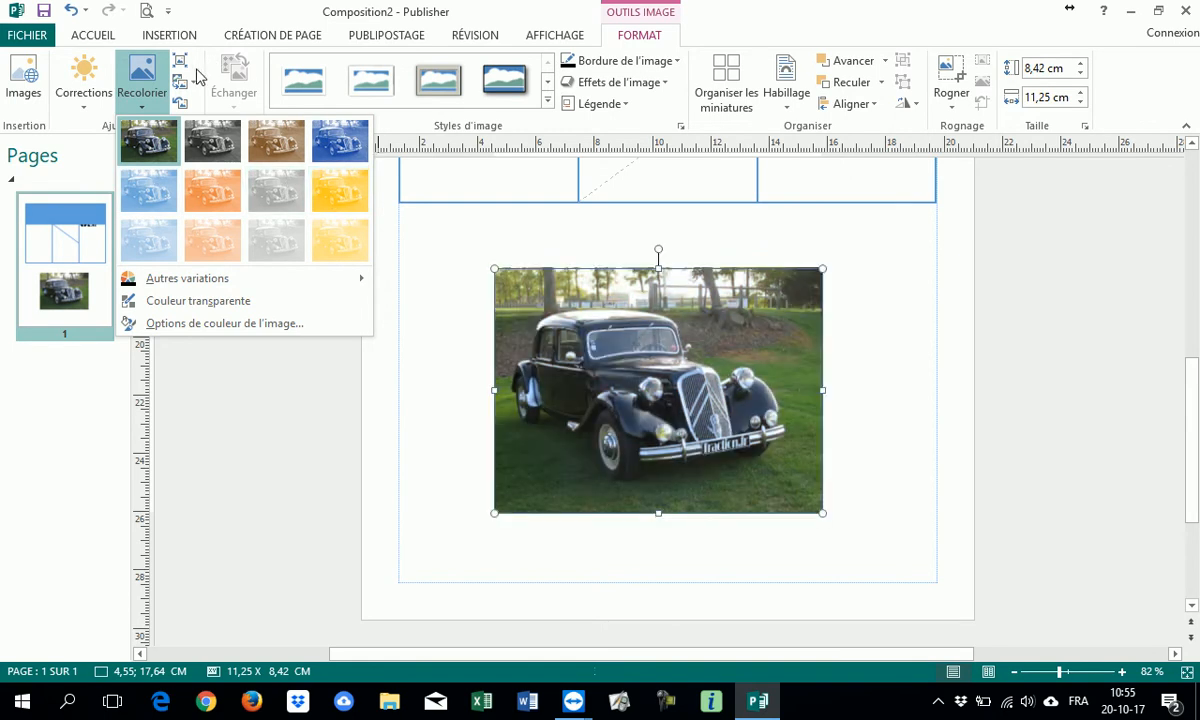
click(442, 355)
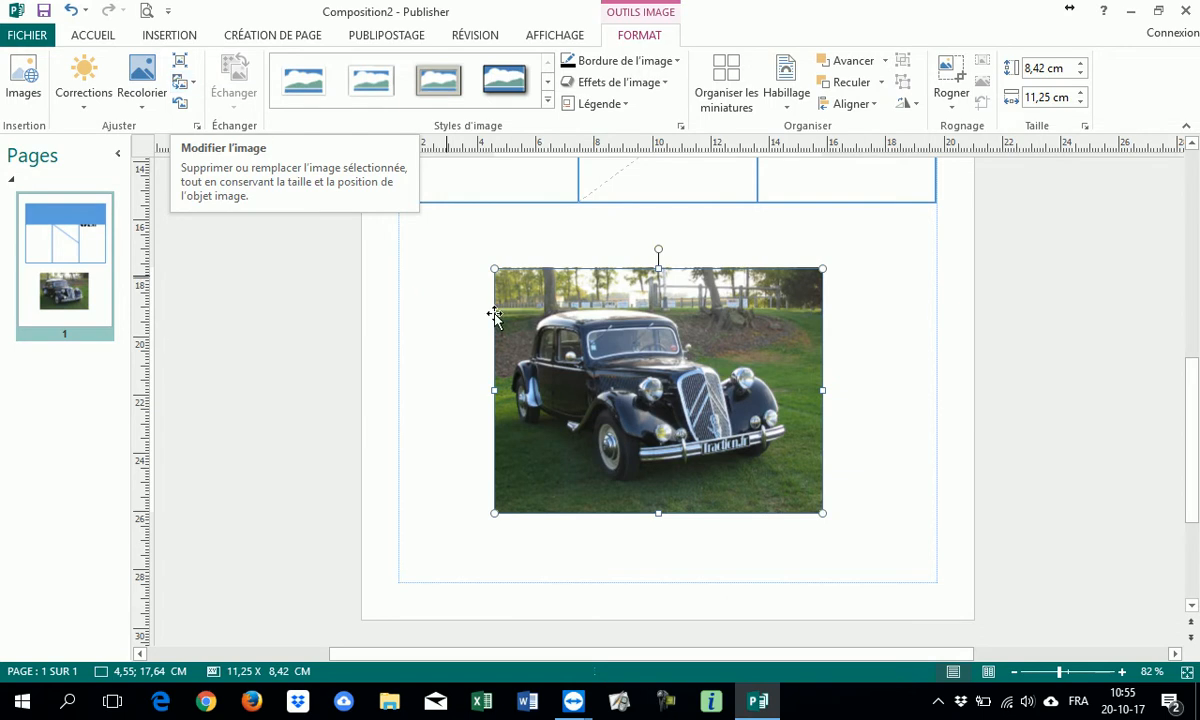
Step: Move the car picture closer to the table and the left page margin, to about 2,69; 16,77 cm, keeping it selected
drag(748, 440, 694, 415)
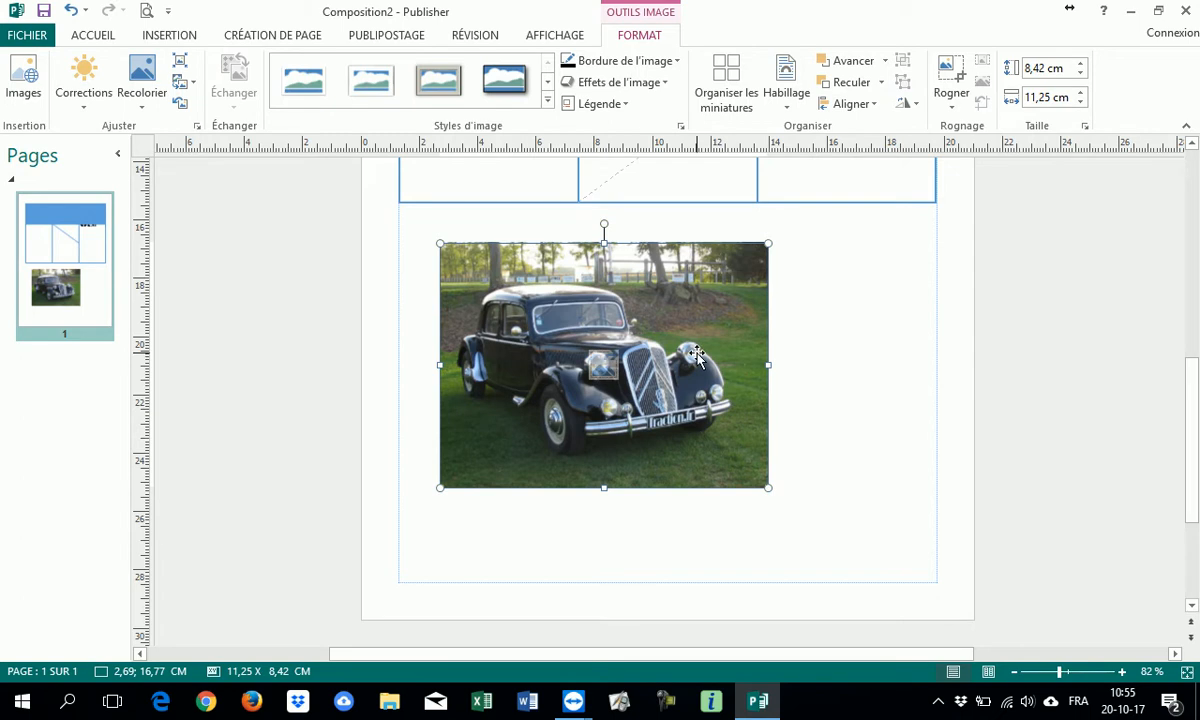
click(888, 340)
click(680, 295)
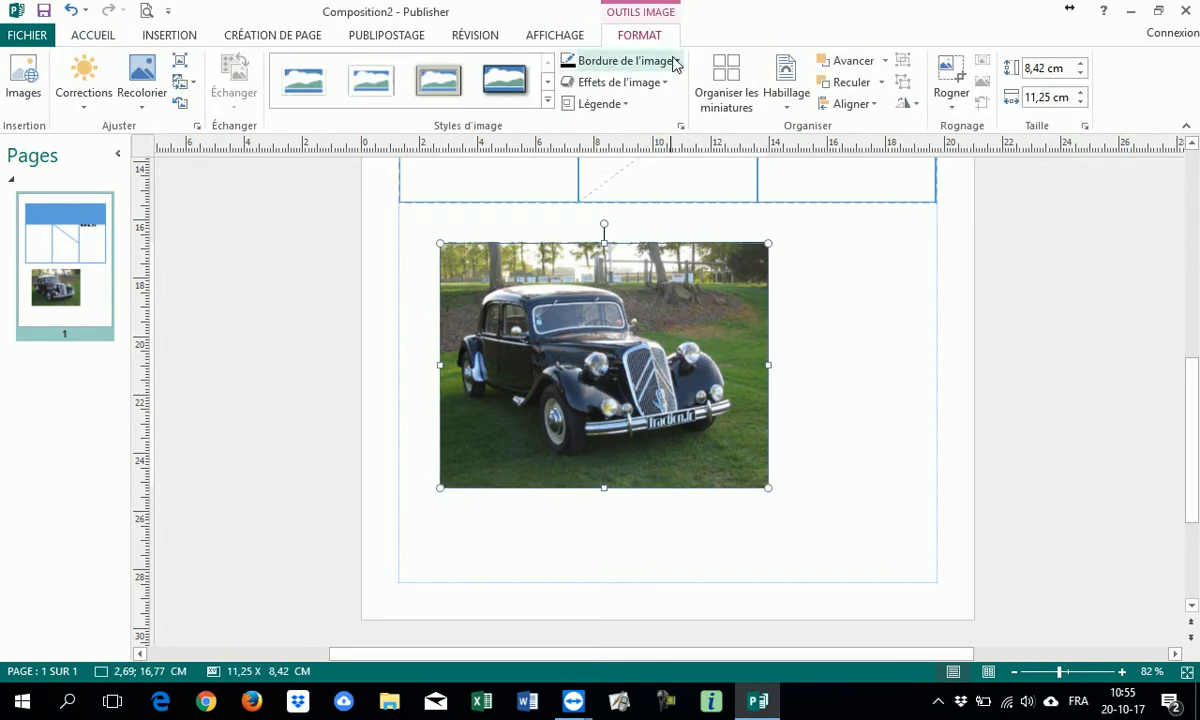
Step: Crop the car picture on all four sides, close around the car, to about 9,61 x 6,1 cm
click(957, 88)
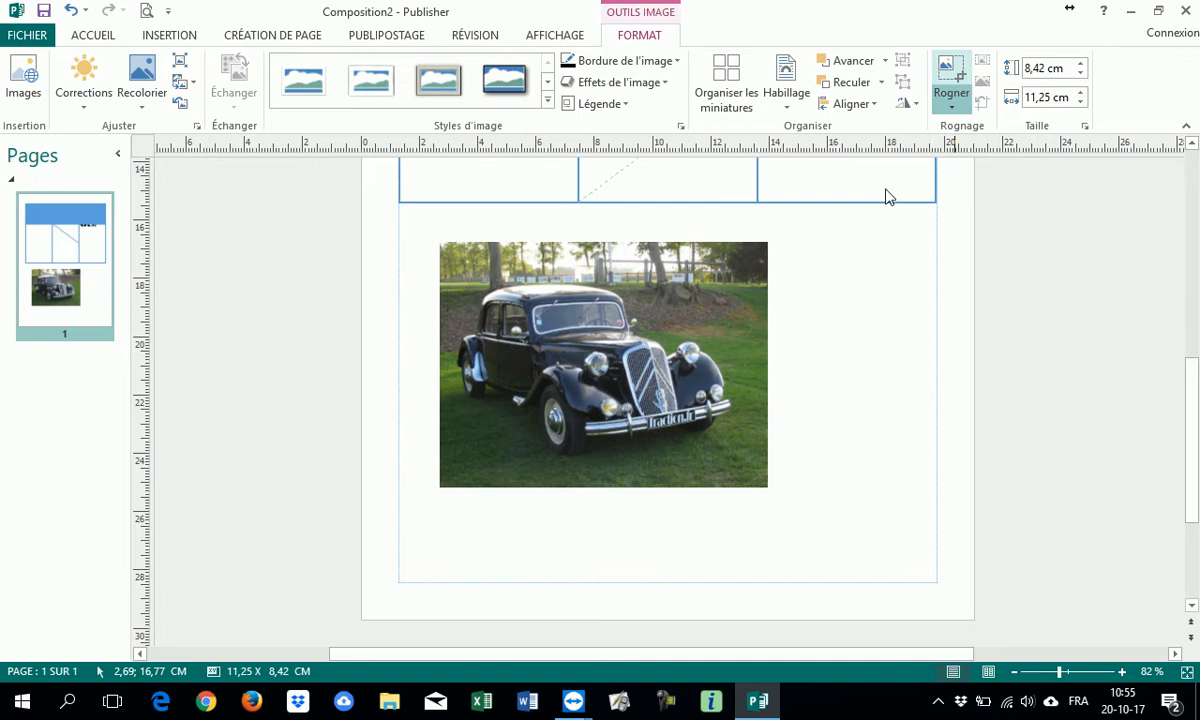
drag(766, 365, 734, 370)
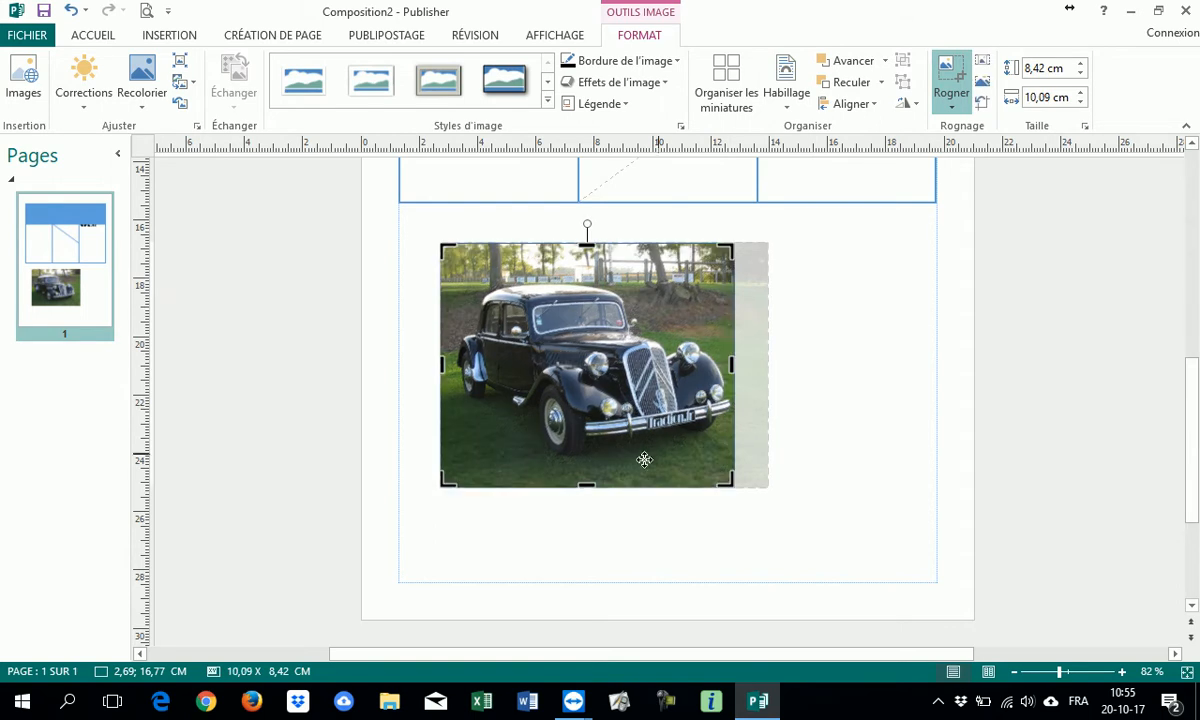
drag(587, 487, 590, 457)
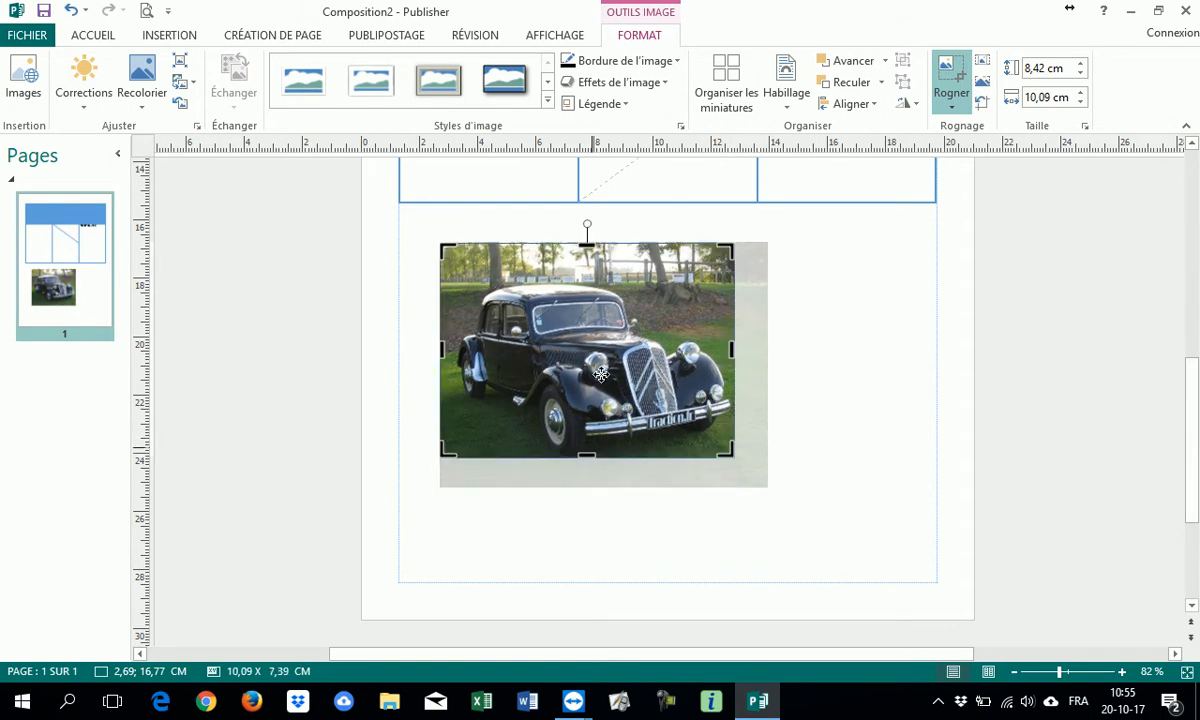
drag(587, 240, 580, 281)
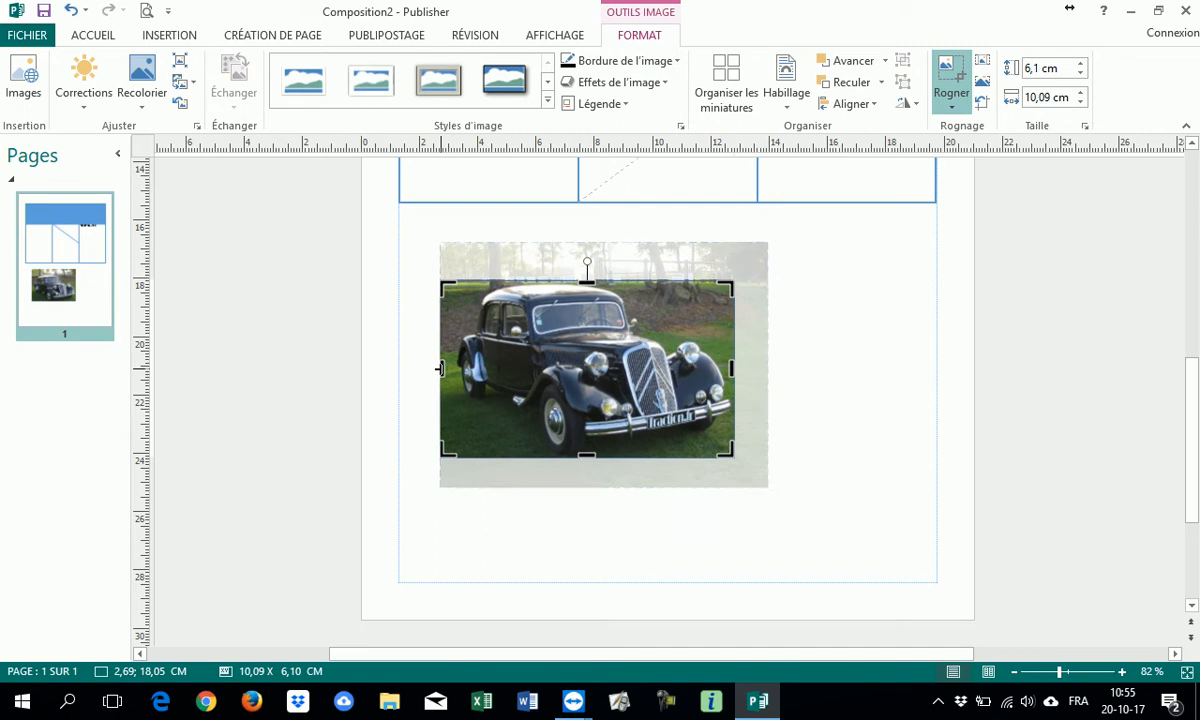
drag(441, 368, 456, 368)
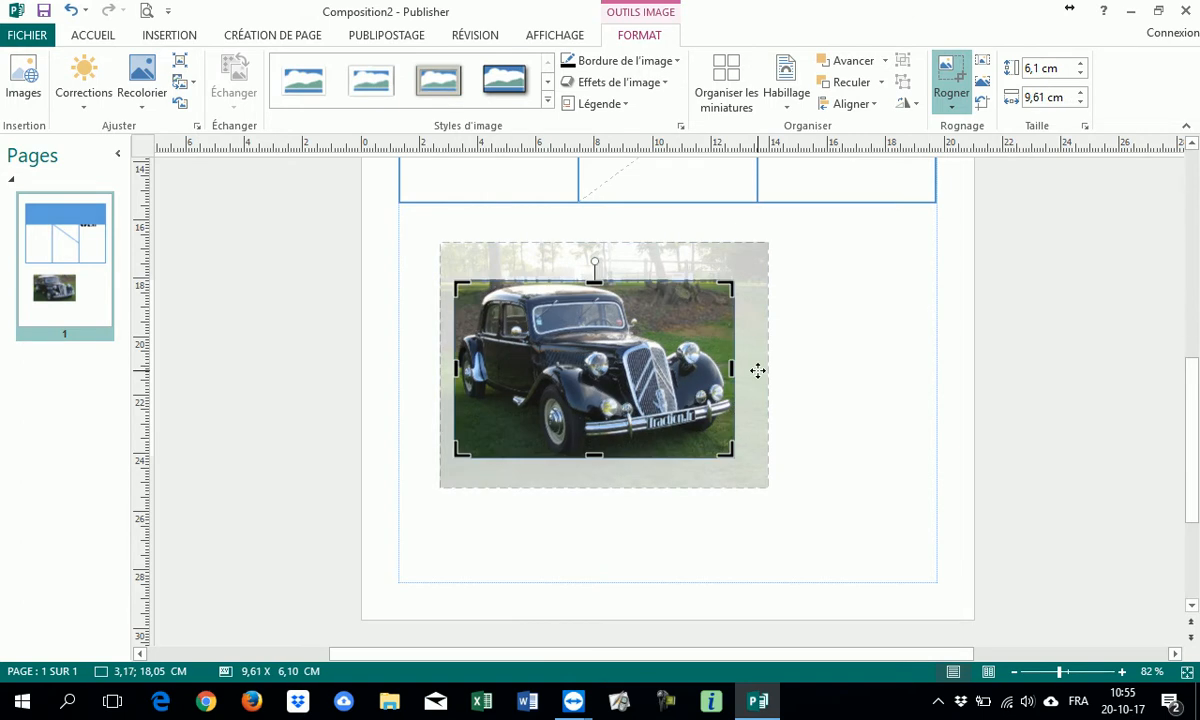
click(866, 343)
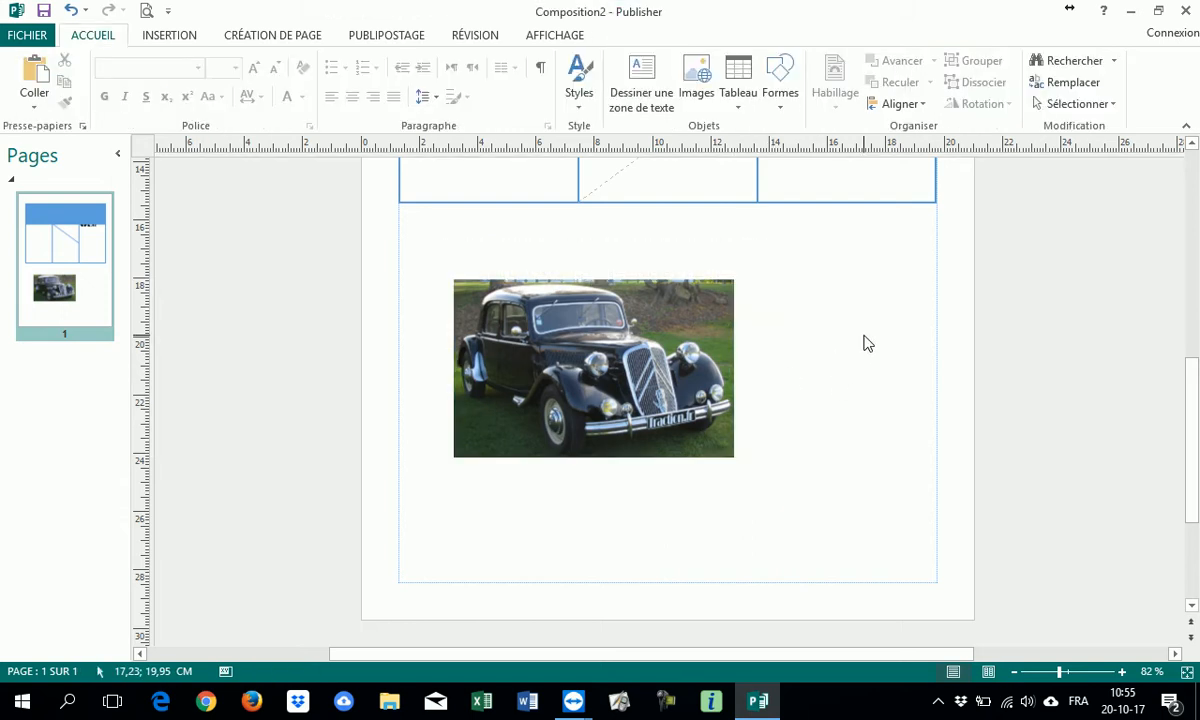
Step: Crop the top of the car picture further, cutting off the roof, to a height of about 4,46 cm
click(610, 340)
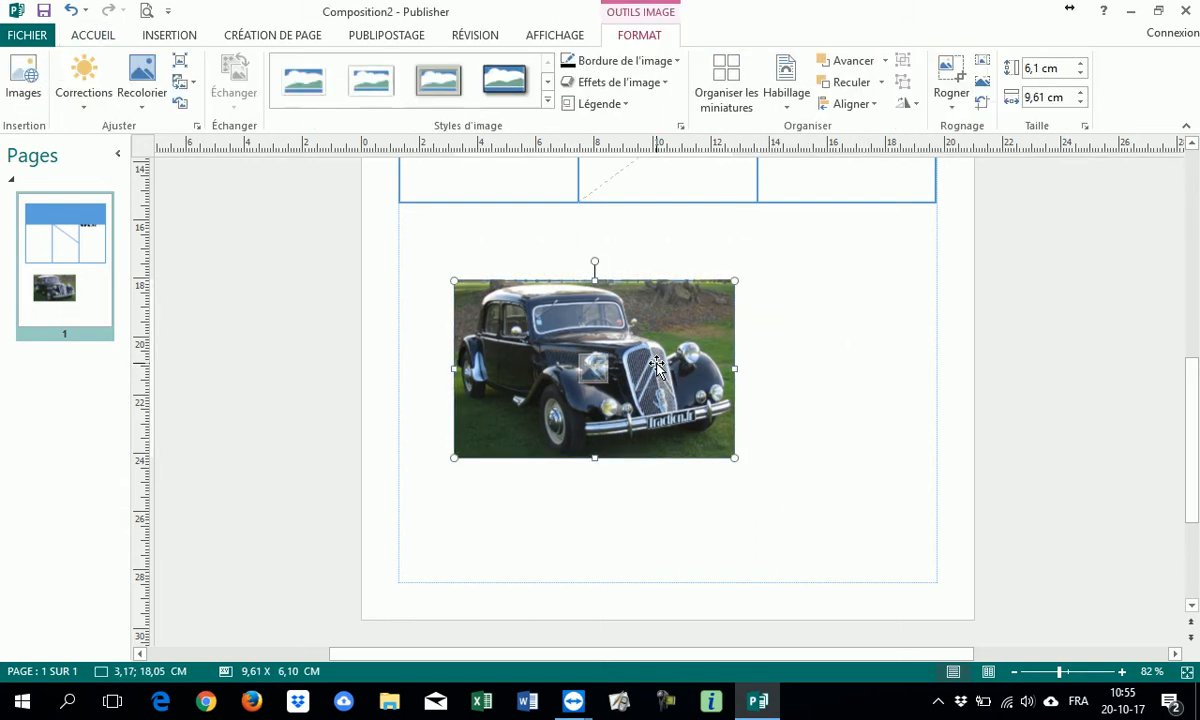
click(951, 80)
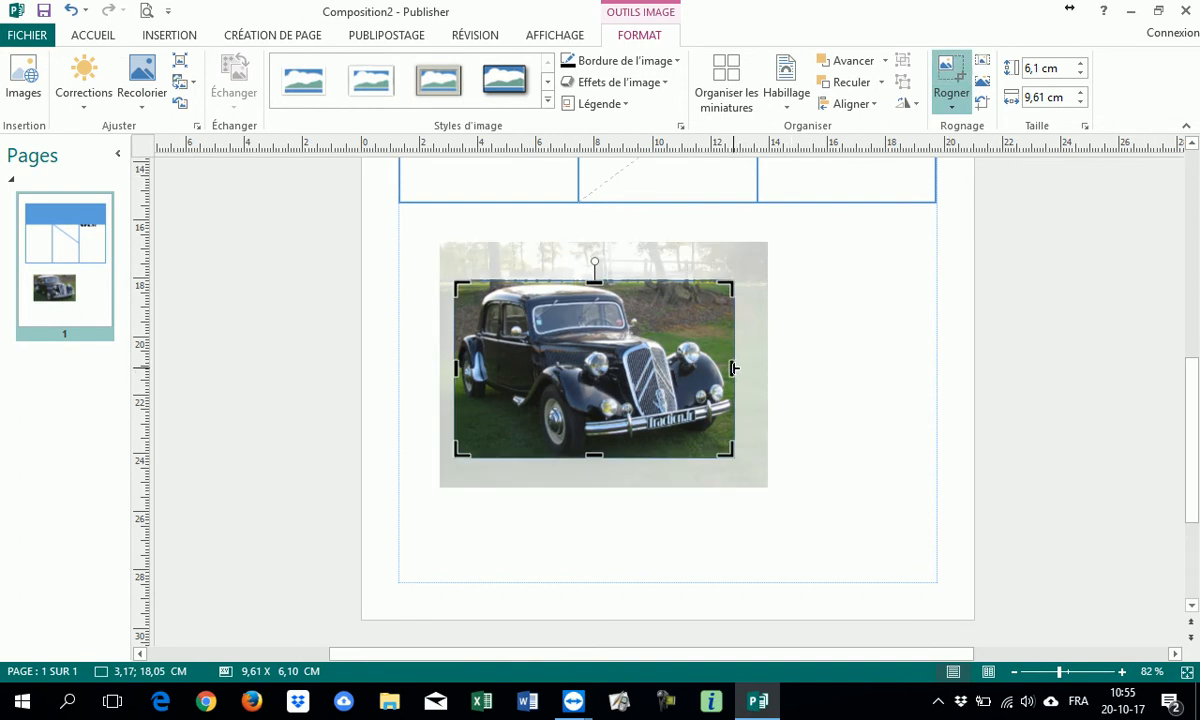
drag(595, 280, 595, 330)
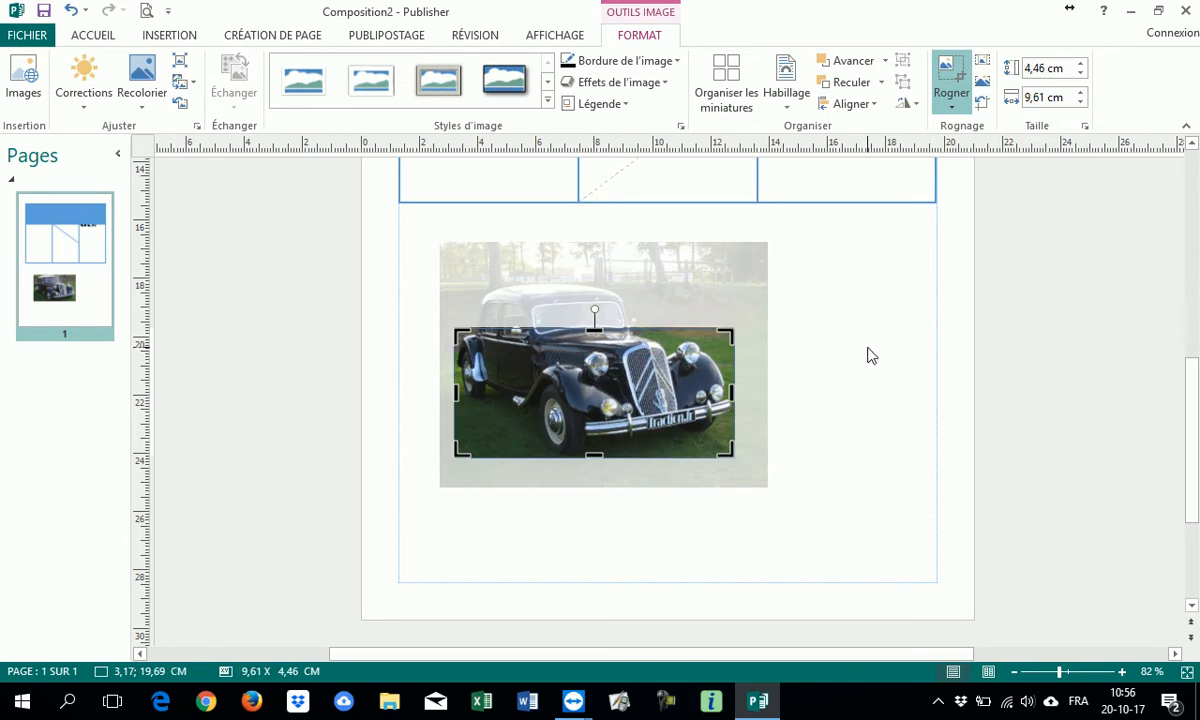
click(870, 355)
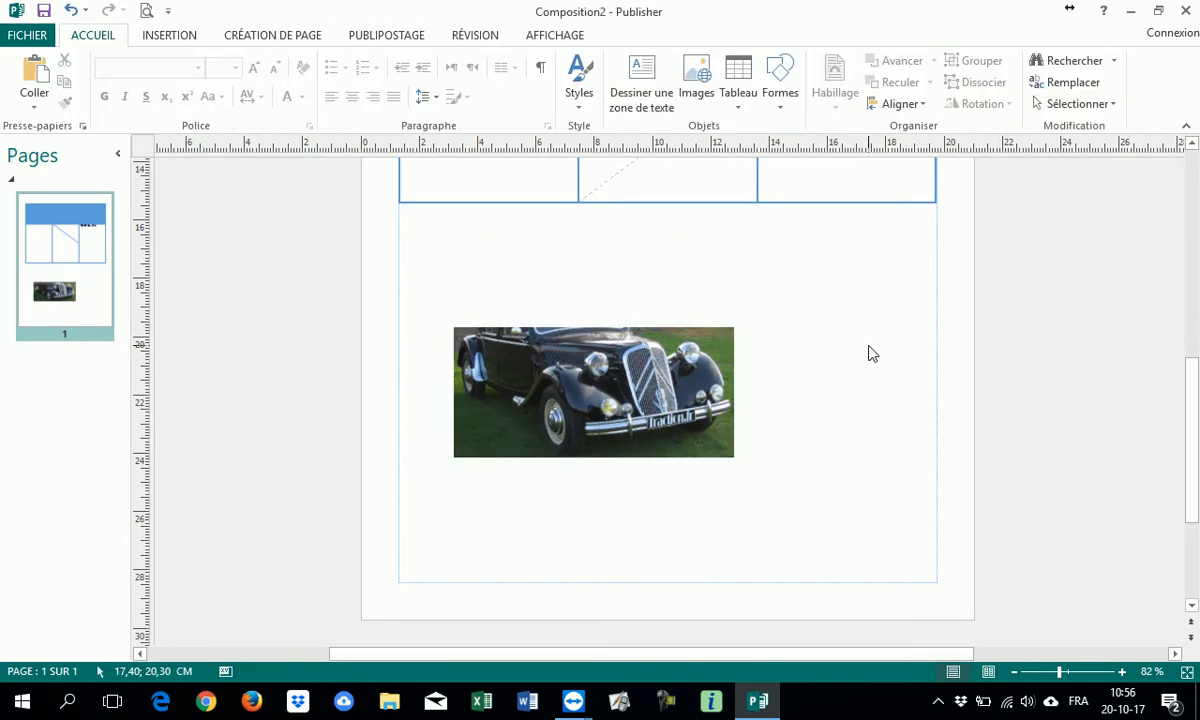
Step: Extend the crop area's upper edge back over the car's roof, to a height of about 6,1 cm
click(648, 355)
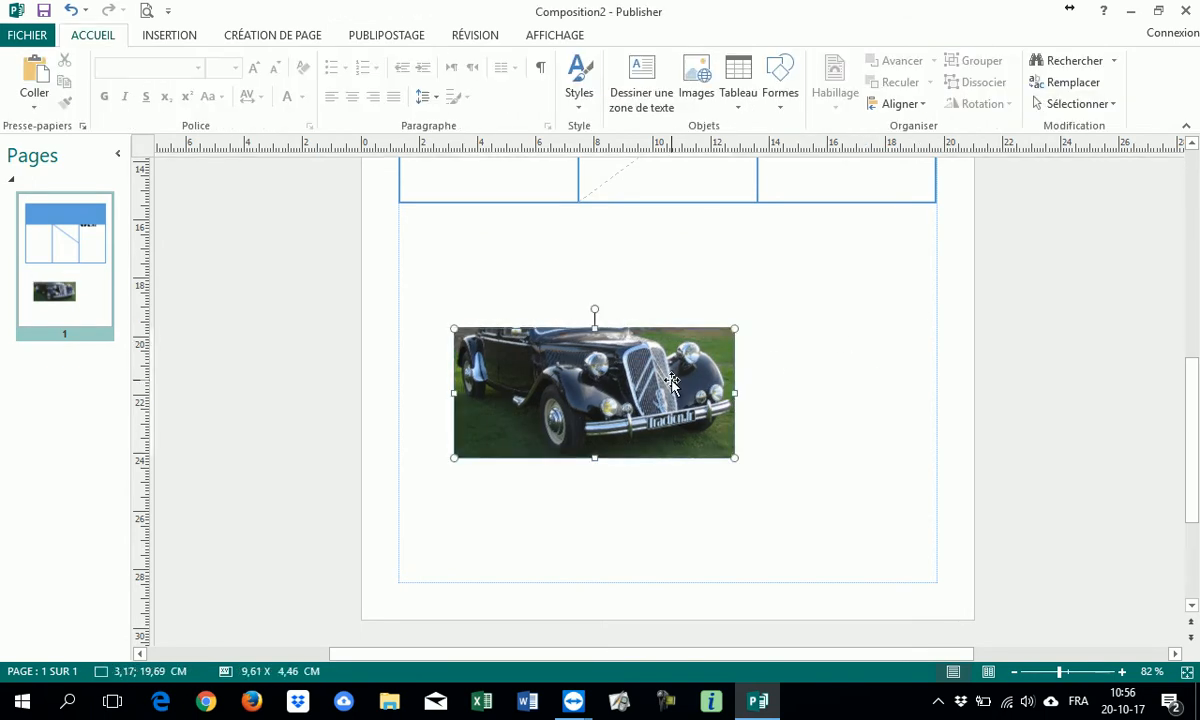
click(958, 82)
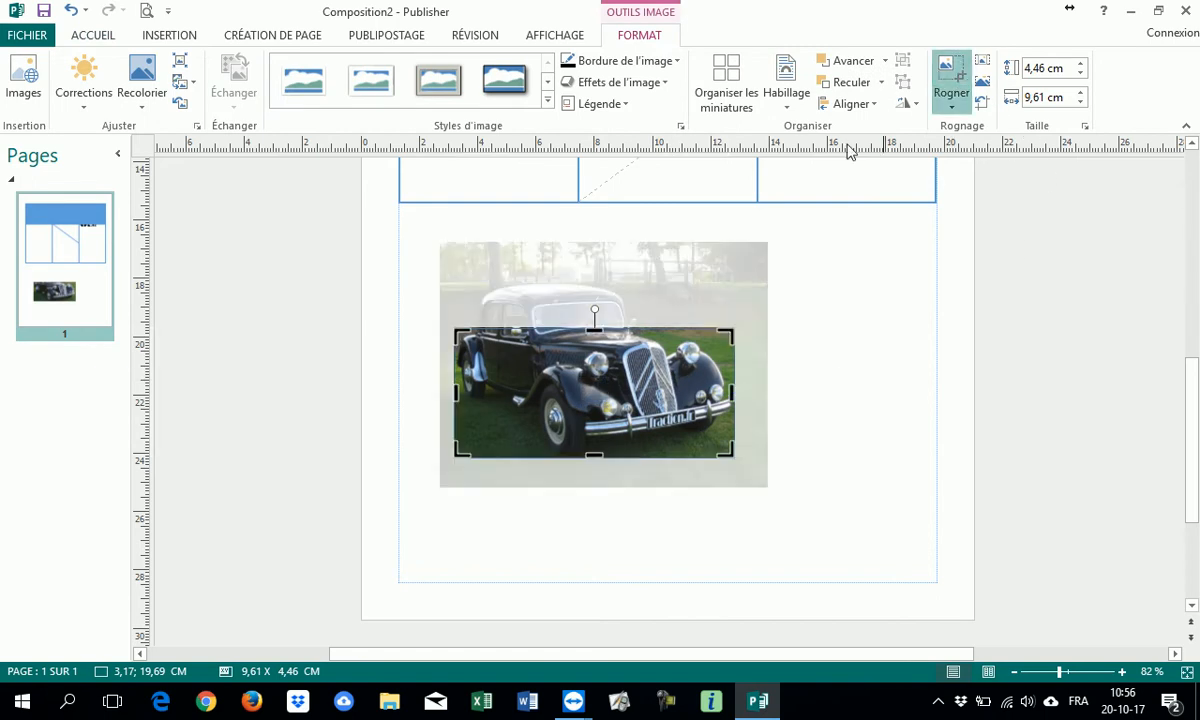
drag(594, 330, 597, 282)
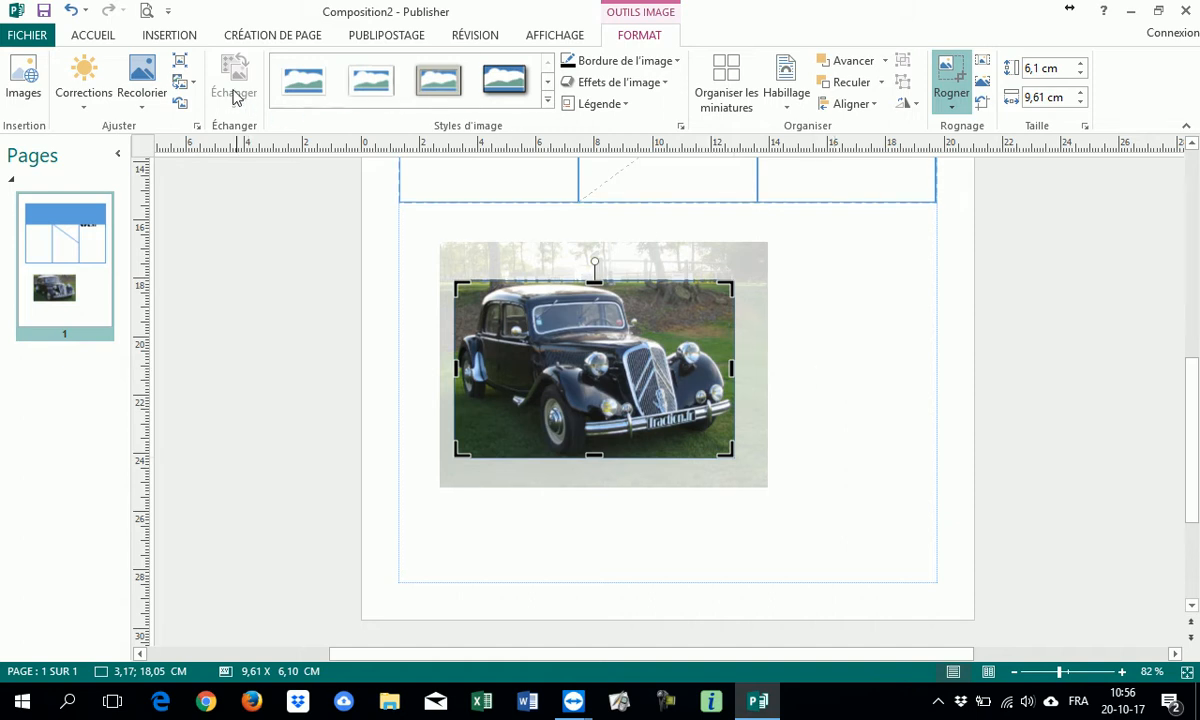
click(183, 66)
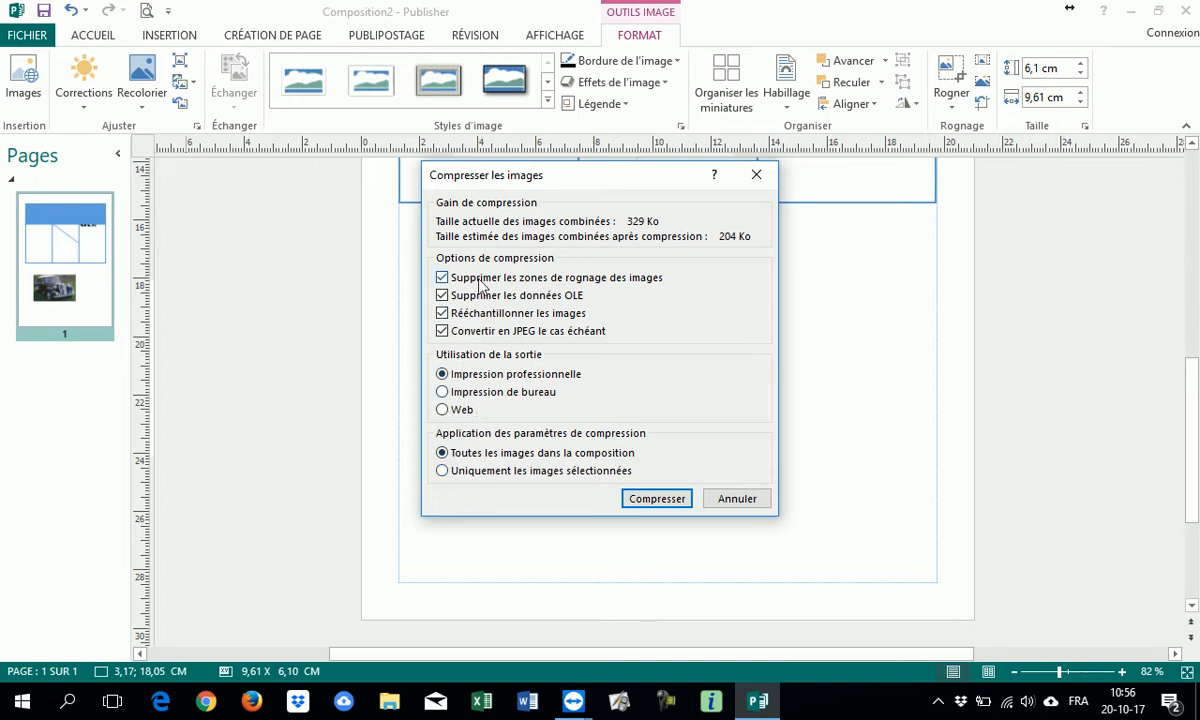
drag(648, 178, 975, 187)
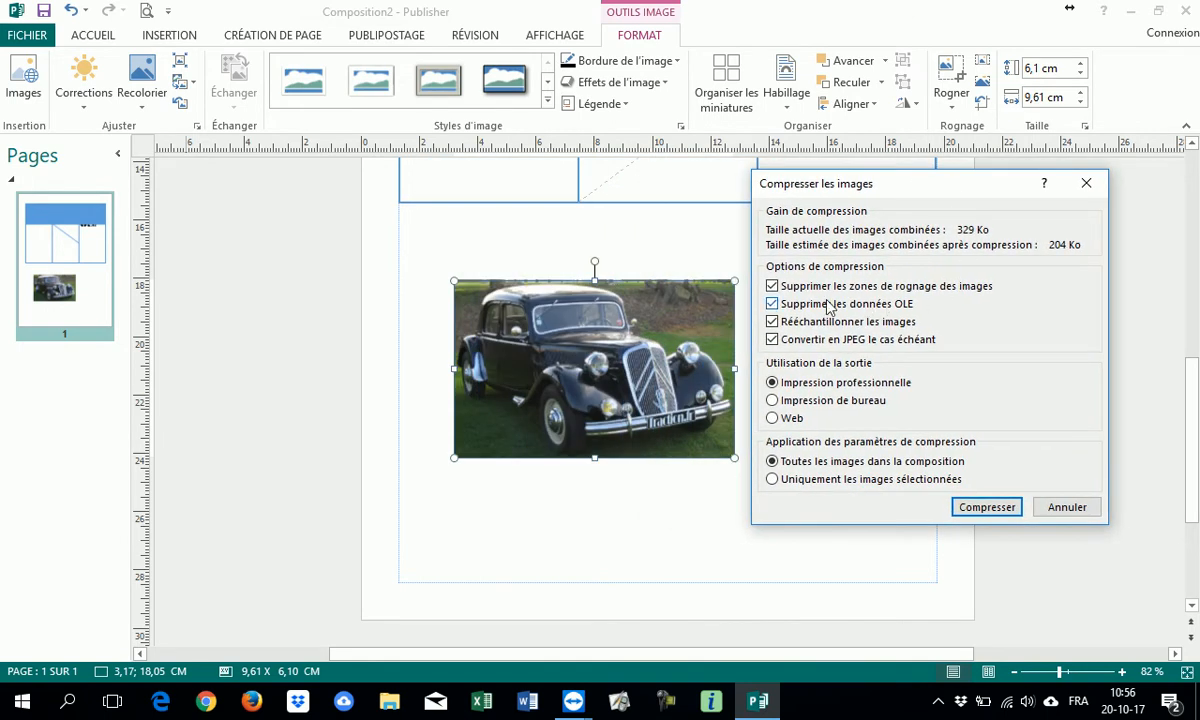
click(1067, 507)
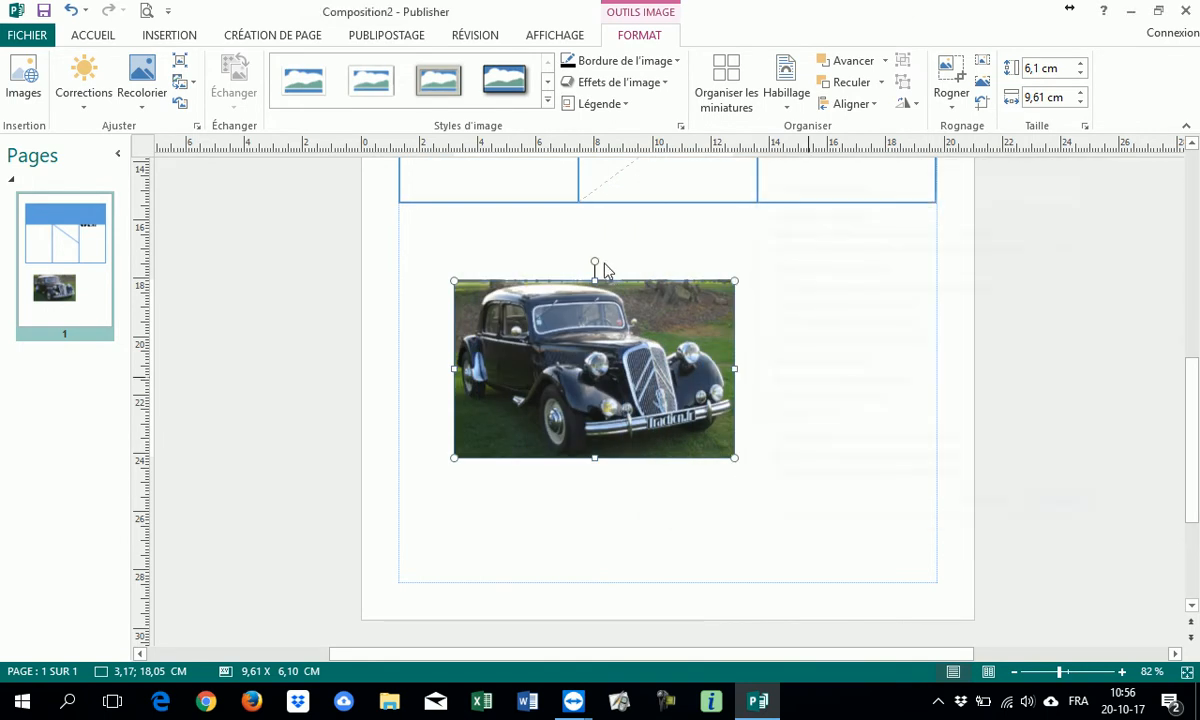
Step: Compress only the selected car picture for professional printing, deleting its cropped areas and accepting the image optimisation
click(182, 62)
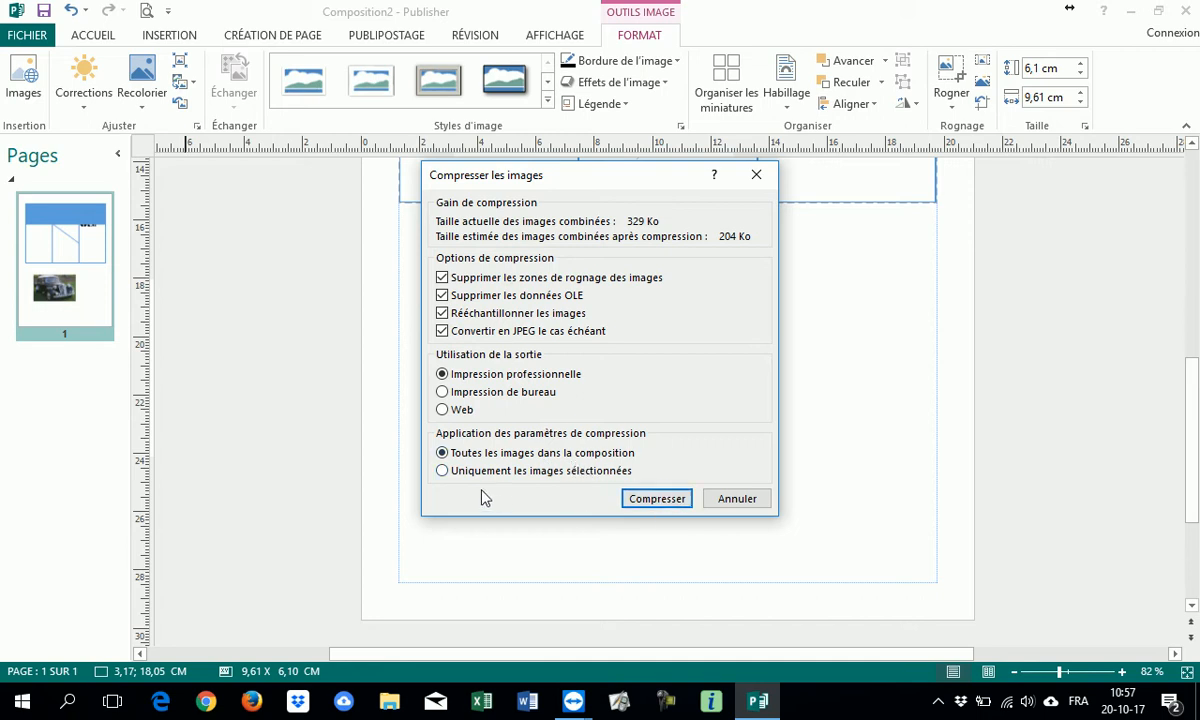
click(442, 471)
click(640, 498)
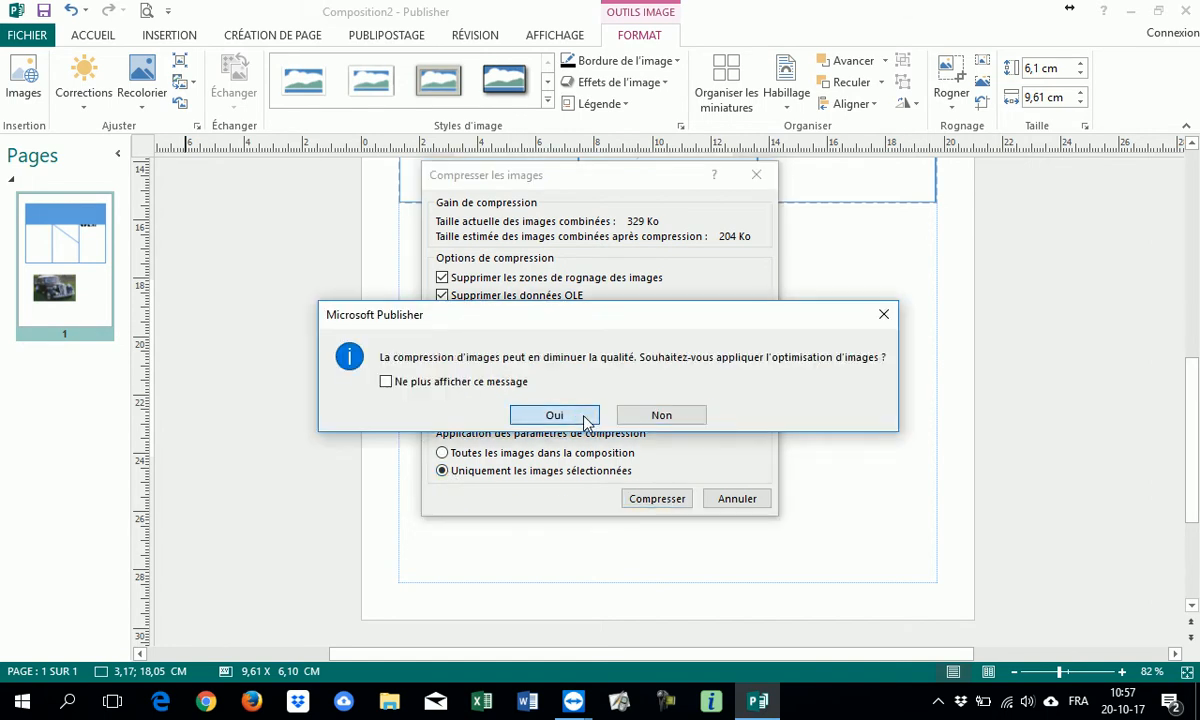
click(584, 416)
Step: Try to extend the crop area past the car picture's right edge to a width of about 11,99 cm, and undo it
click(951, 78)
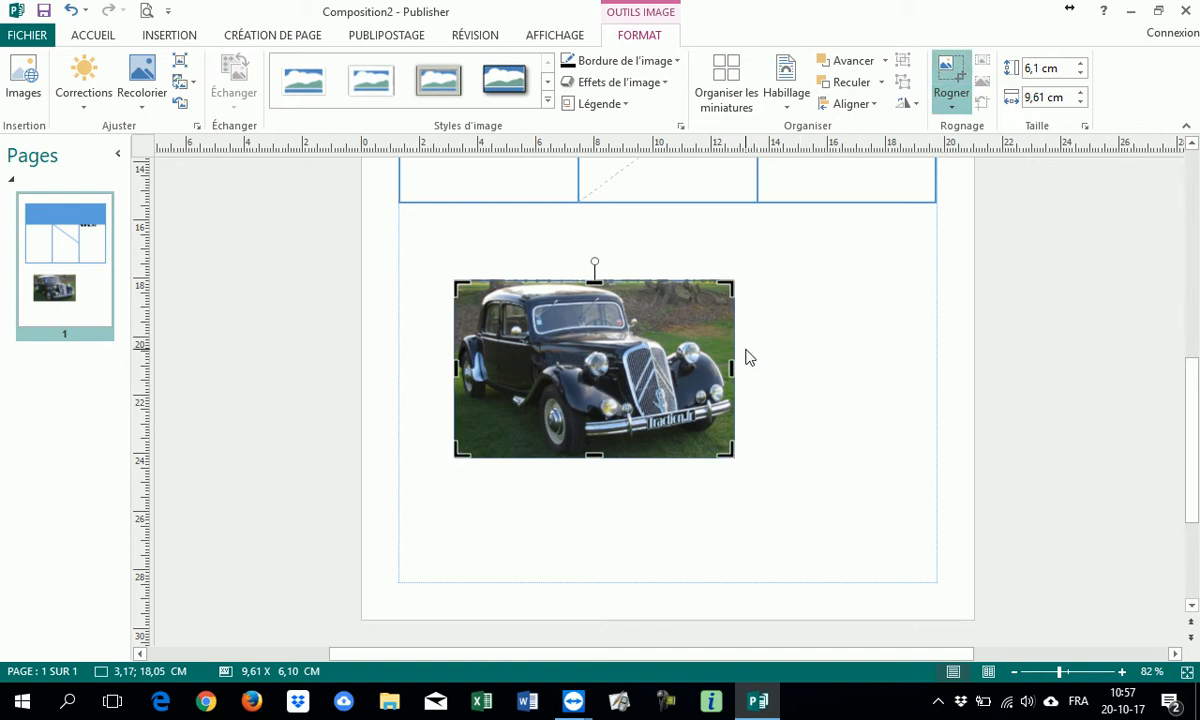
drag(734, 367, 801, 371)
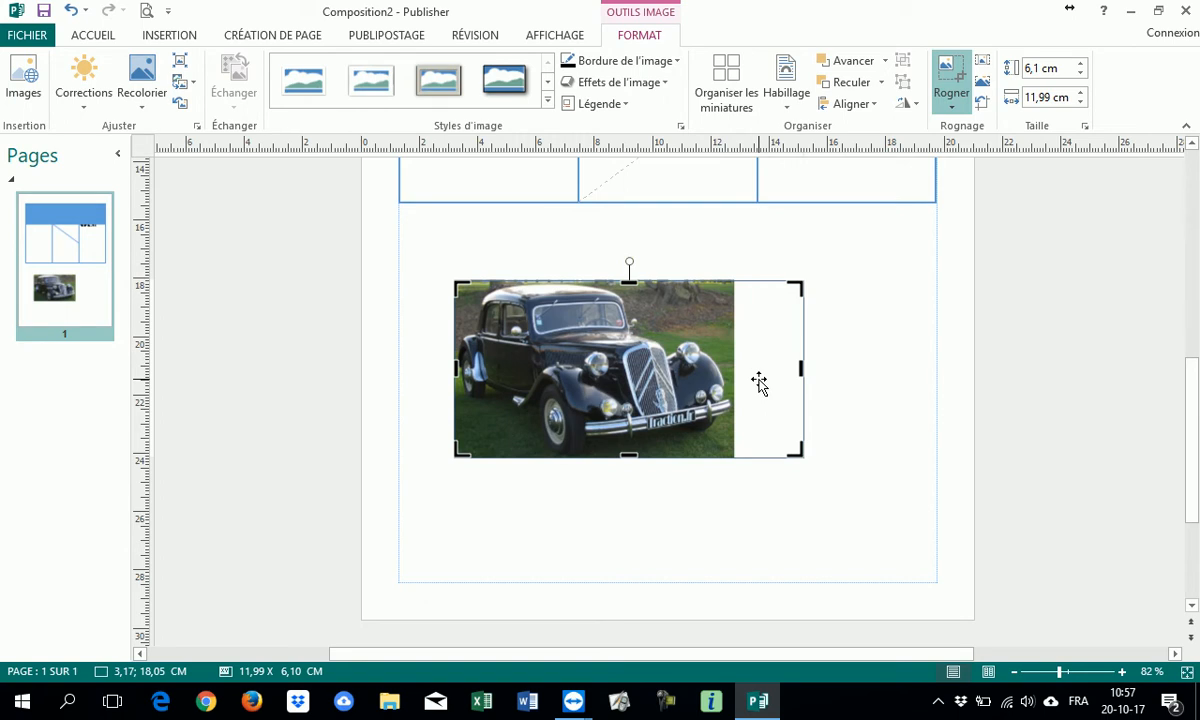
click(759, 382)
click(817, 383)
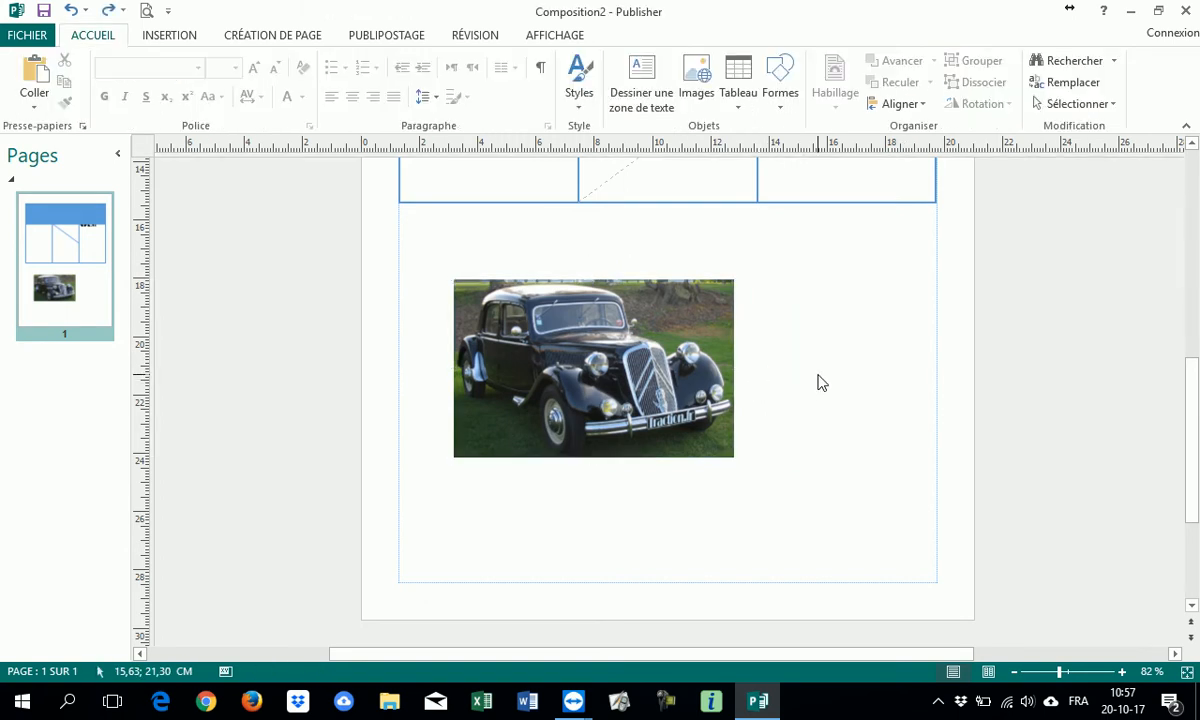
Step: Apply the picture style with a tilted perspective and a reflection underneath to the car picture
click(555, 345)
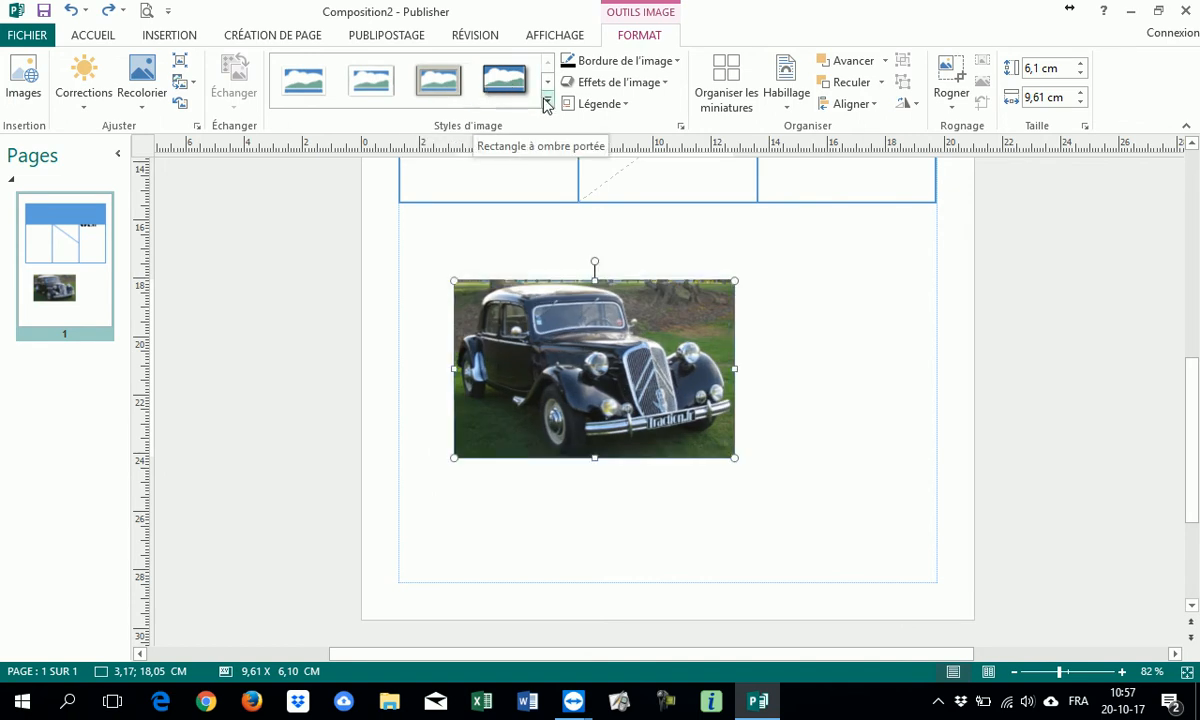
click(548, 103)
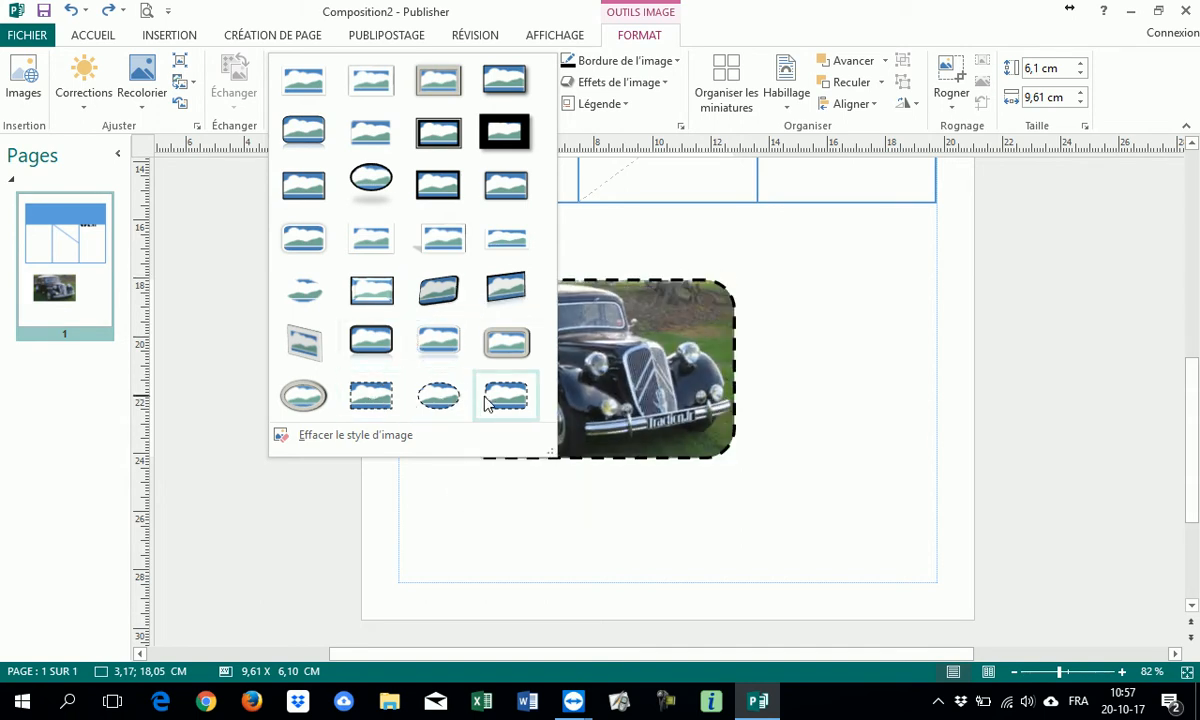
click(508, 300)
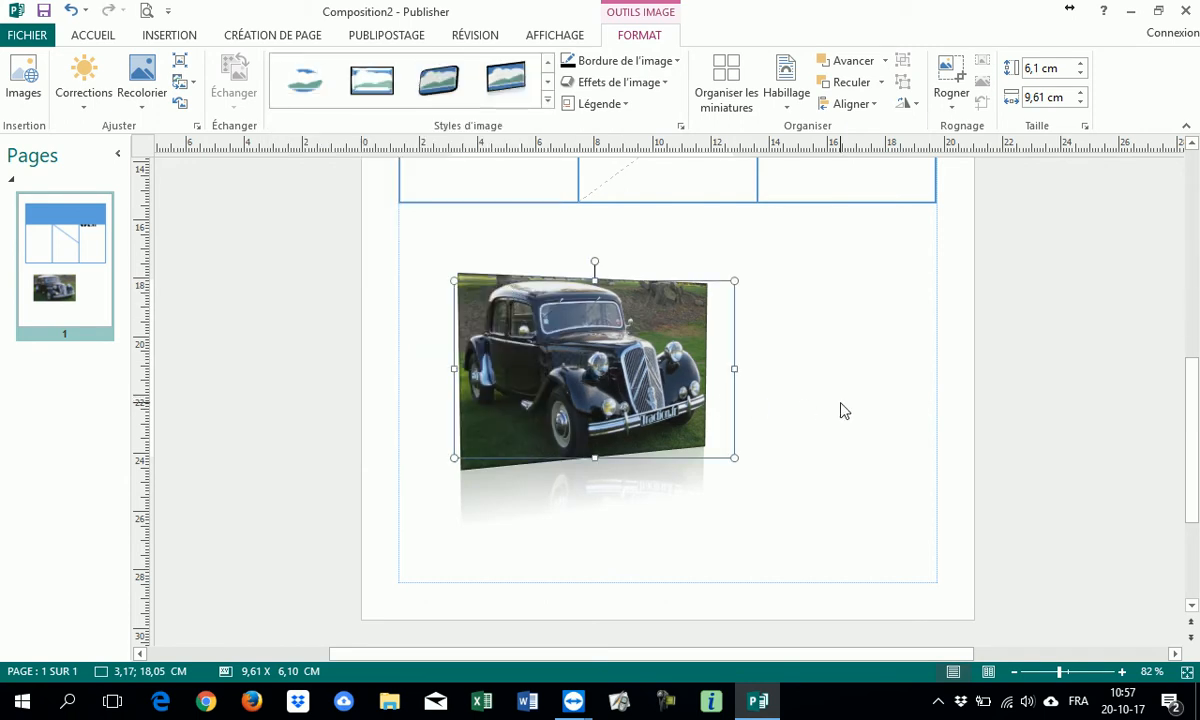
click(853, 424)
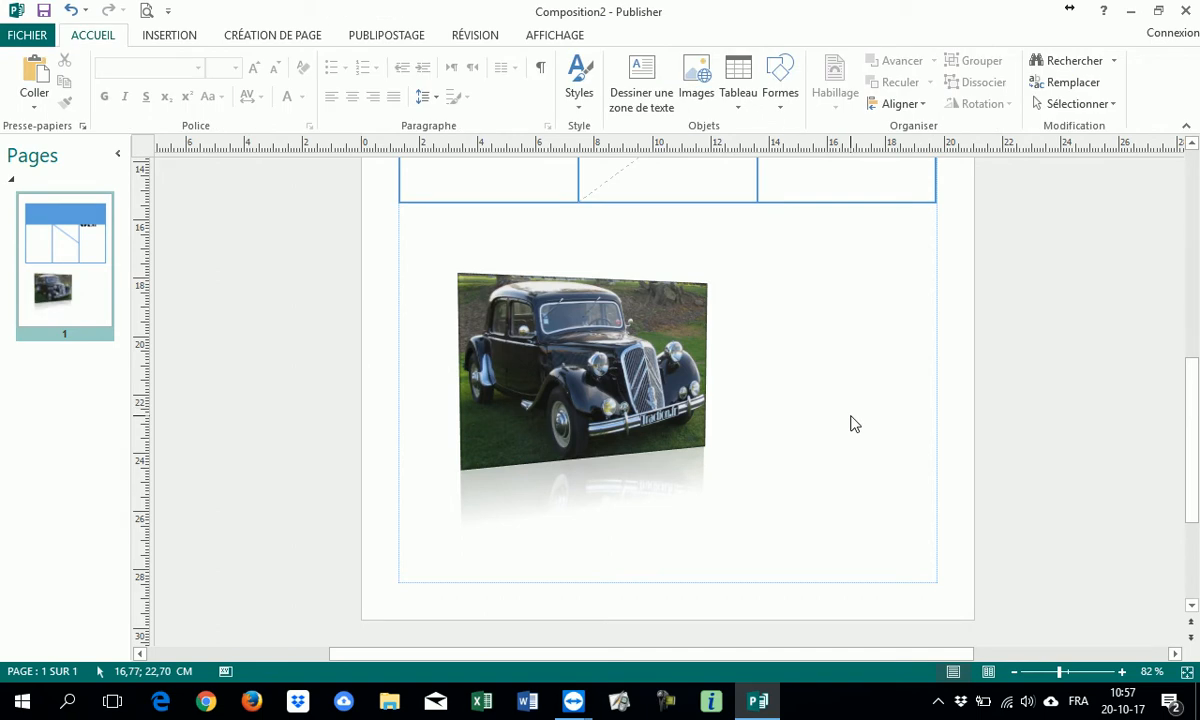
Step: Set the car picture's border colour to the standard yellow
click(602, 372)
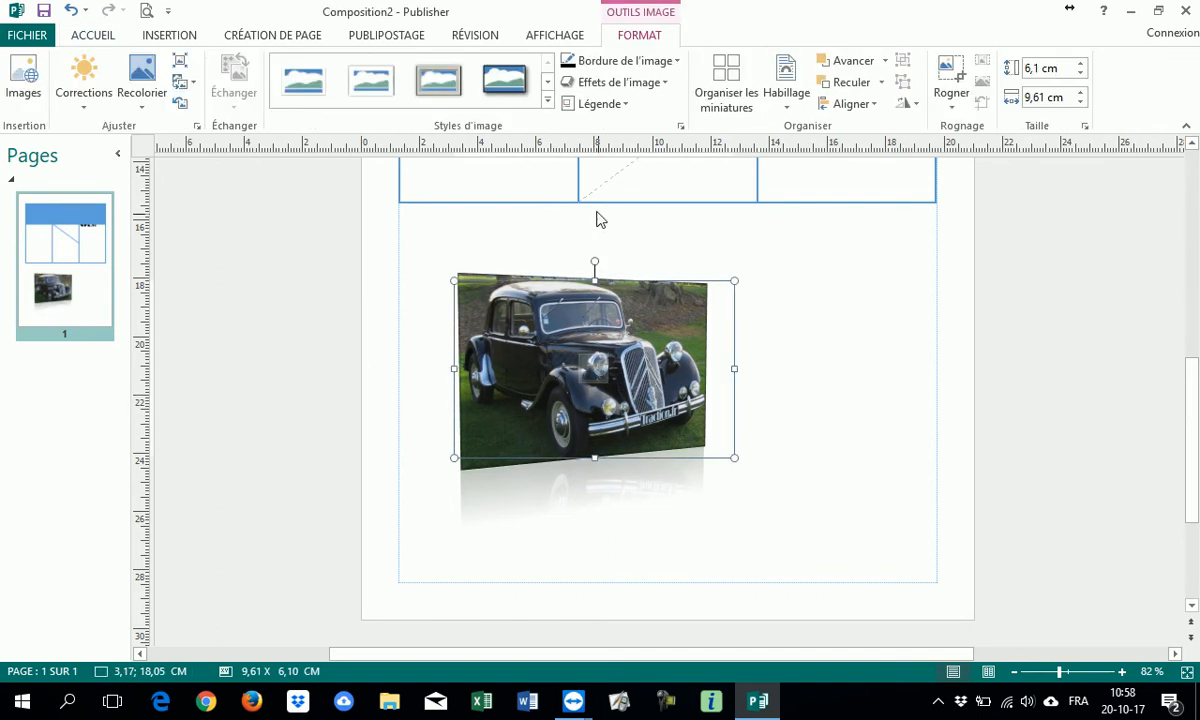
click(672, 63)
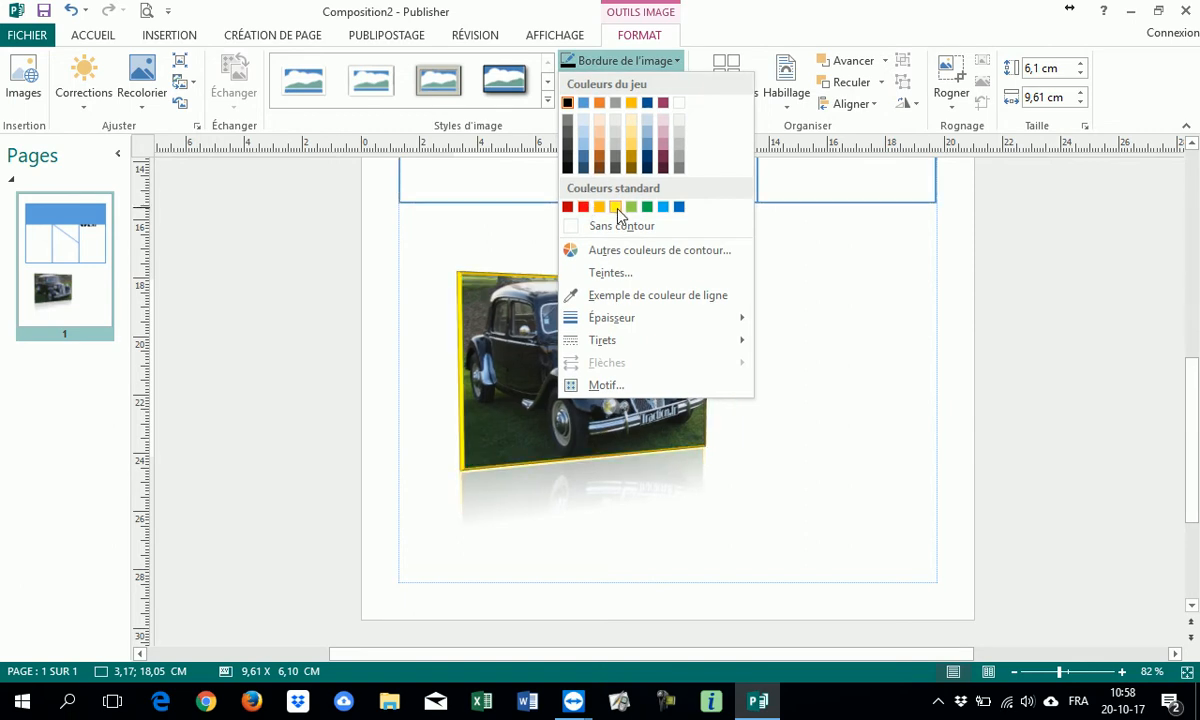
click(616, 207)
click(662, 84)
mouse_move(656, 116)
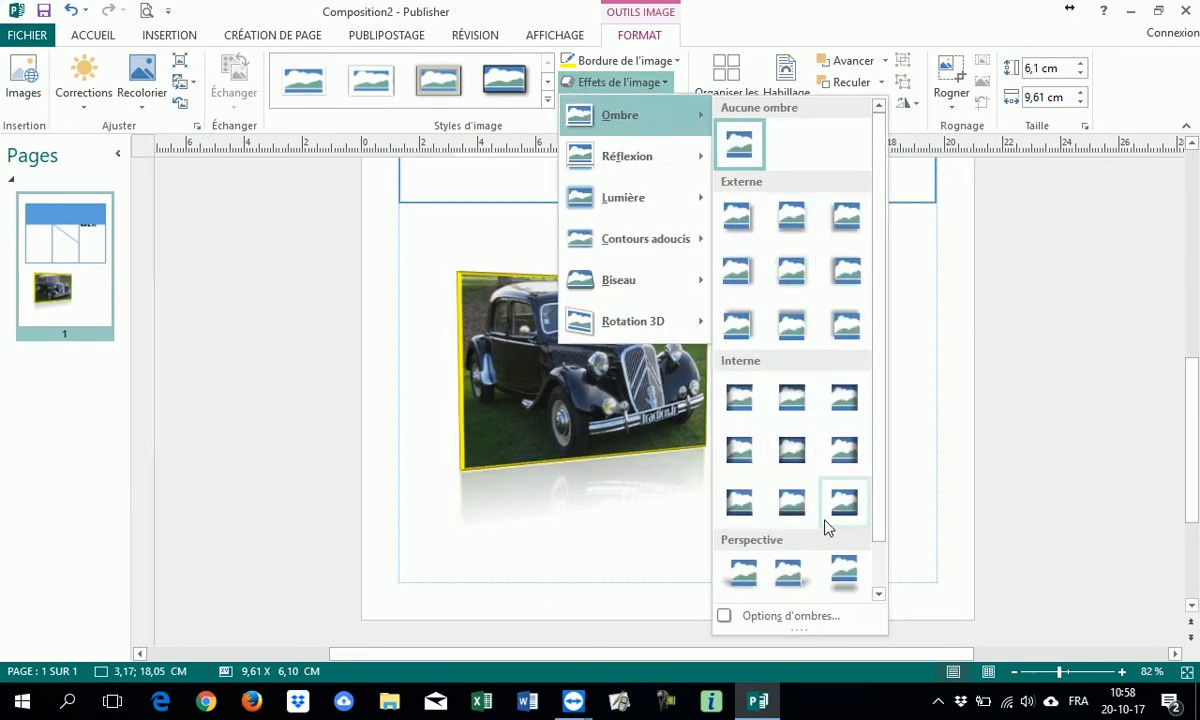
mouse_move(665, 292)
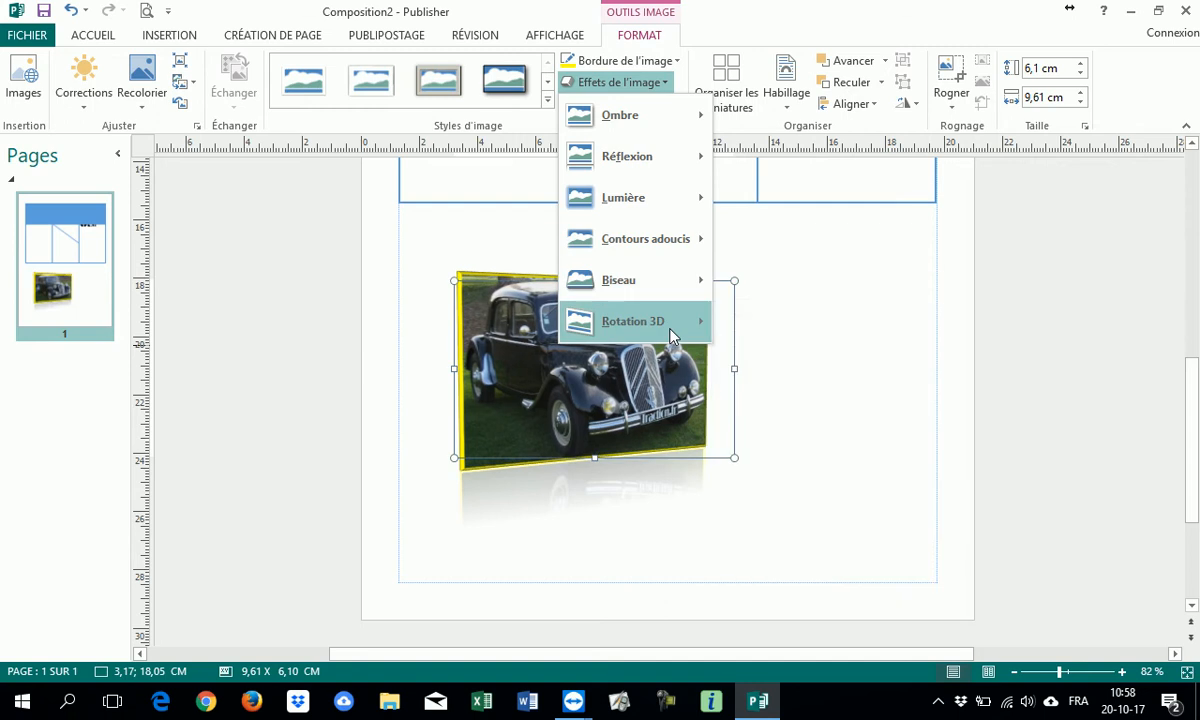
mouse_move(627, 310)
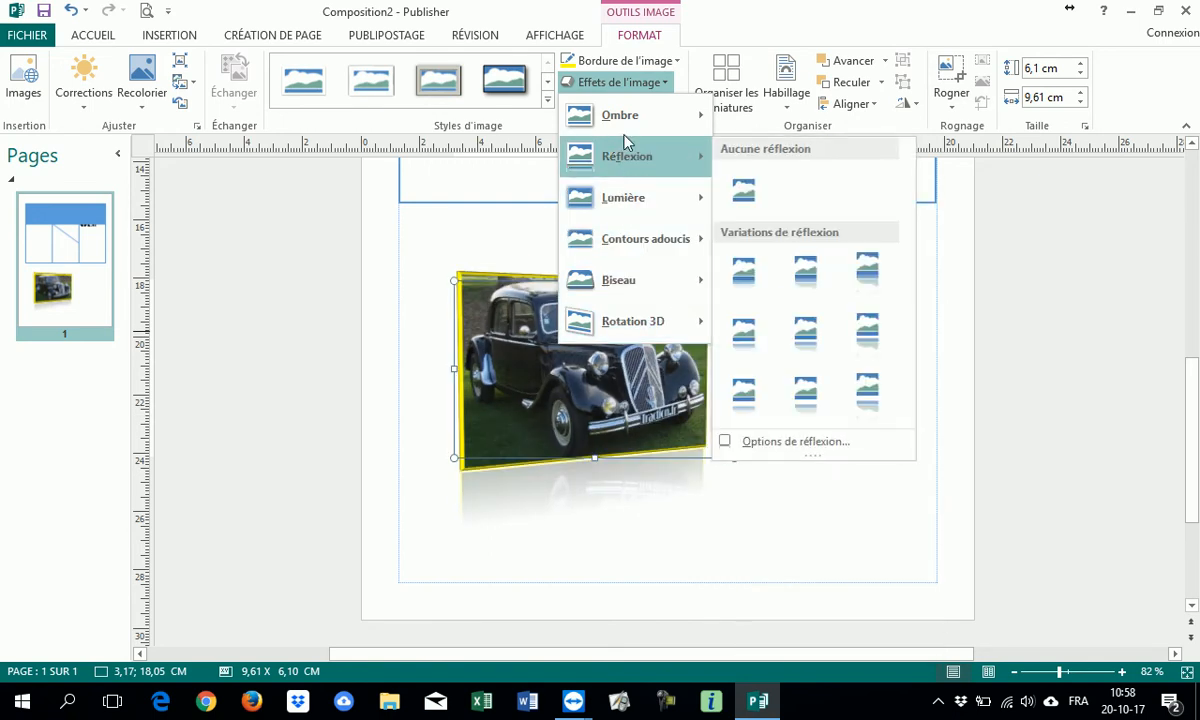
click(933, 290)
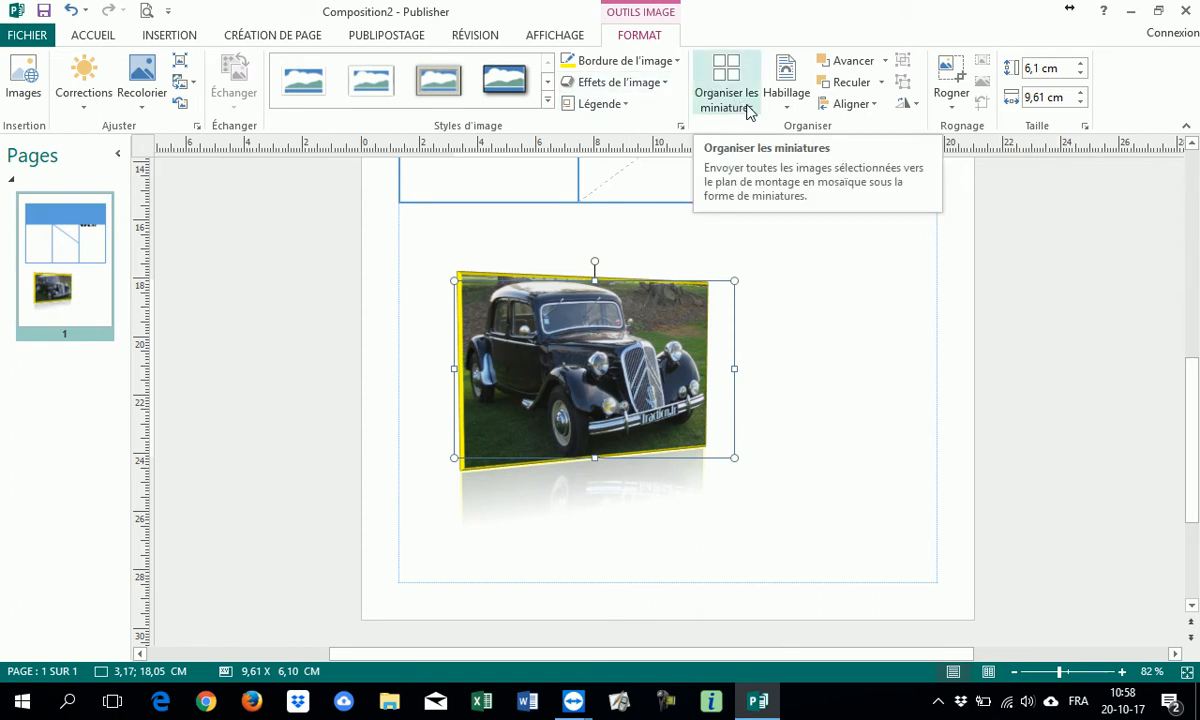
Step: Start inserting more online pictures and search Bing images for "voiture"
scroll(804, 300, down, 2)
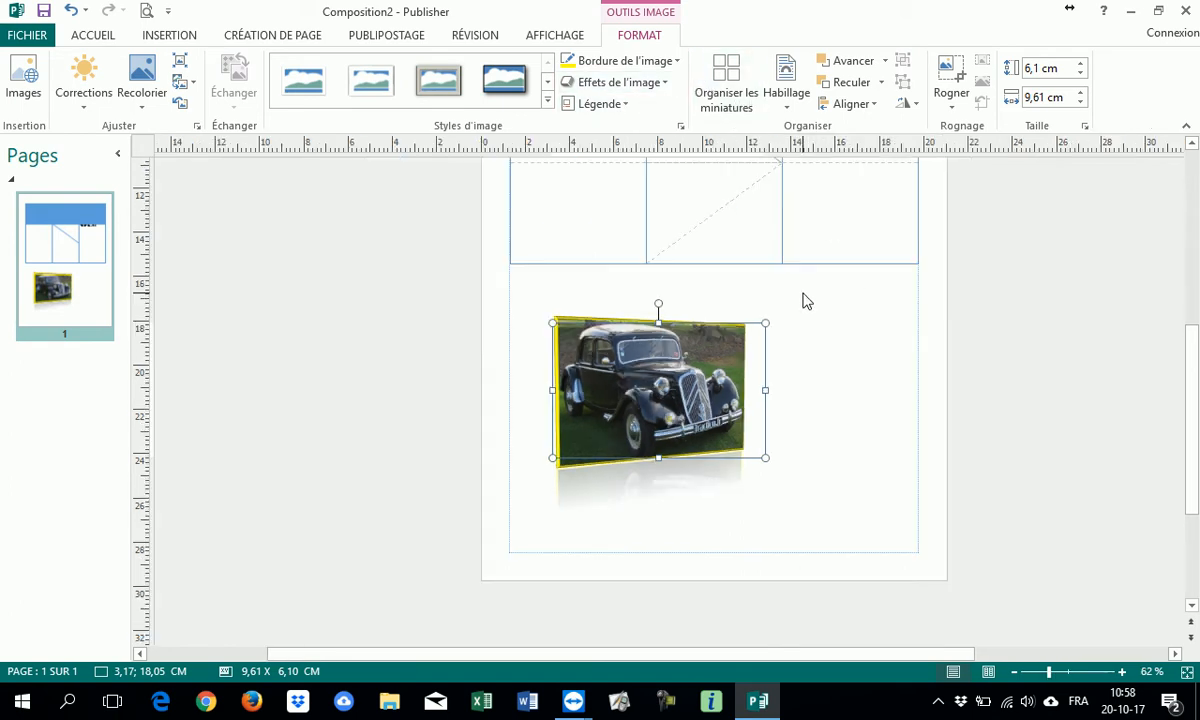
scroll(806, 300, down, 2)
drag(729, 654, 780, 654)
scroll(768, 544, up, 1)
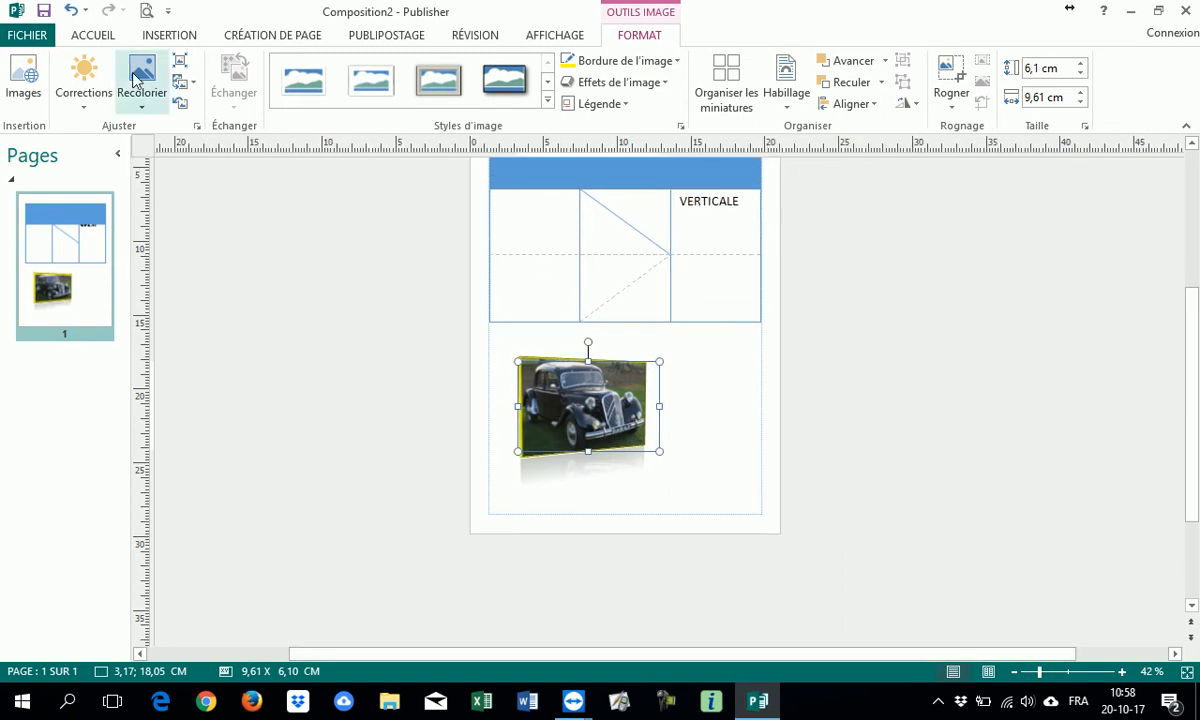
click(30, 92)
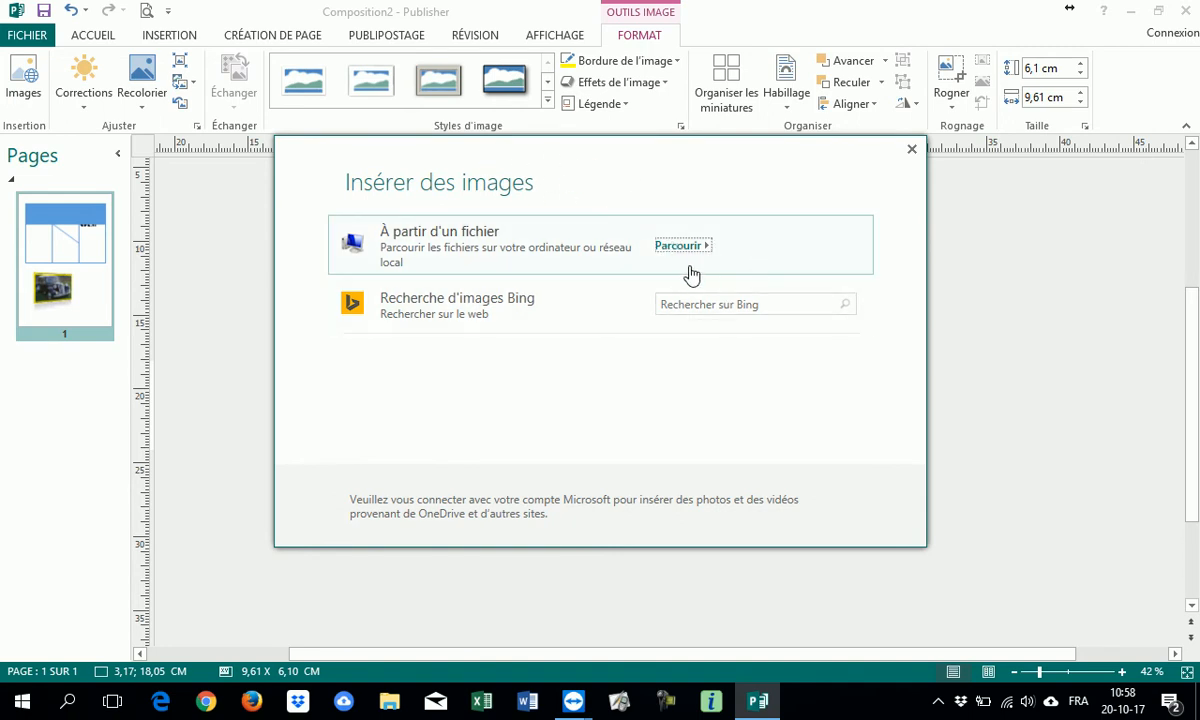
click(728, 305)
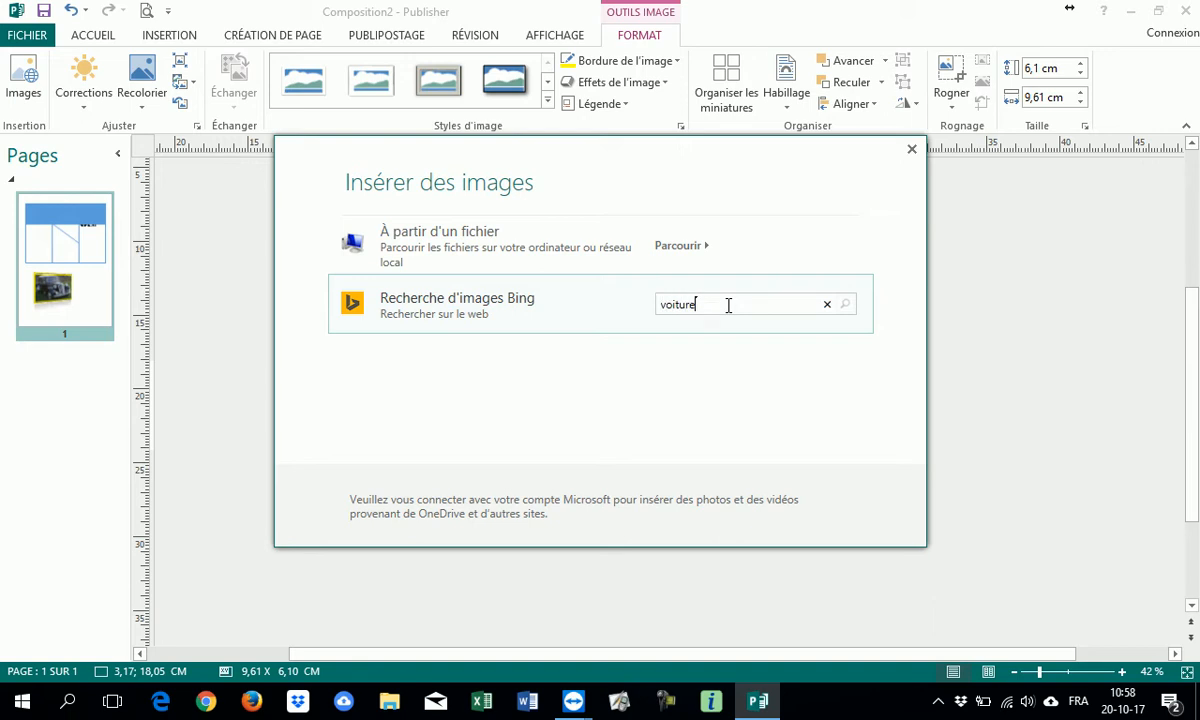
click(847, 307)
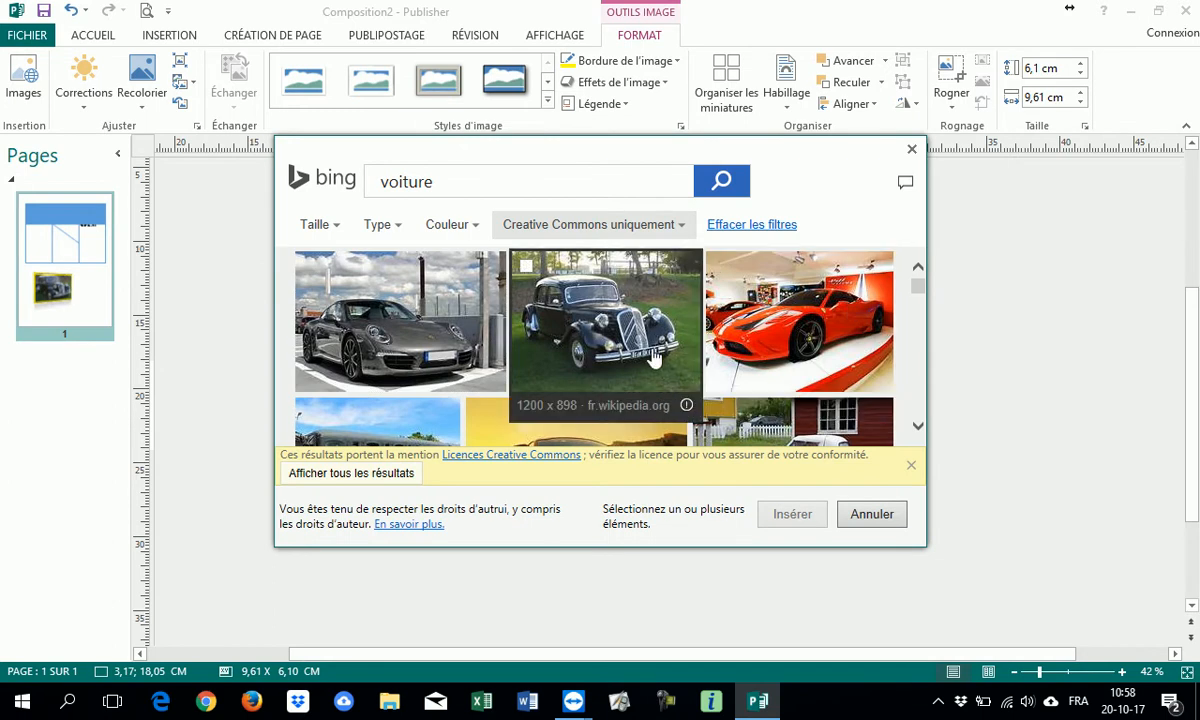
Step: Insert four more car pictures from the results: the red sports car, the grey Porsche, the sunset sports car and the red vintage car
click(778, 343)
click(405, 330)
click(576, 420)
click(770, 428)
click(792, 514)
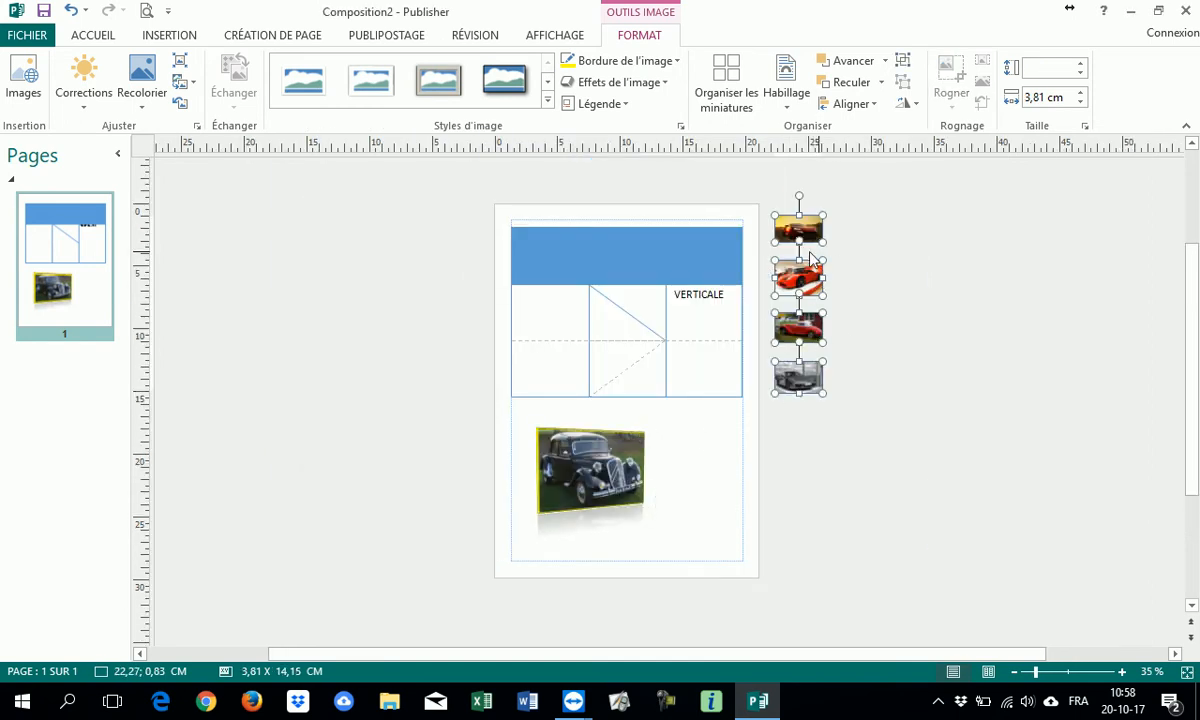
Step: Move the four new car pictures together onto the page, in a column to the right of the black car, and deselect them
scroll(815, 365, up, 1)
scroll(775, 316, down, 2)
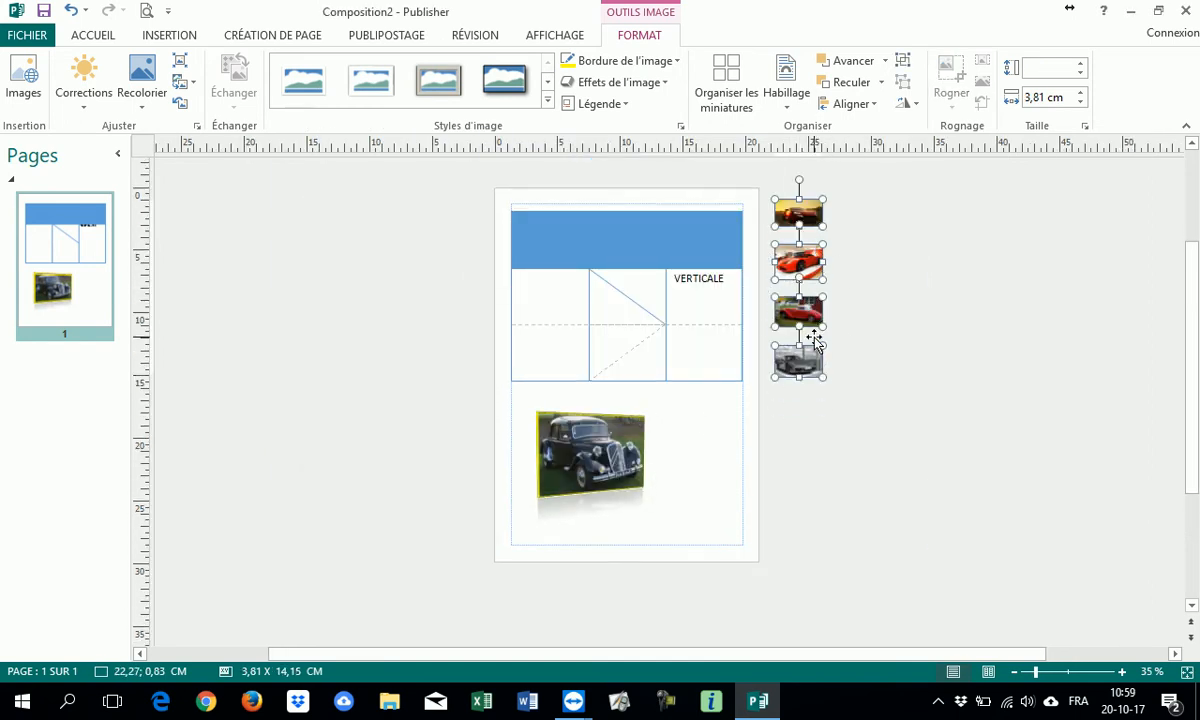
drag(785, 363, 682, 515)
click(738, 493)
Step: Enlarge the red vintage car picture towards the black car, and the sunset sports car picture to about 6,88 x 3,87 cm
click(685, 463)
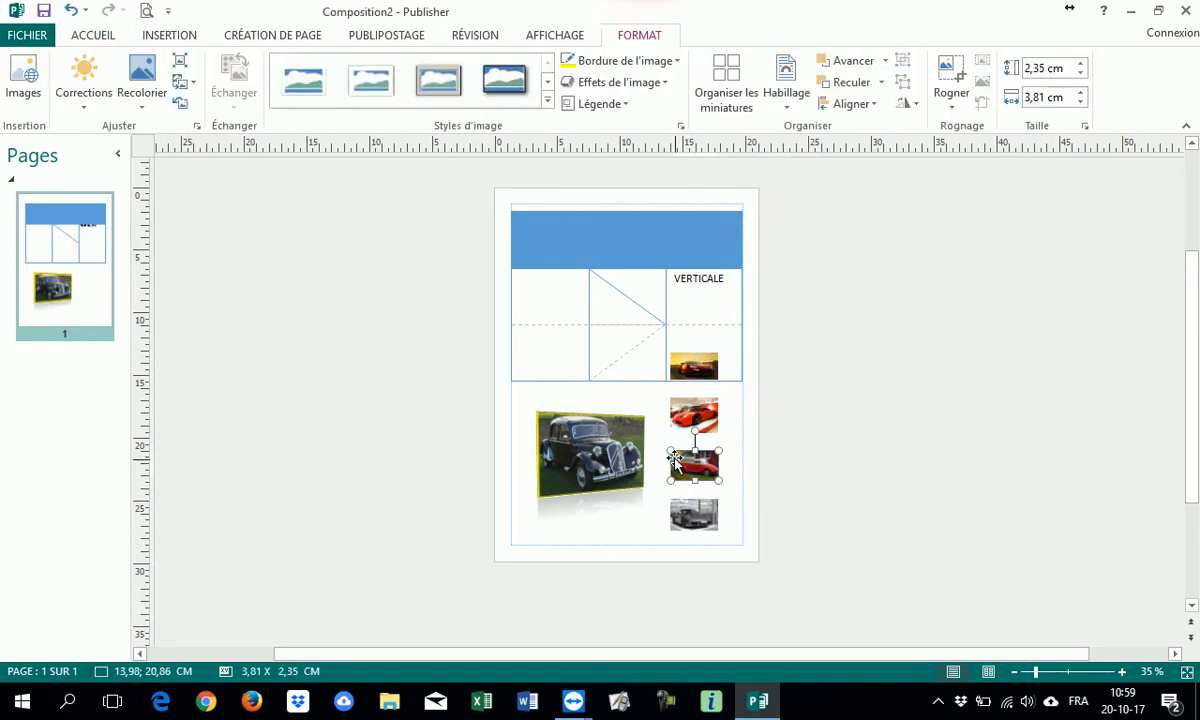
drag(671, 450, 617, 418)
click(680, 365)
drag(670, 352, 559, 364)
Step: Shift the red sports car picture up to the table's lower right corner and enlarge the grey Porsche picture to about 7,84 x 5,23 cm
drag(688, 420, 710, 404)
click(665, 515)
drag(663, 515, 721, 564)
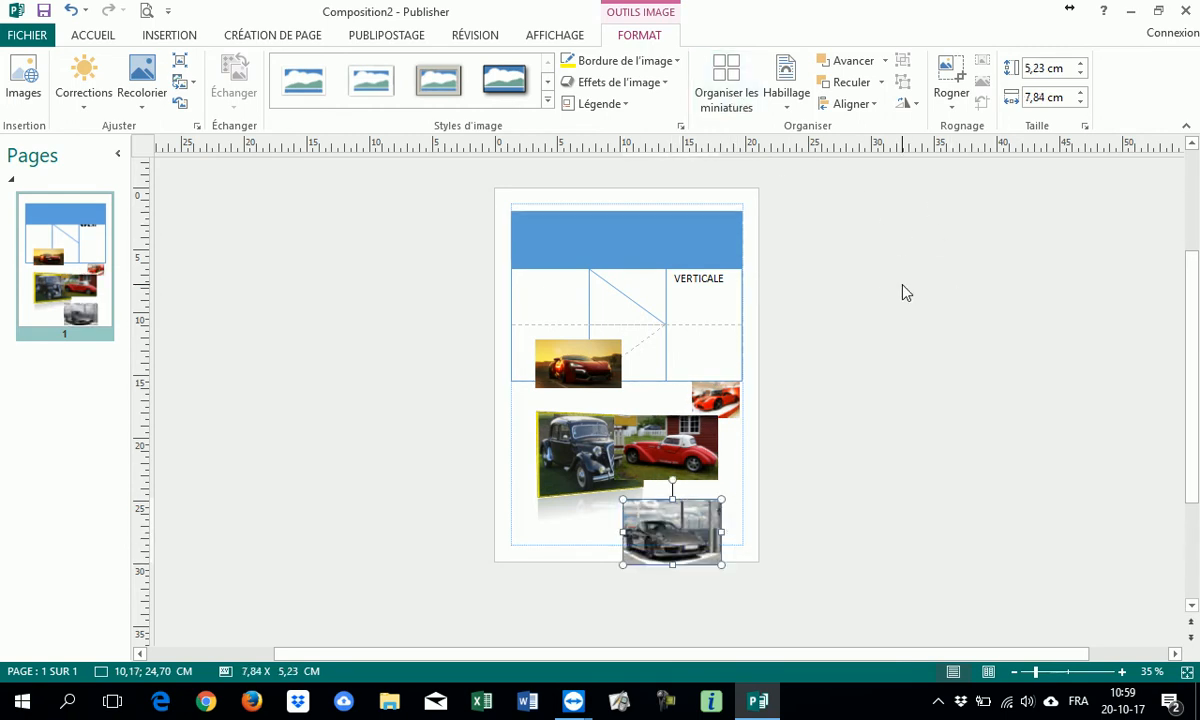
Step: Send the grey Porsche picture, followed by the four other car pictures together, off the page as thumbnails in the scratch area
click(718, 94)
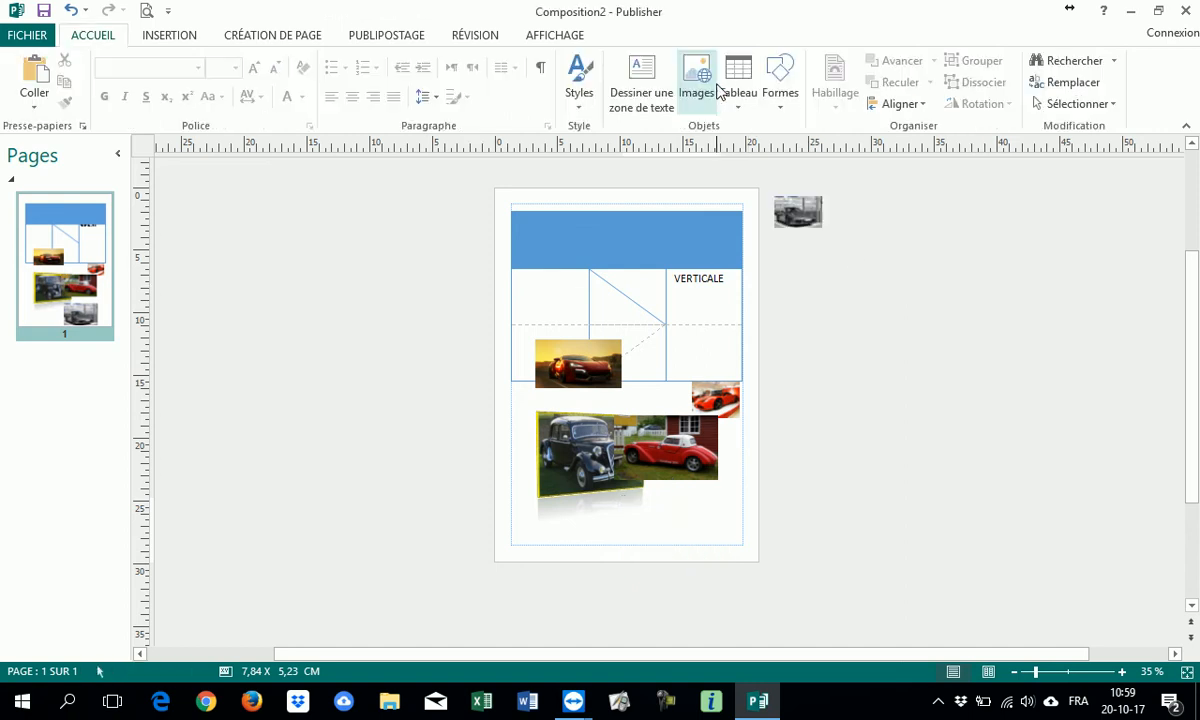
click(592, 372)
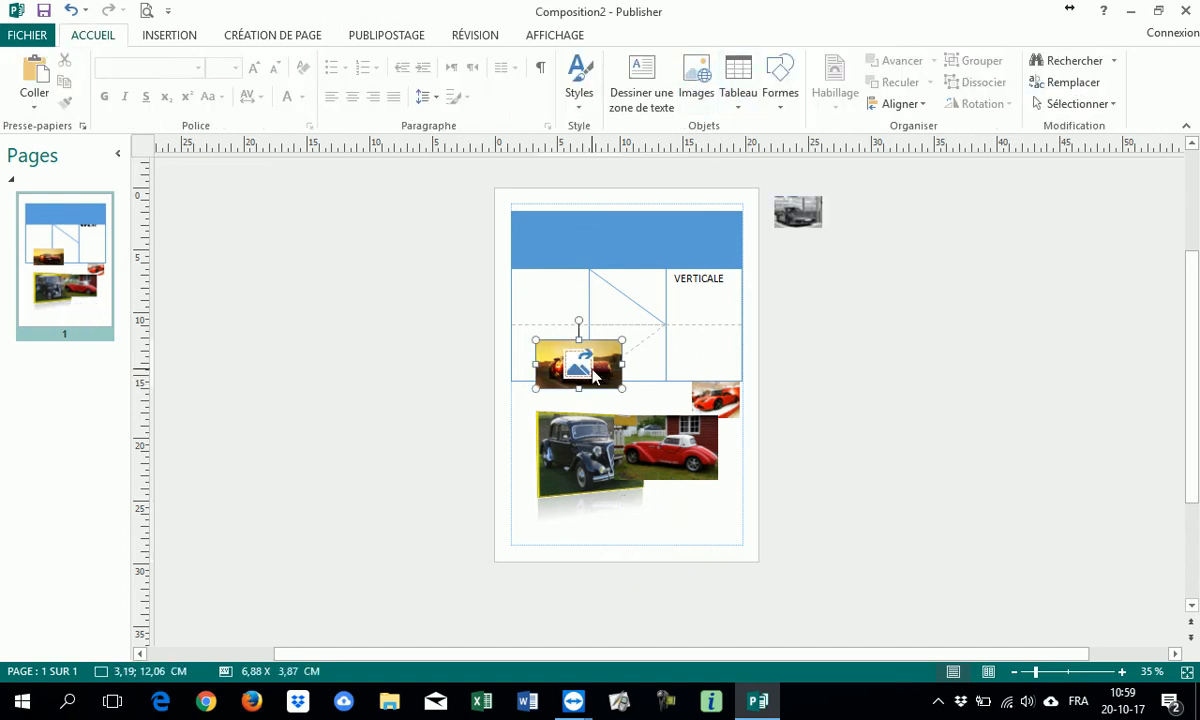
ctrl+click(716, 408)
ctrl+click(641, 434)
ctrl+click(592, 455)
click(722, 90)
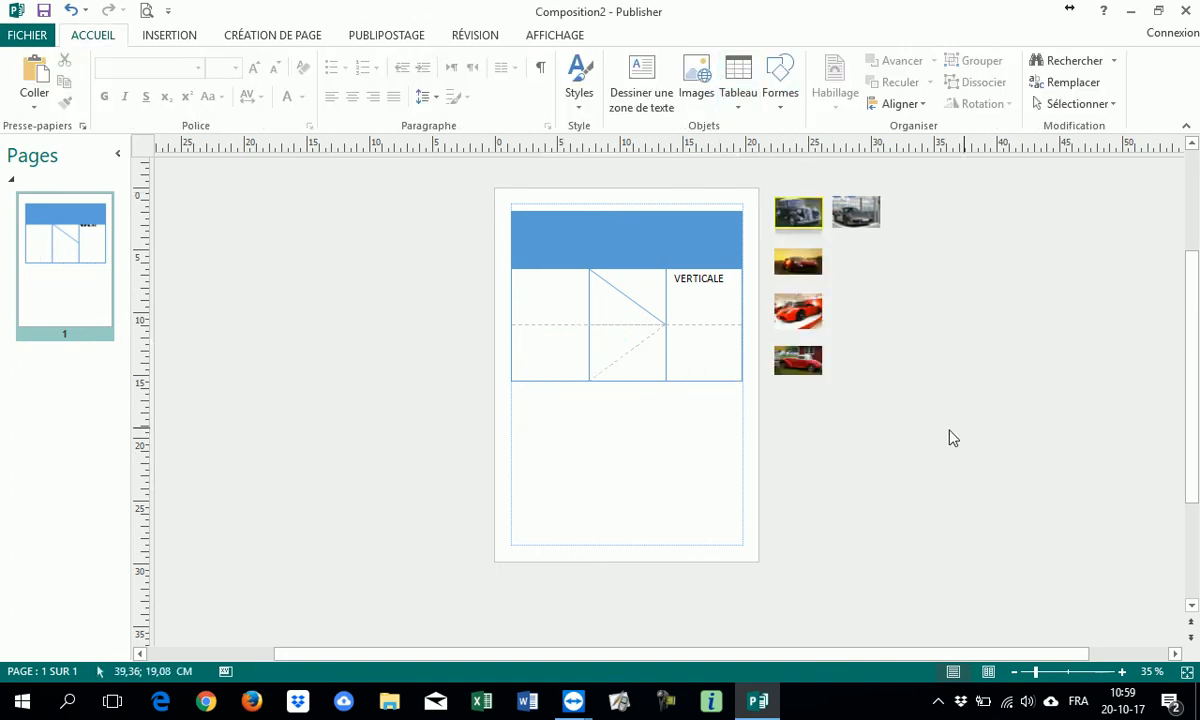
Step: Place the black car thumbnail below the table at about 1,80; 17,80 cm and enlarge it to roughly half the page width
click(798, 213)
drag(798, 213, 543, 426)
scroll(597, 468, up, 2)
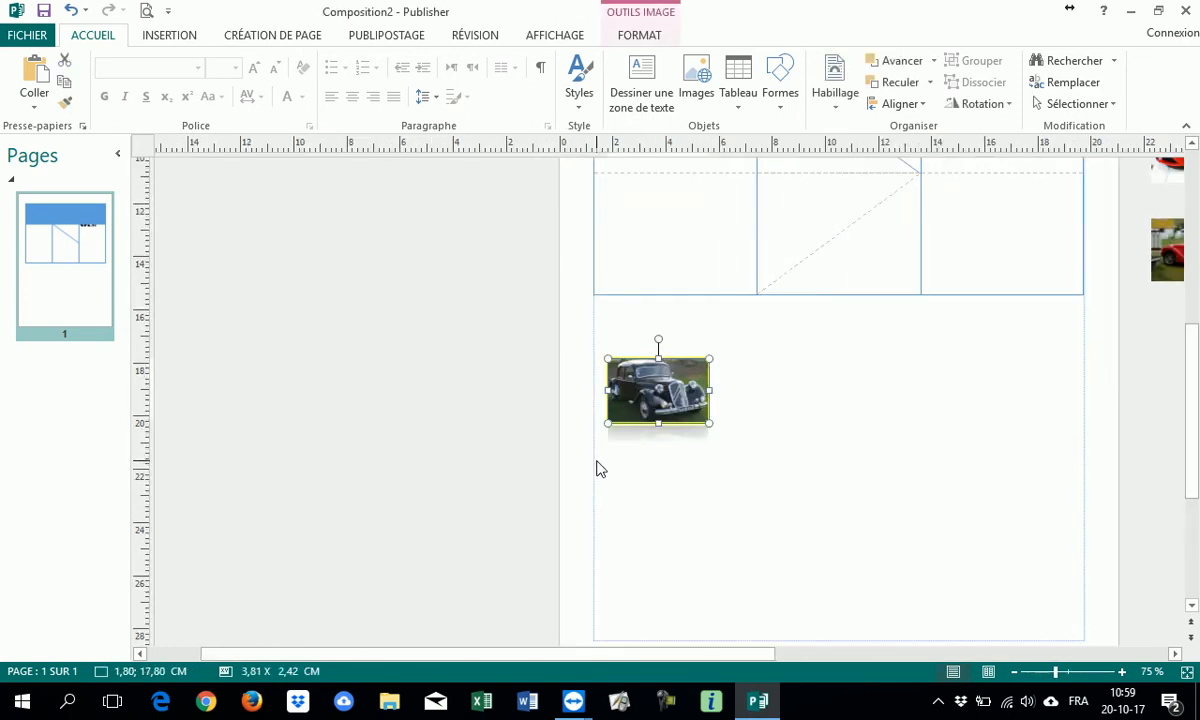
scroll(731, 515, down, 2)
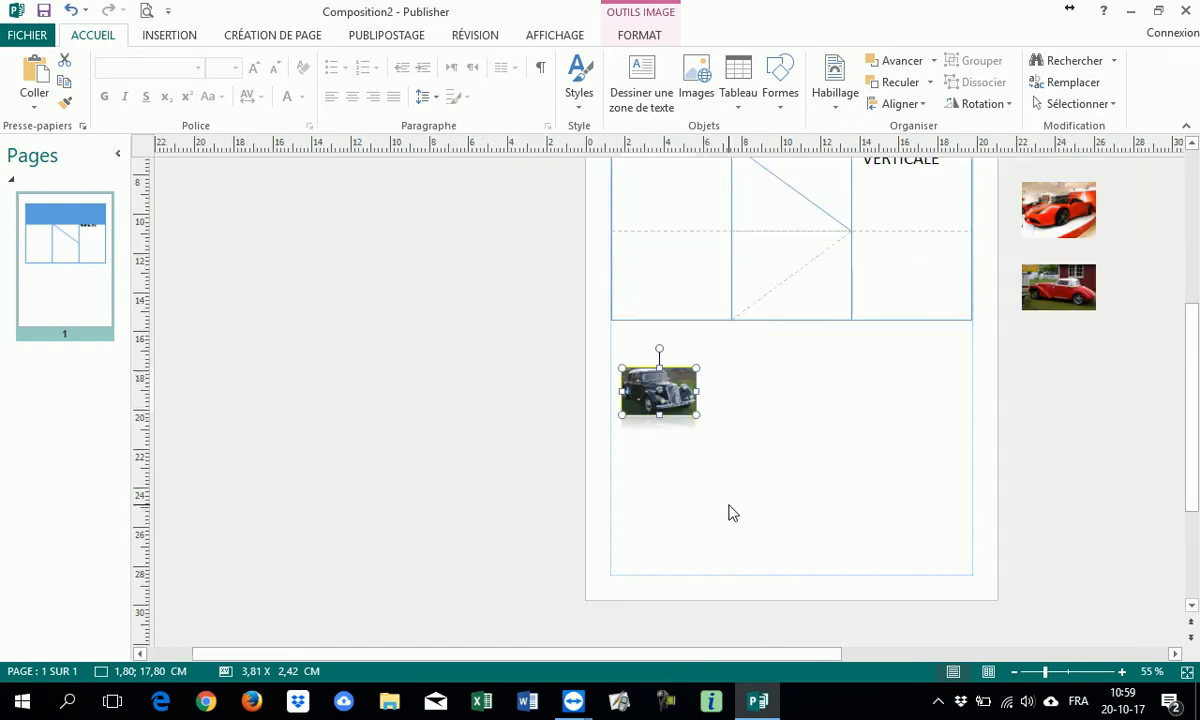
drag(742, 655, 848, 654)
scroll(800, 540, up, 1)
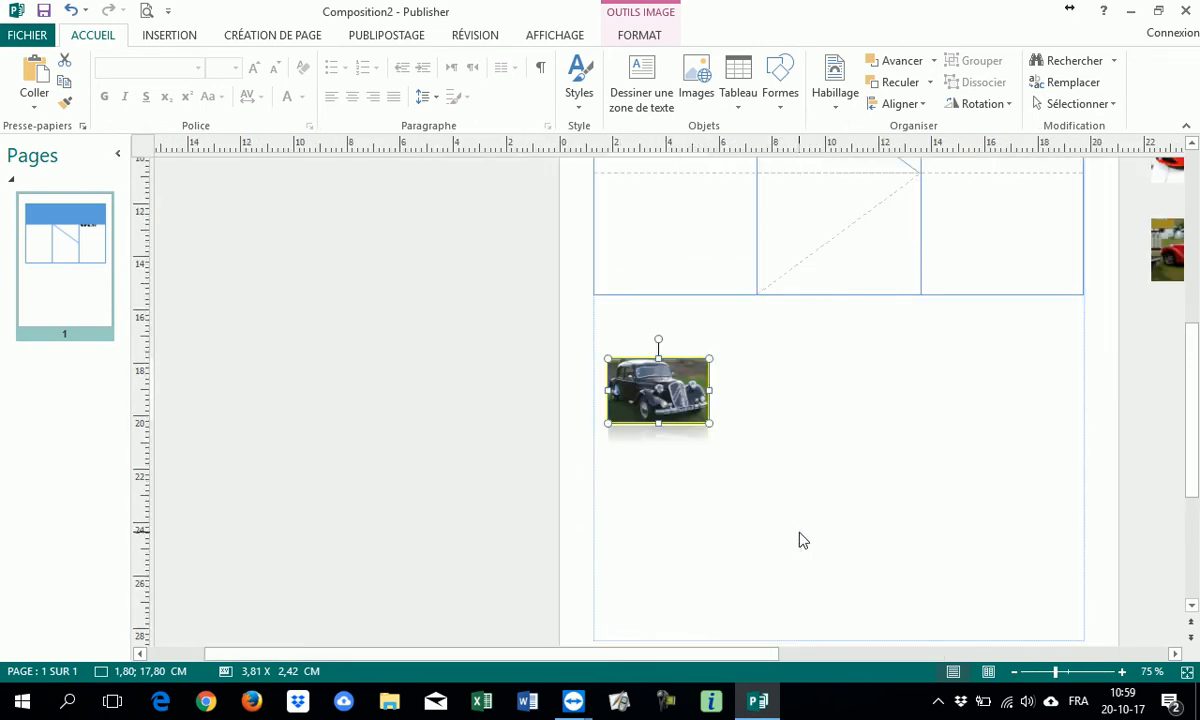
scroll(800, 540, down, 1)
scroll(800, 540, down, 1)
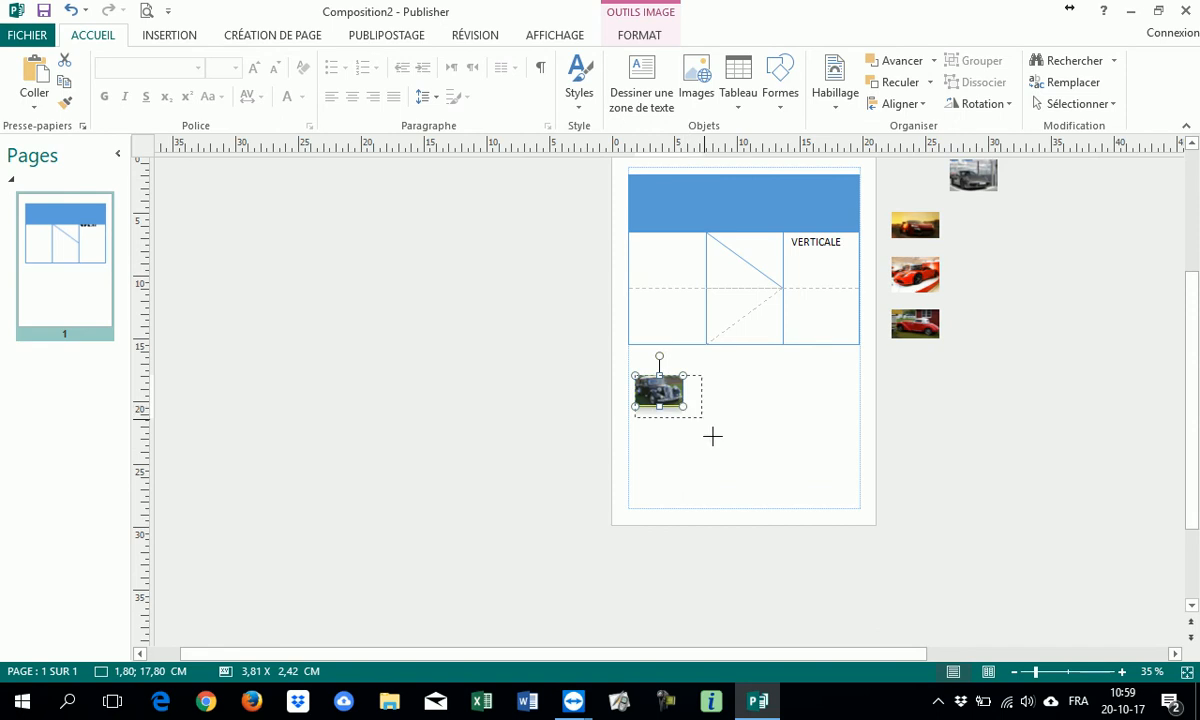
drag(694, 423, 760, 450)
Step: Place the red vintage car at the page's lower right, overlapping the black car, at about 8,33; 20,61 cm, enlarged to about 12,17 x 7,50 cm
click(919, 334)
drag(907, 335, 742, 439)
drag(796, 475, 879, 509)
mouse_move(829, 457)
mouse_down()
mouse_move(809, 444)
mouse_move(823, 452)
mouse_up()
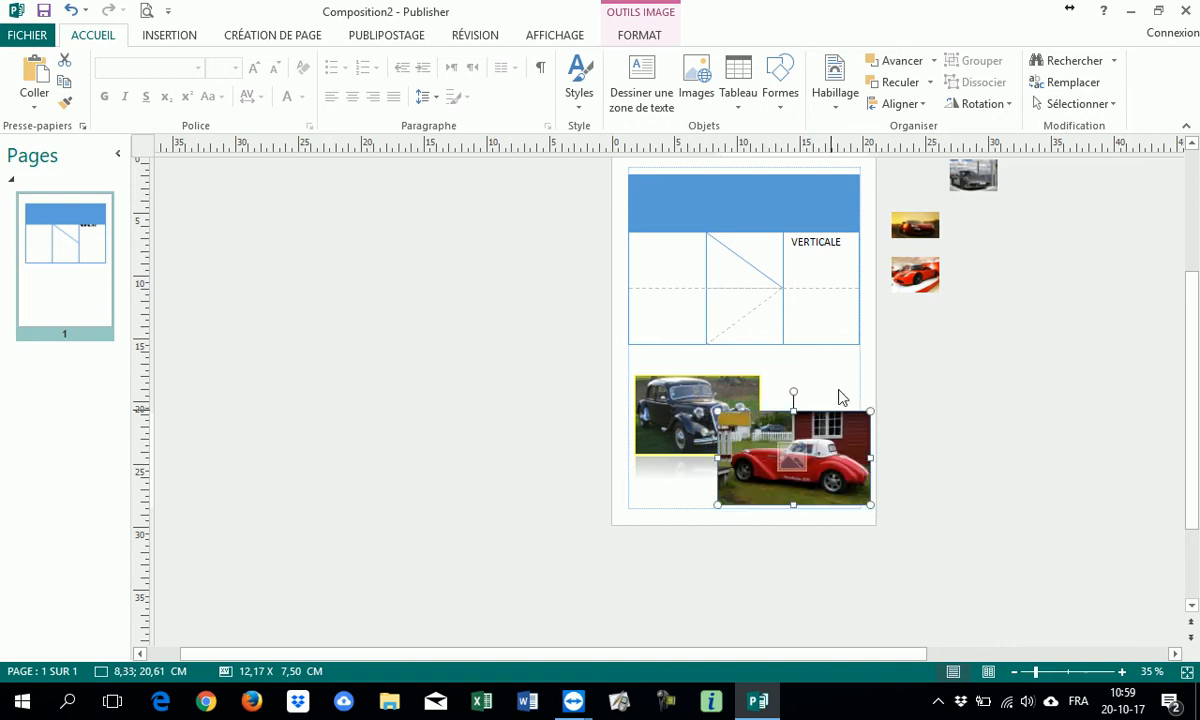
Step: Send the red vintage car picture one level back behind the black car, and bring it forward again
click(906, 86)
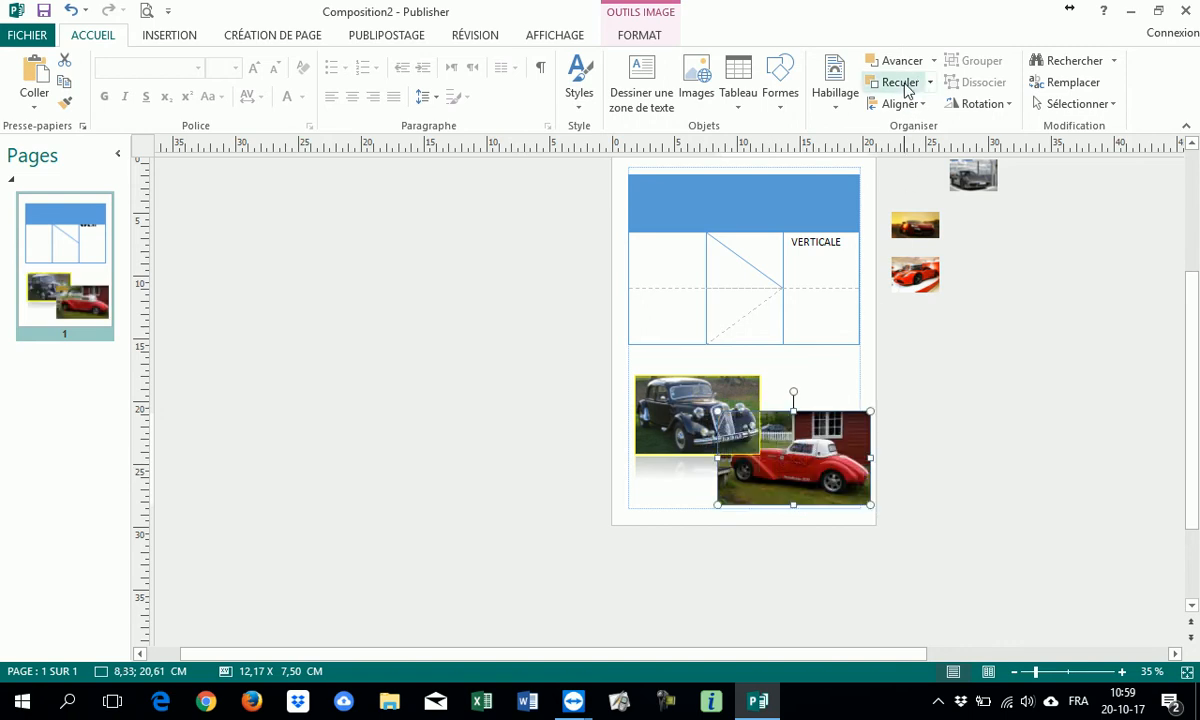
click(904, 62)
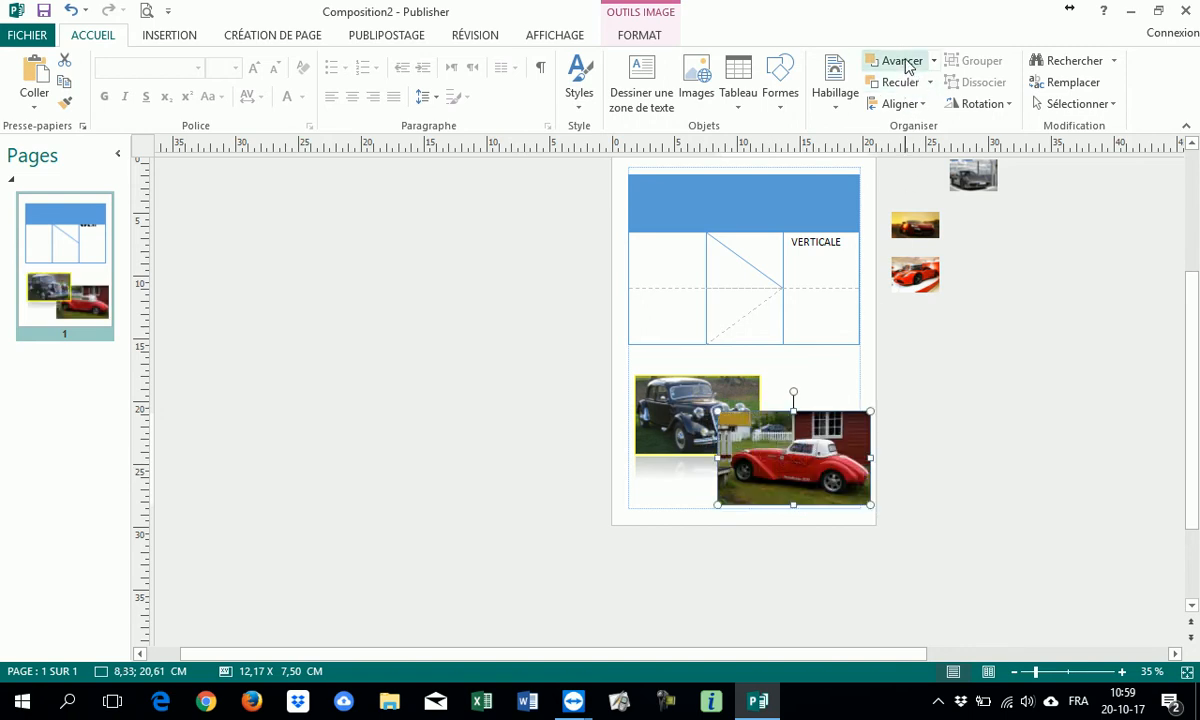
Step: Place the red sports car thumbnail on the page, send it behind both vintage cars, and position it at about 10,19; 16,45 cm
click(926, 284)
drag(930, 283, 827, 378)
scroll(857, 429, up, 4)
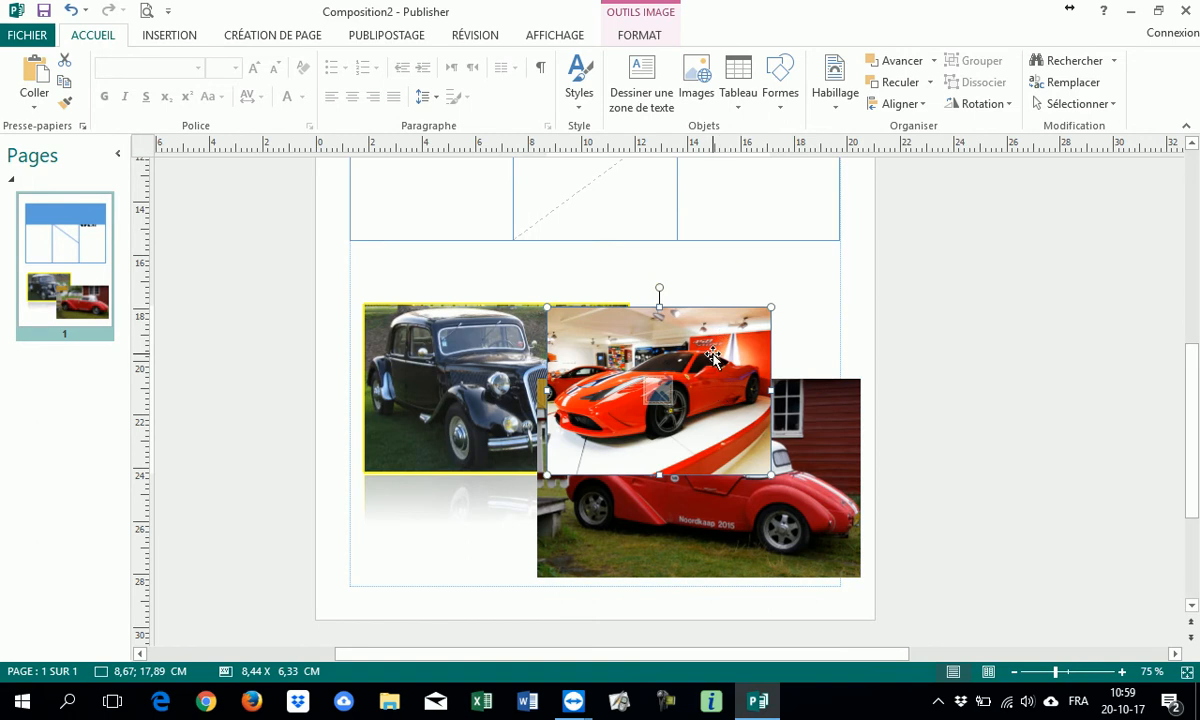
click(931, 83)
click(940, 130)
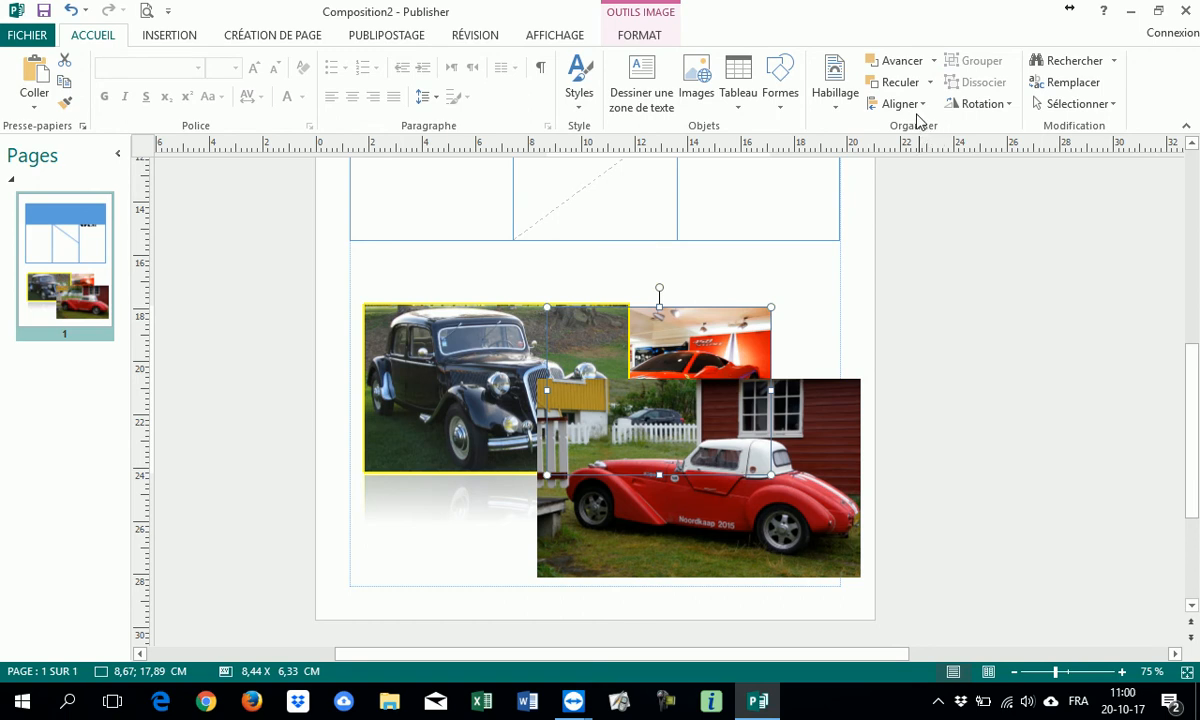
drag(701, 338, 741, 300)
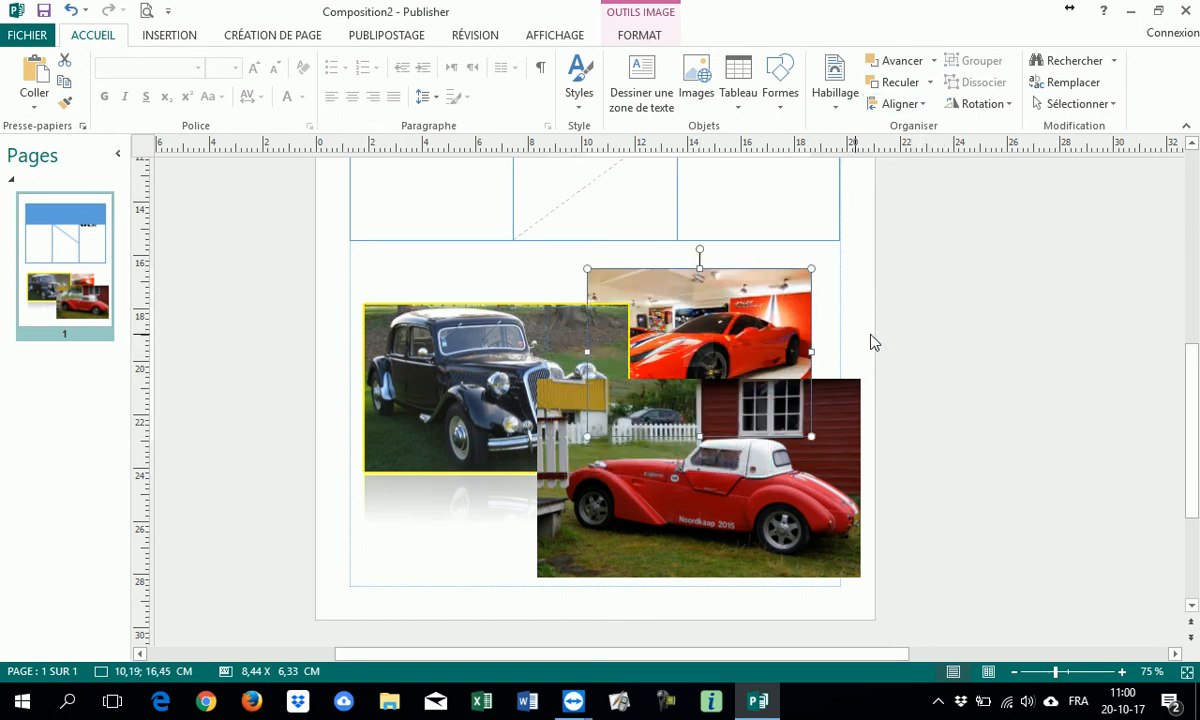
Step: Shrink the red vintage car picture to about 6,66 x 4,11 cm and shift it away from the black car
click(788, 400)
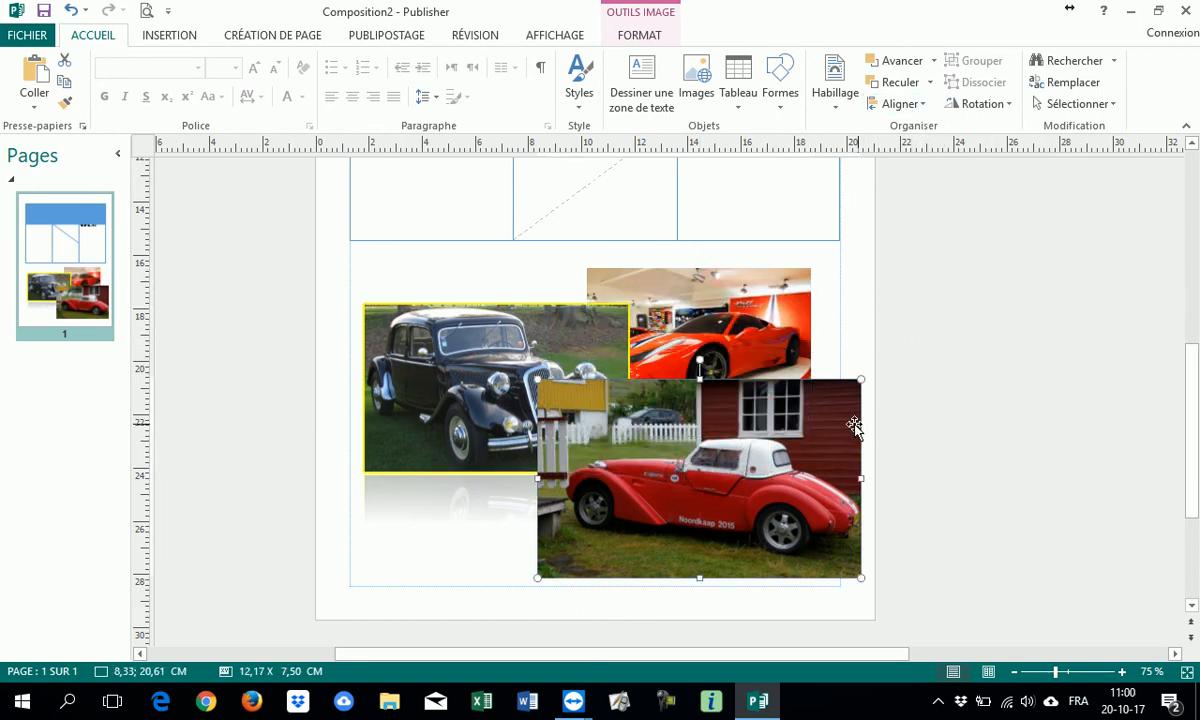
scroll(810, 458, down, 2)
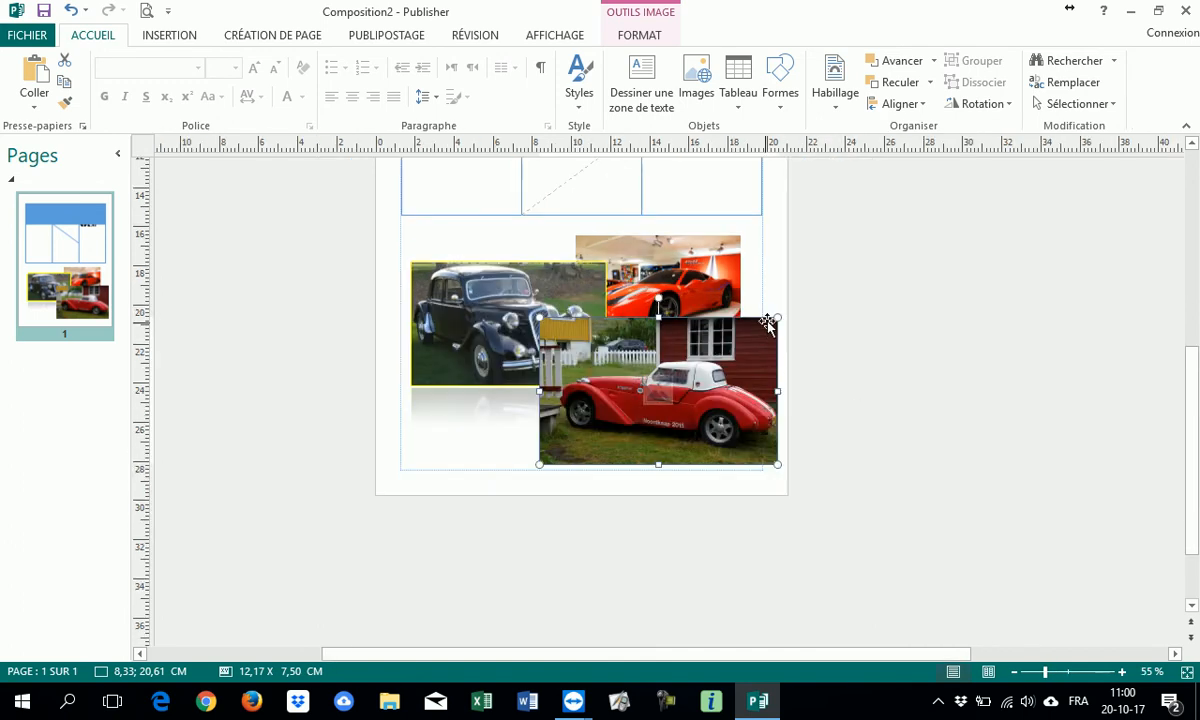
drag(777, 318, 669, 383)
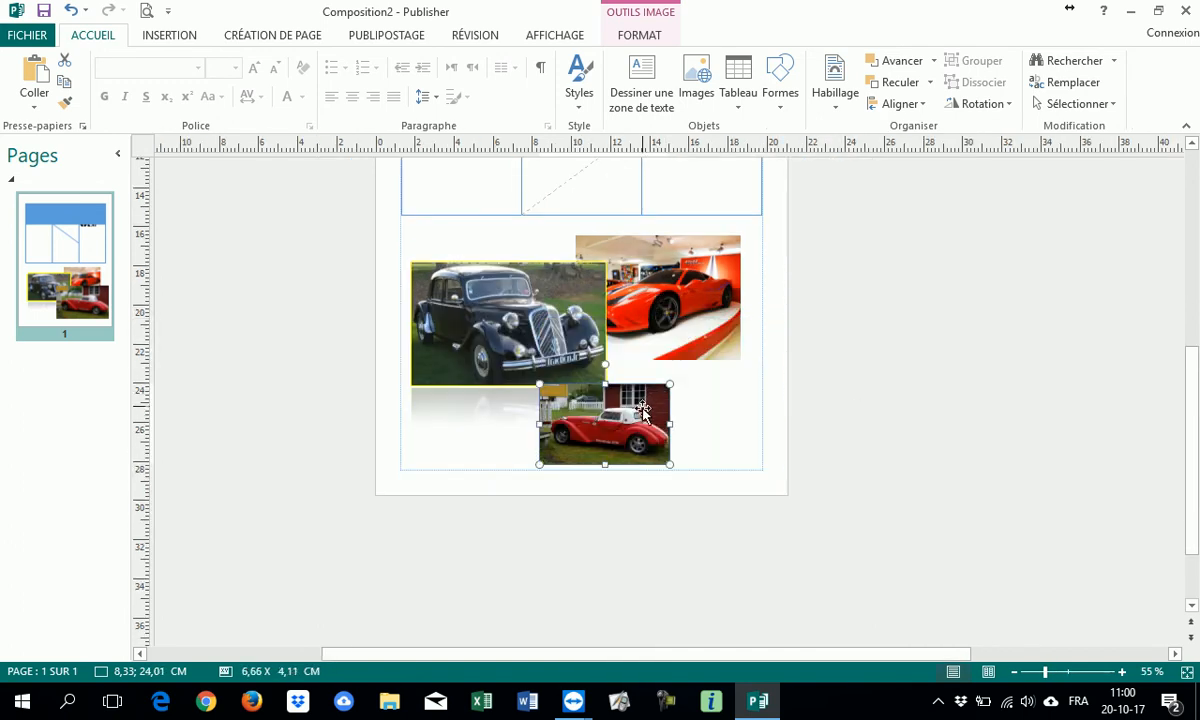
drag(678, 428, 733, 428)
Step: Shrink the red sports car to about 5,02 x 3,77 cm and stack it above the red vintage car, beside the black car
click(662, 330)
drag(578, 358, 642, 310)
drag(730, 285, 712, 310)
drag(744, 470, 722, 398)
click(715, 466)
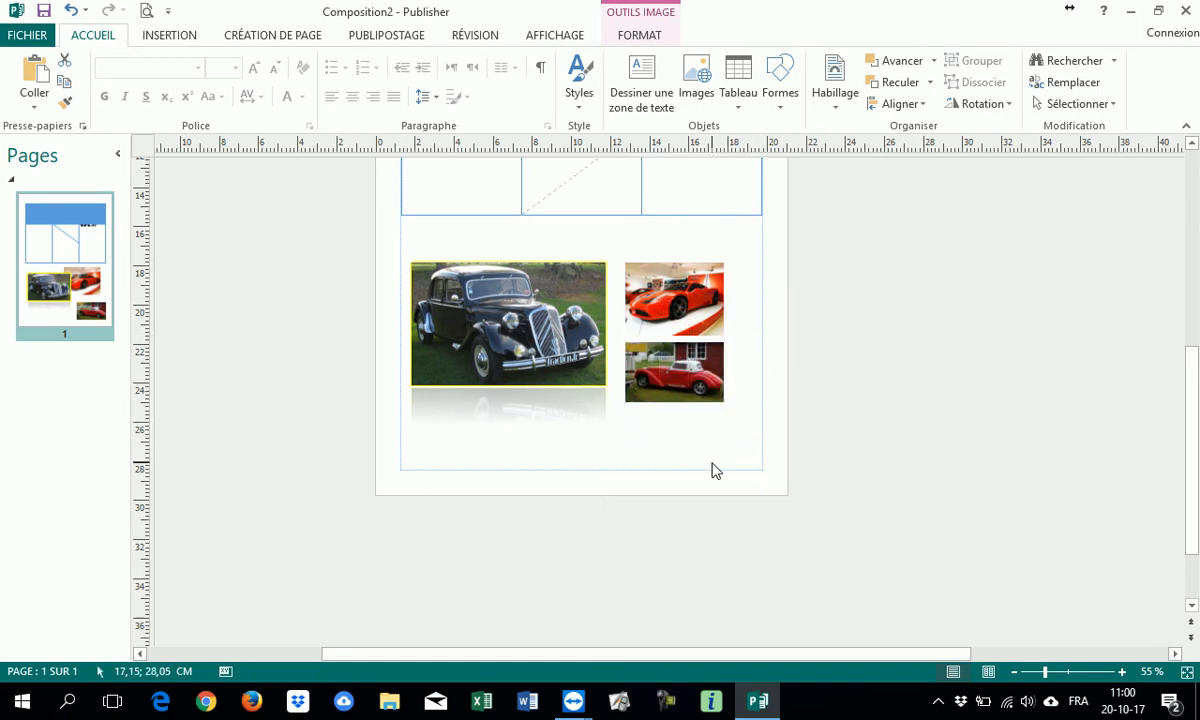
Step: Try selecting the three car pictures together, one by one and with a surrounding selection rectangle
click(679, 305)
shift+click(476, 303)
shift+click(655, 376)
click(758, 390)
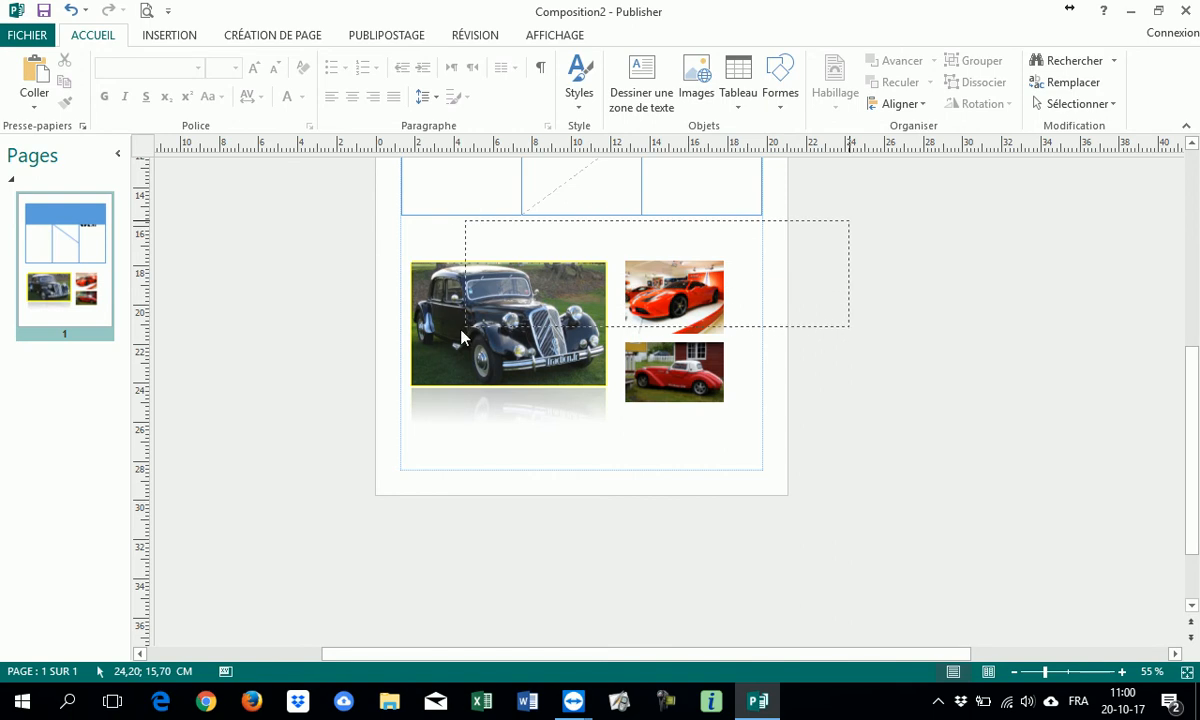
drag(371, 431, 364, 487)
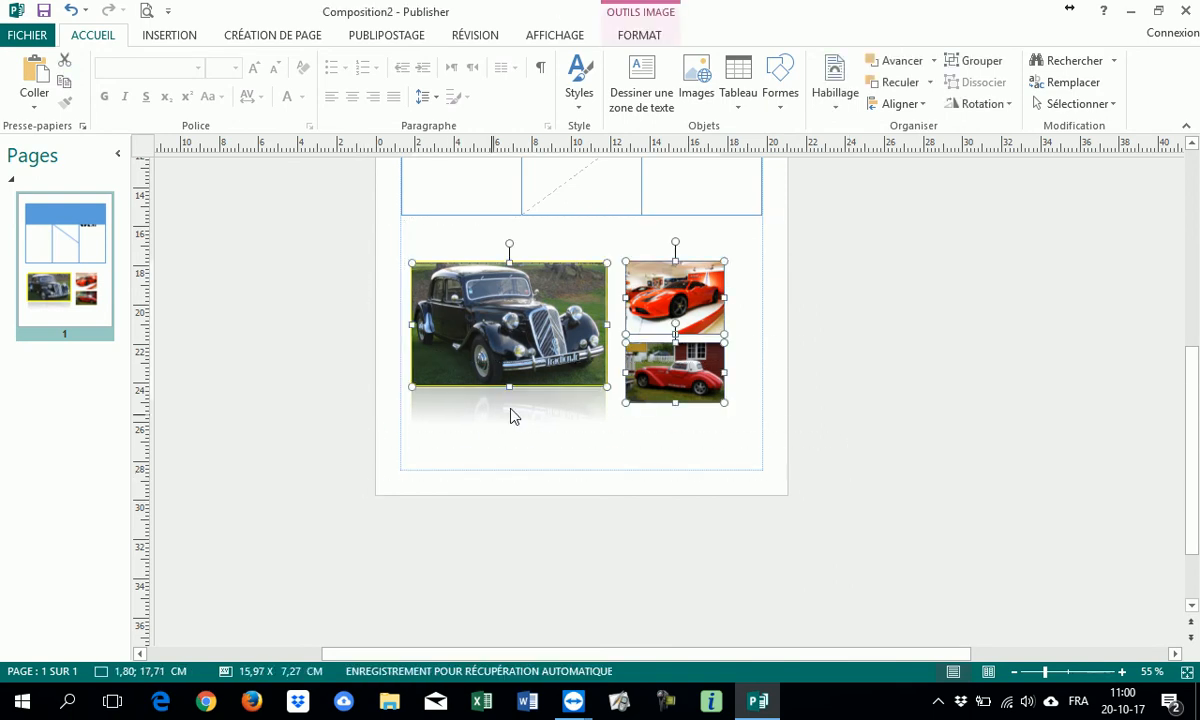
click(846, 388)
Step: Select the black car, red sports car and red vintage car pictures and group them
click(695, 297)
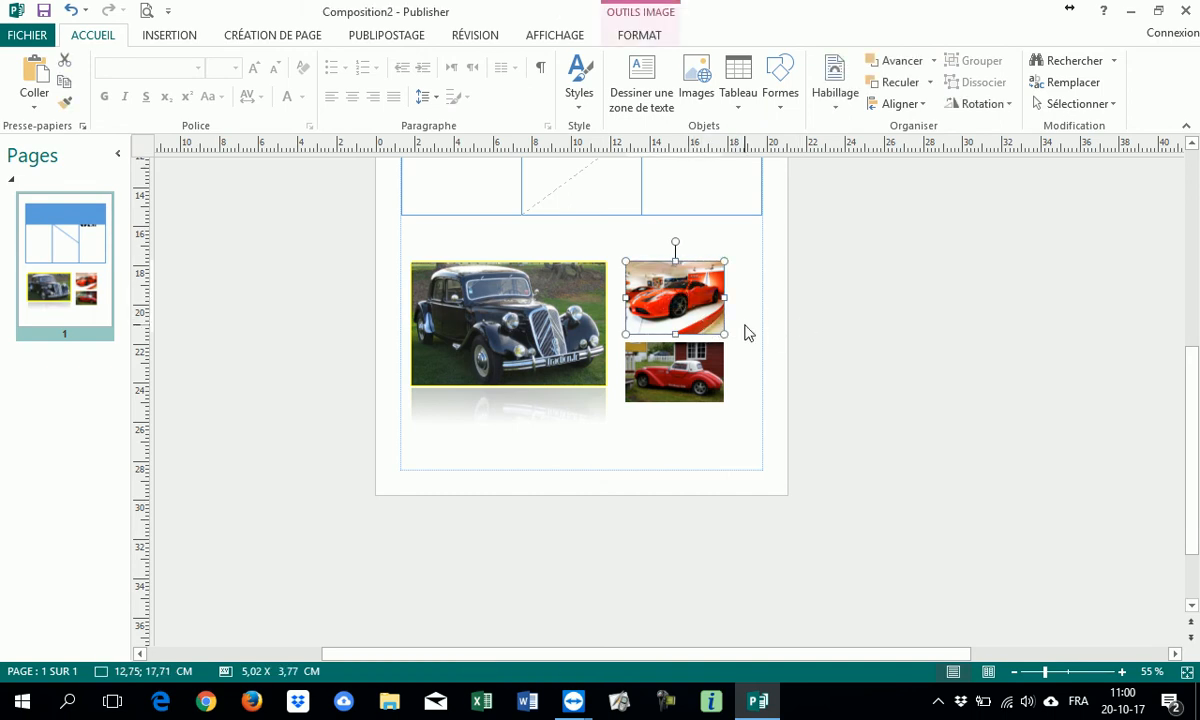
shift+click(517, 302)
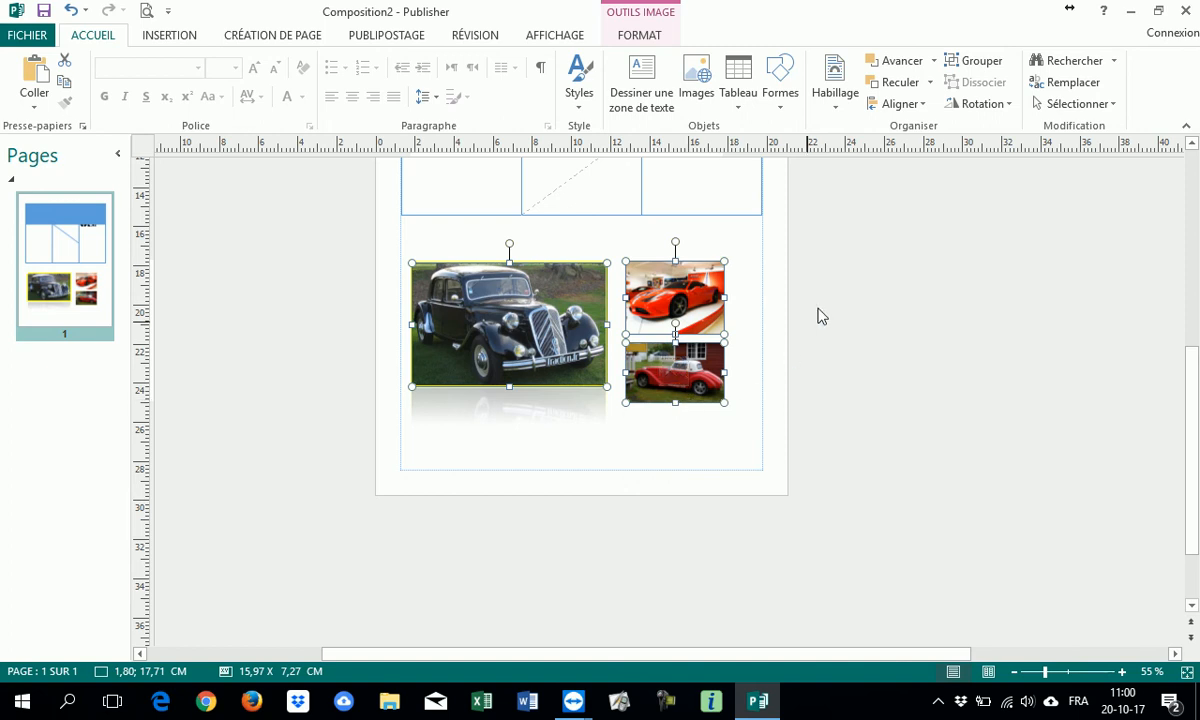
click(966, 70)
Step: Shrink the grouped car pictures to about half their width and move them just below the table at about 1,42; 15,80 cm
drag(683, 321, 726, 390)
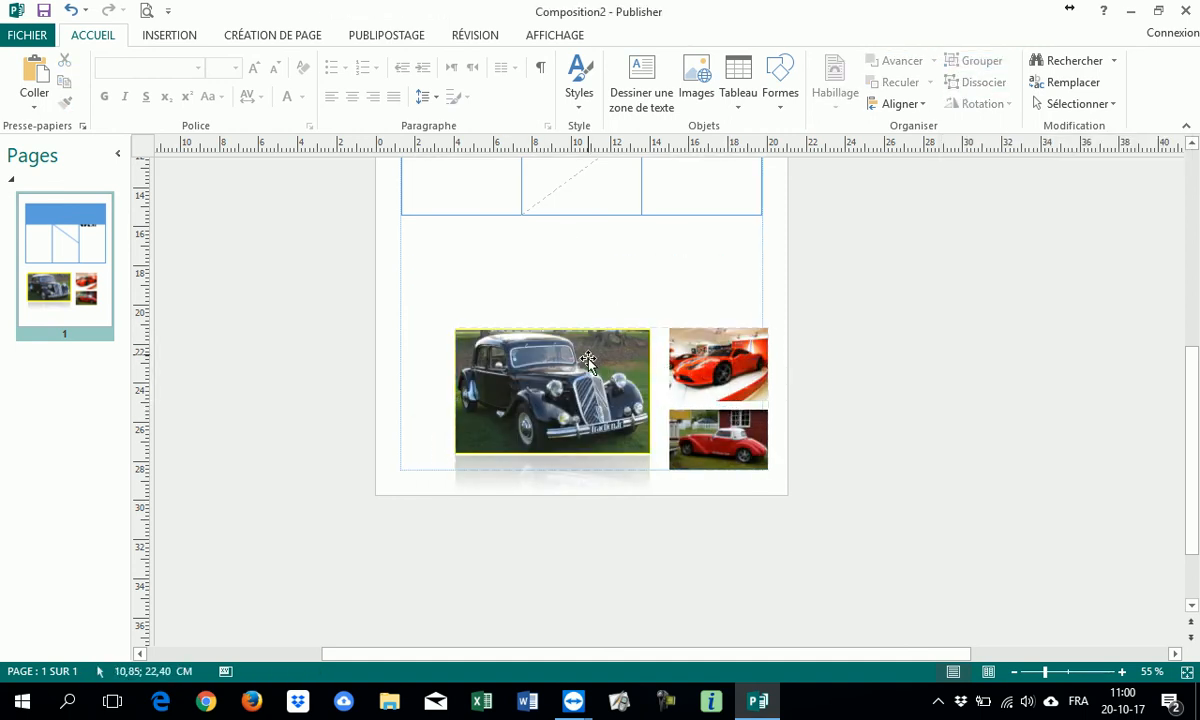
drag(678, 433, 662, 392)
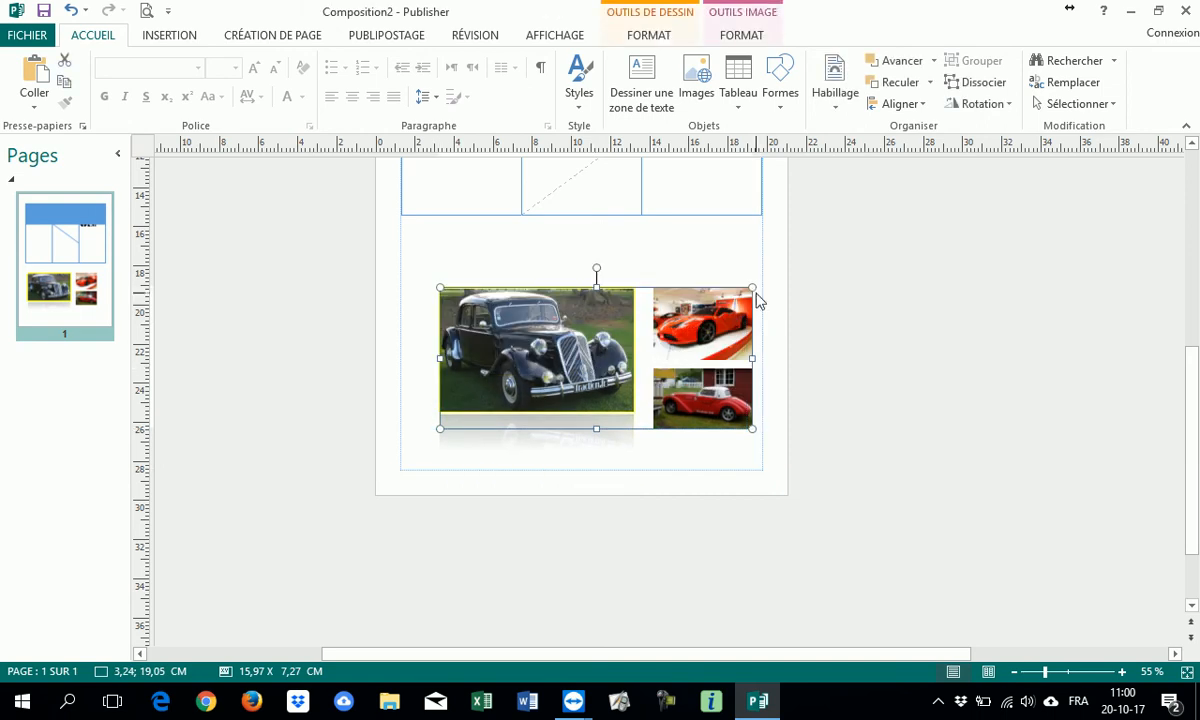
drag(752, 287, 595, 347)
drag(556, 404, 520, 281)
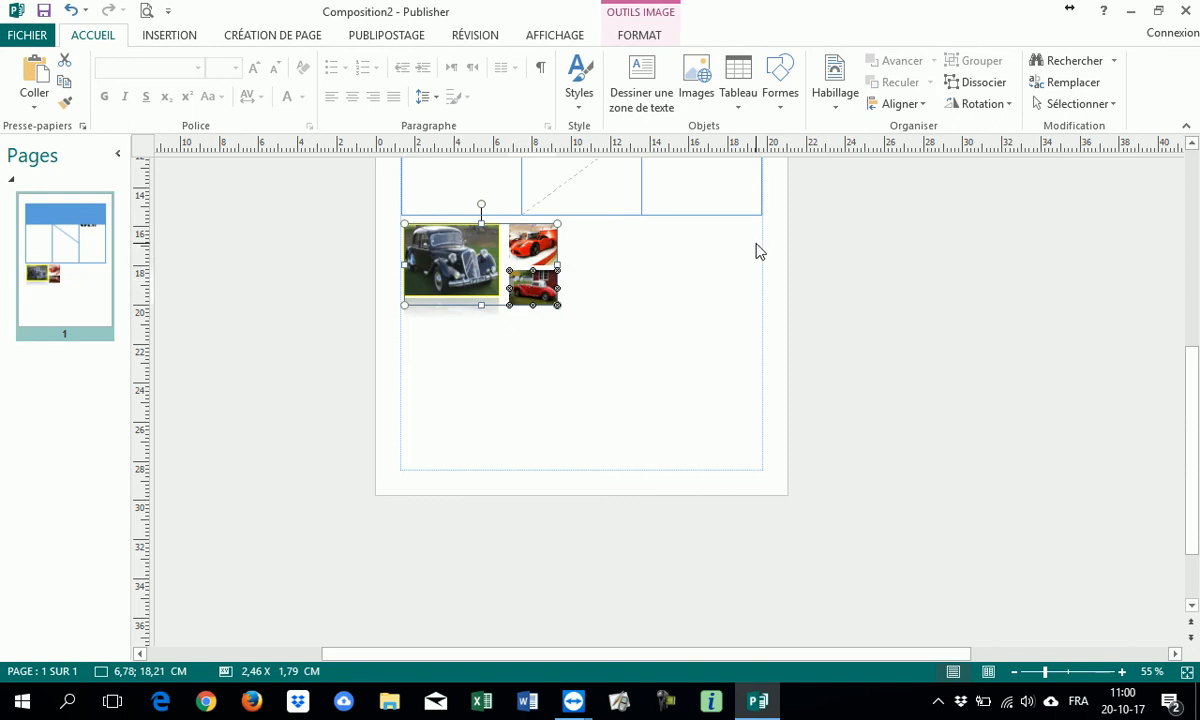
Step: Ungroup the car pictures and enlarge the red vintage car to about 5,96 x 4,33 cm, placing it under the sports car
click(984, 82)
click(575, 305)
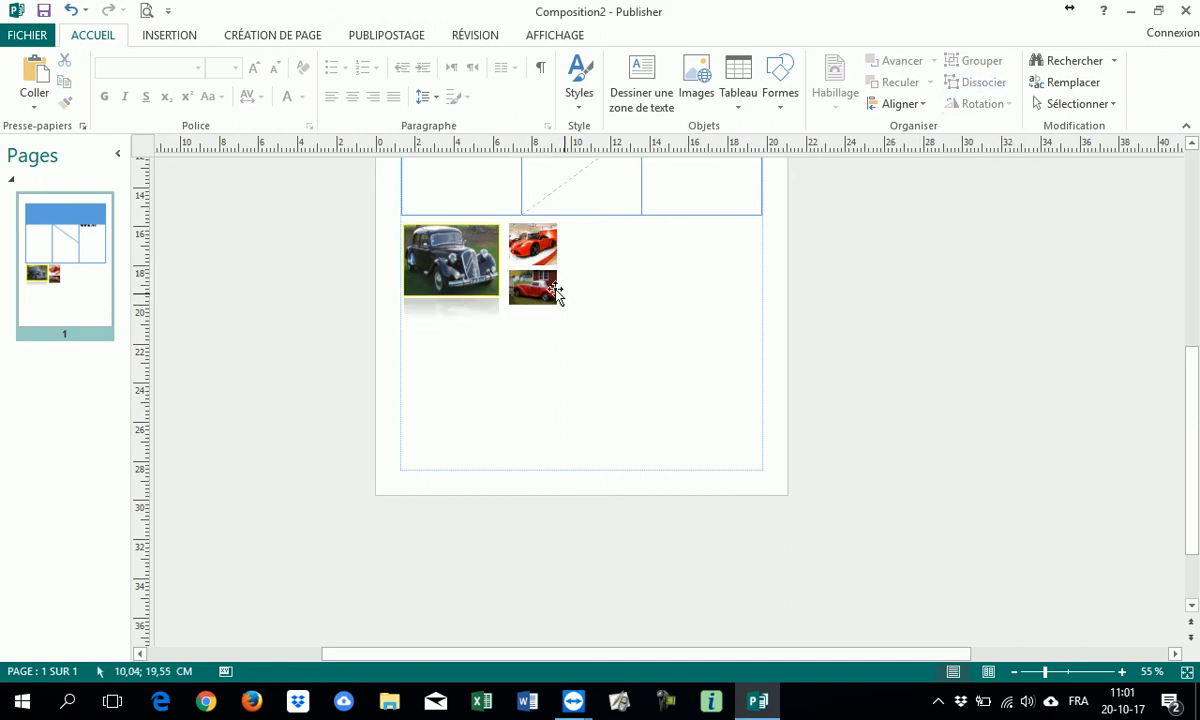
drag(555, 300, 612, 348)
drag(678, 404, 679, 401)
drag(577, 334, 523, 293)
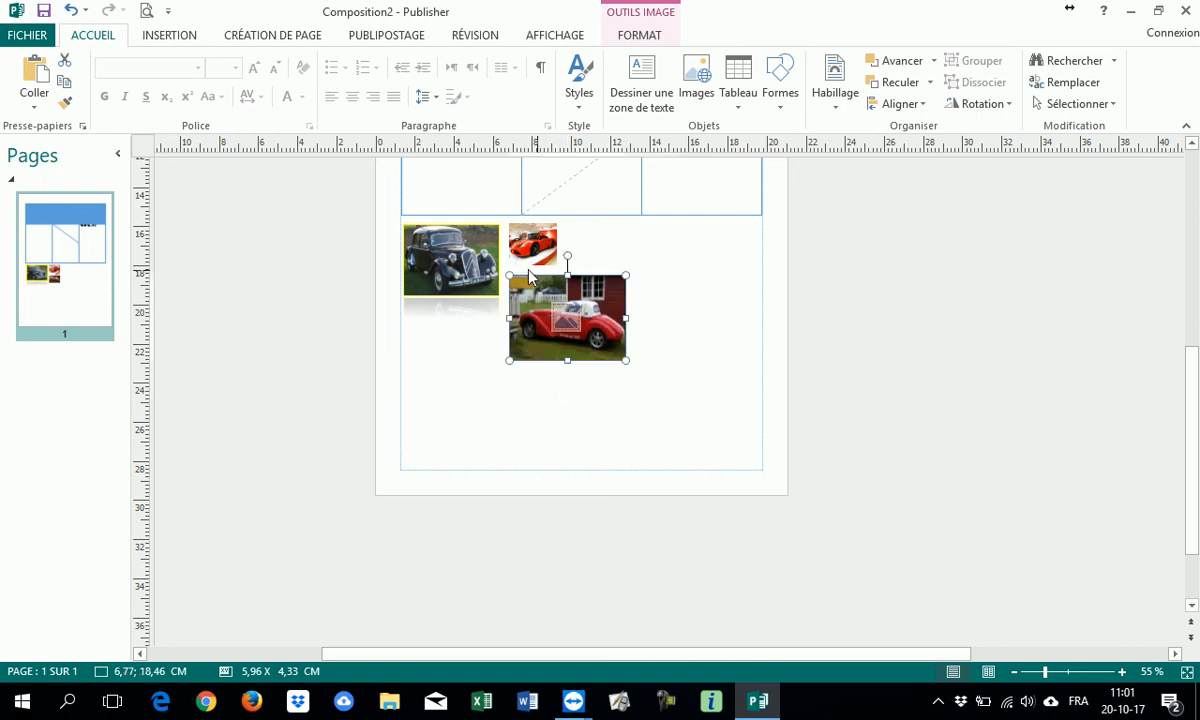
Step: Regroup the three car pictures and enlarge the group to about 15,38 x 9,42 cm, positioned at about 3,63; 17,91 cm
shift+click(435, 250)
shift+click(512, 234)
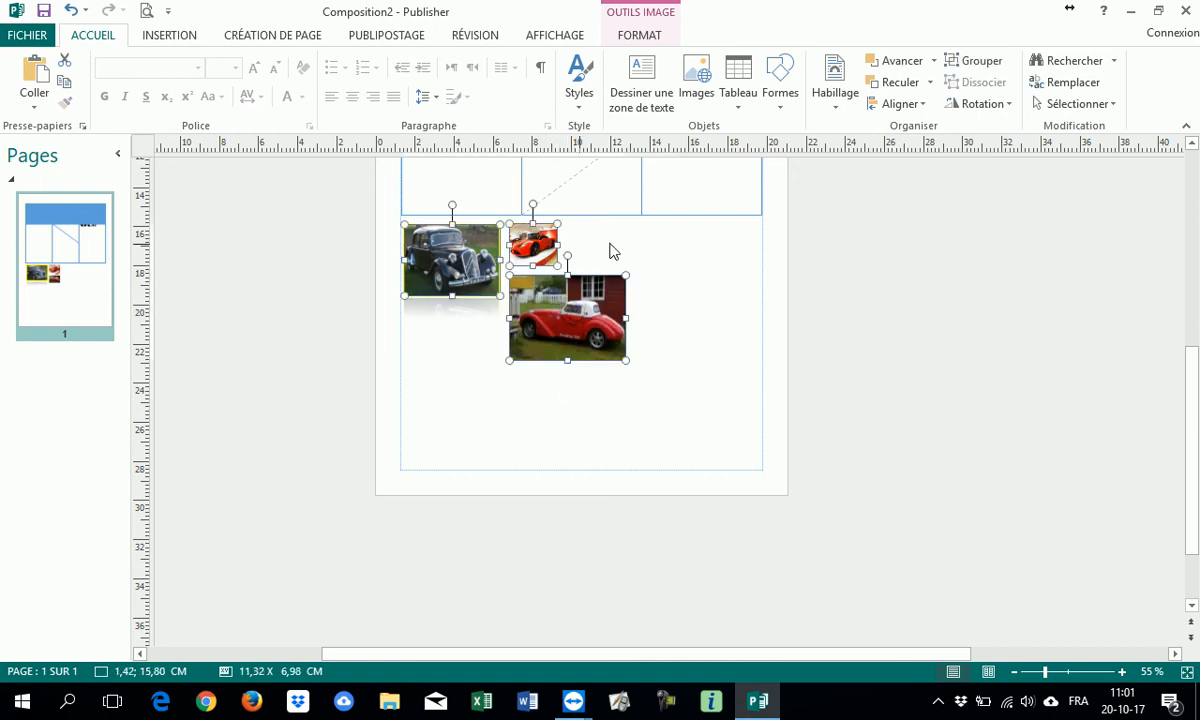
click(975, 60)
drag(556, 325, 679, 366)
drag(524, 404, 449, 450)
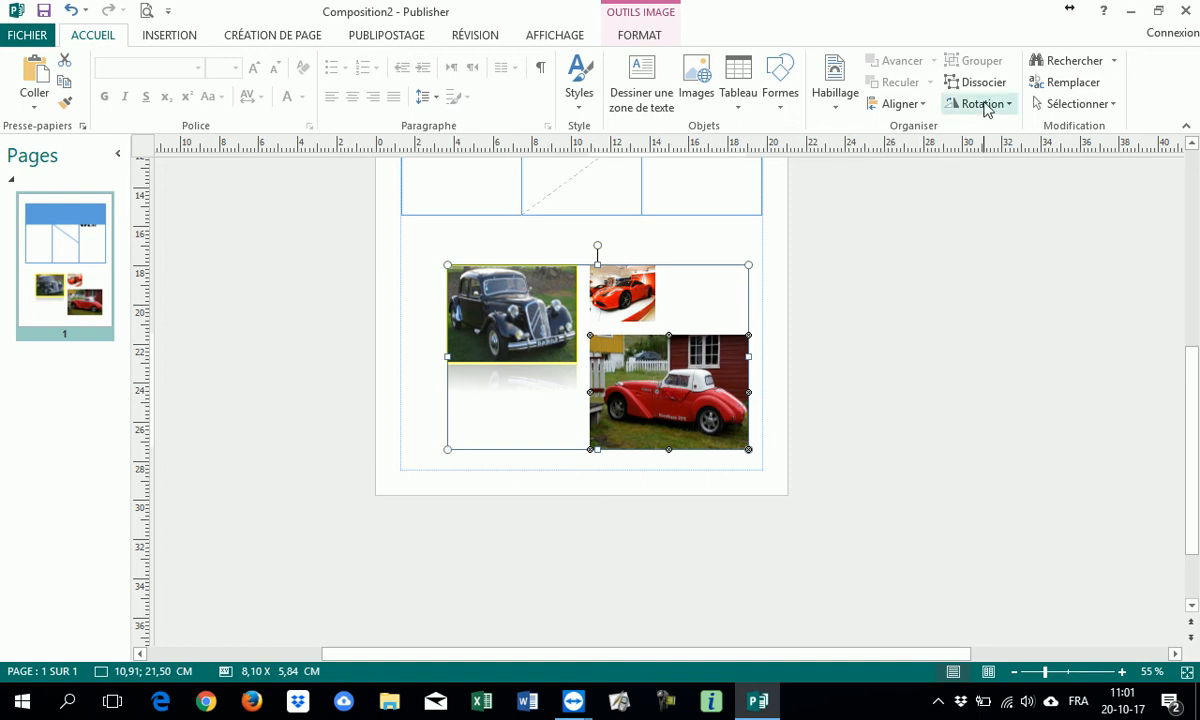
Step: Flip the red sports car picture vertically within the group
click(982, 104)
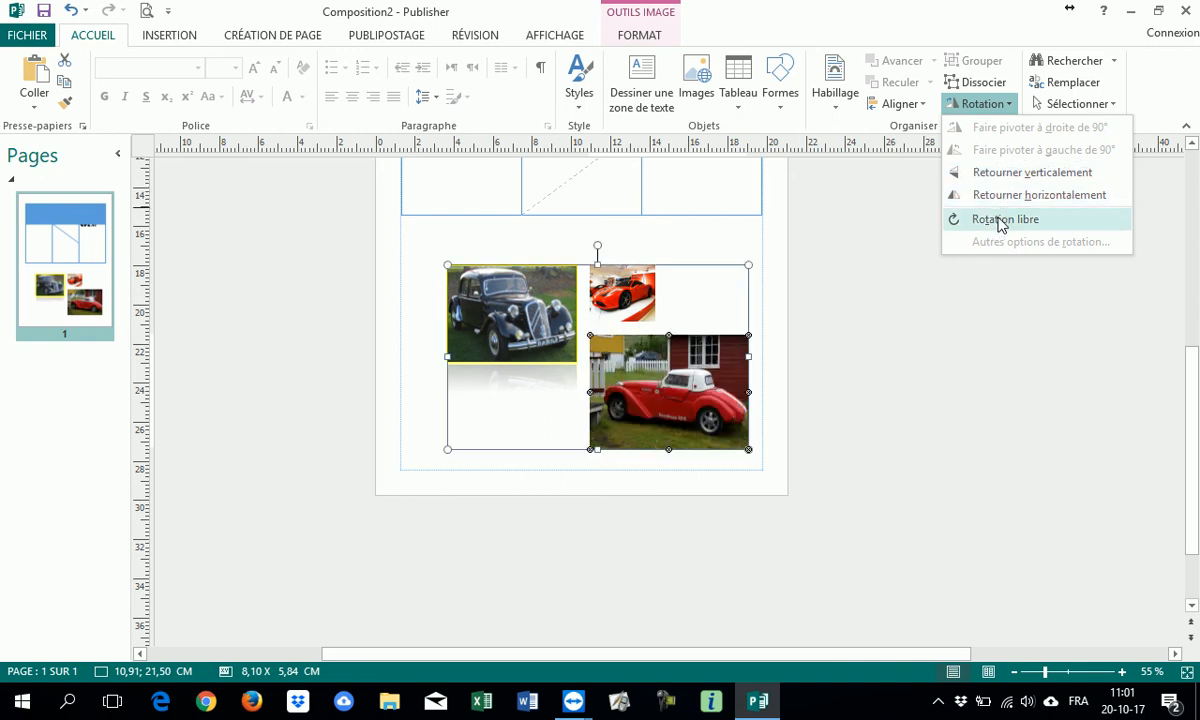
click(769, 327)
click(690, 322)
click(600, 282)
click(600, 282)
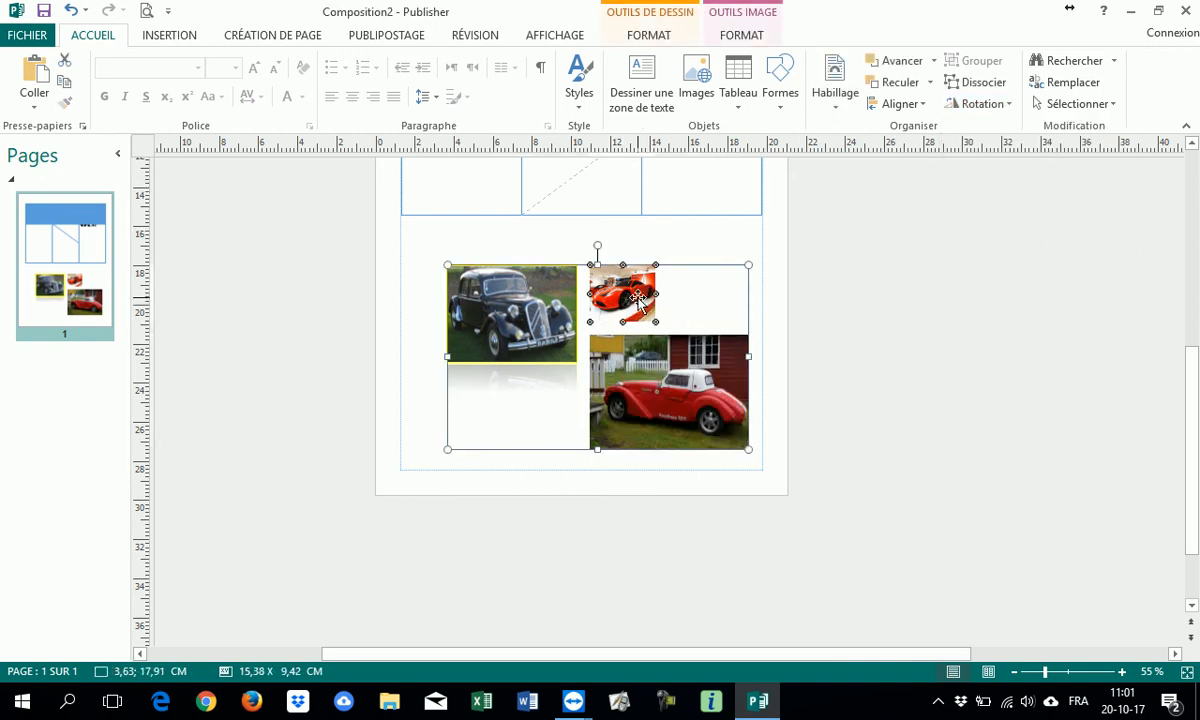
click(988, 104)
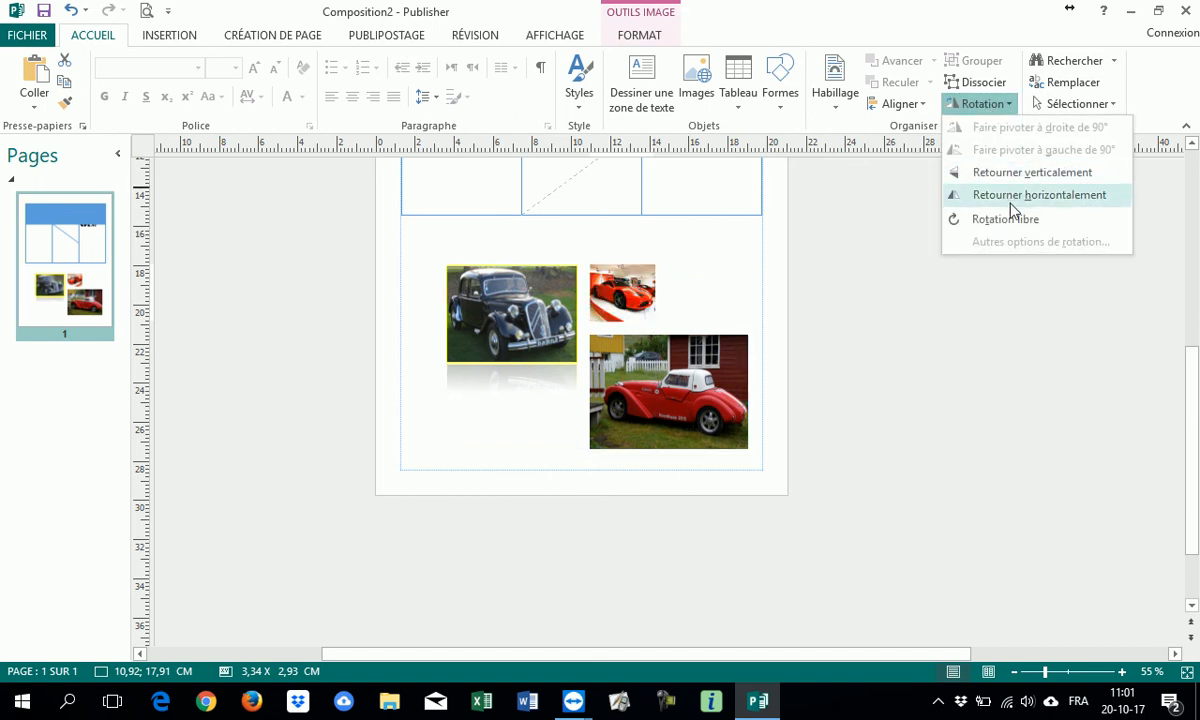
click(1010, 175)
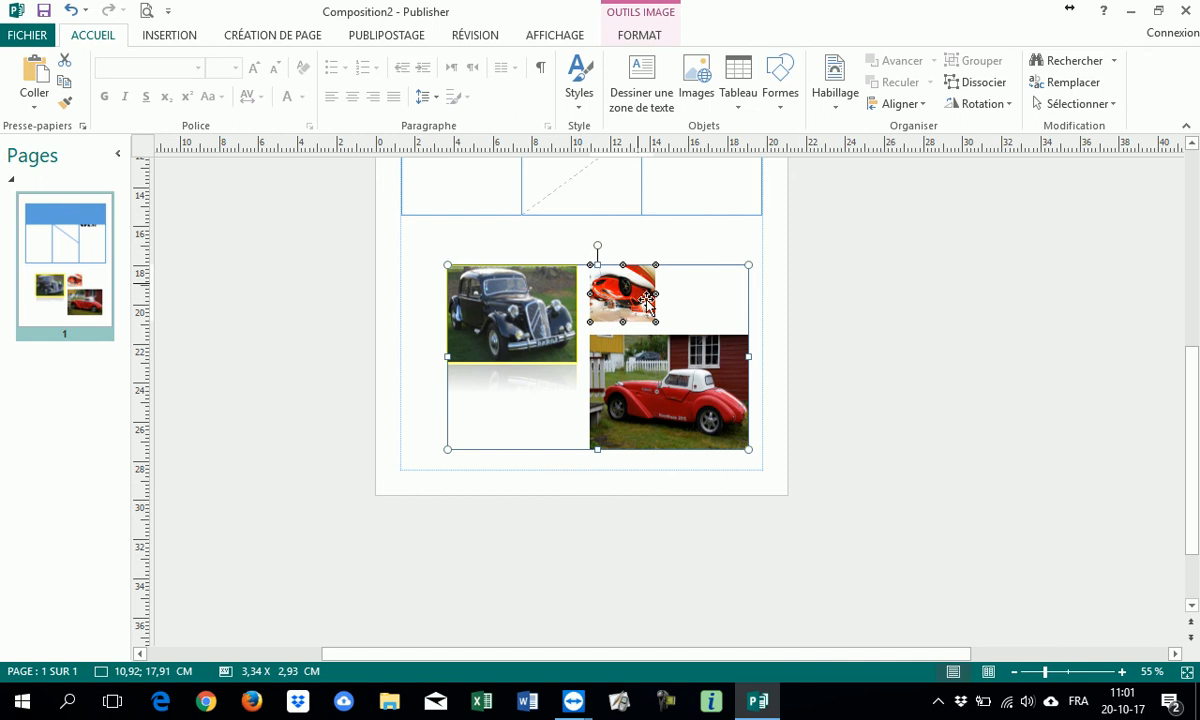
Step: Ungroup the car pictures and flip the red sports car picture horizontally
click(823, 372)
click(582, 332)
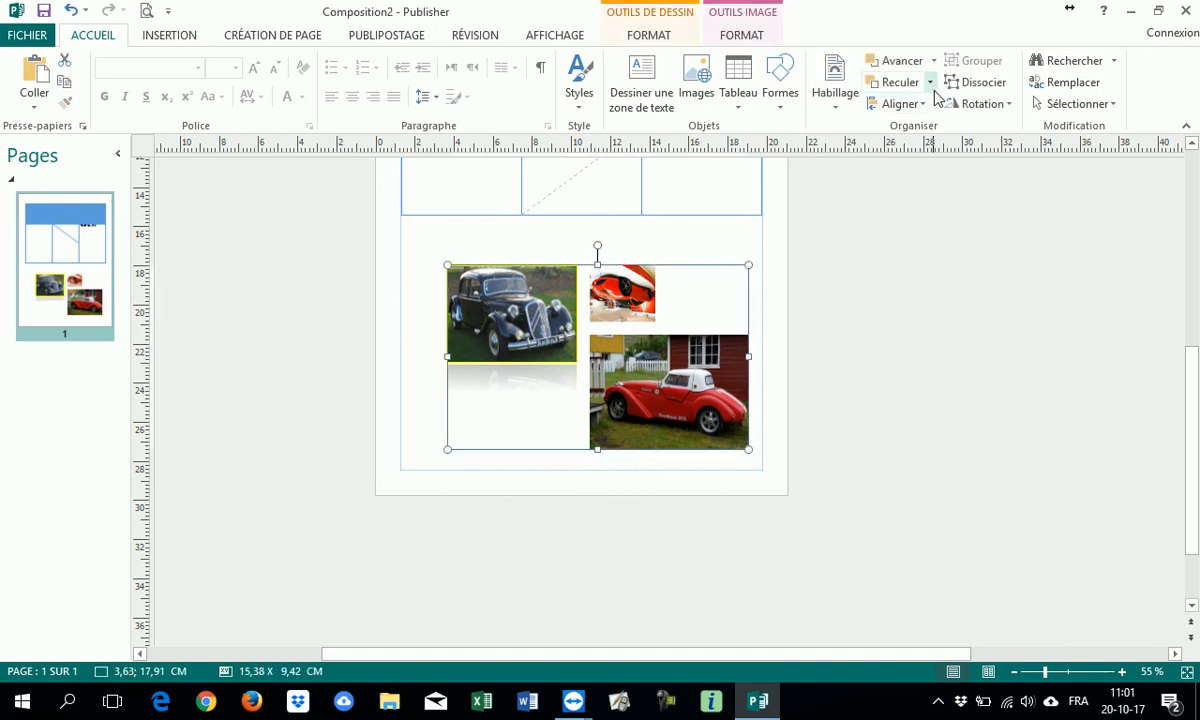
click(983, 249)
click(615, 290)
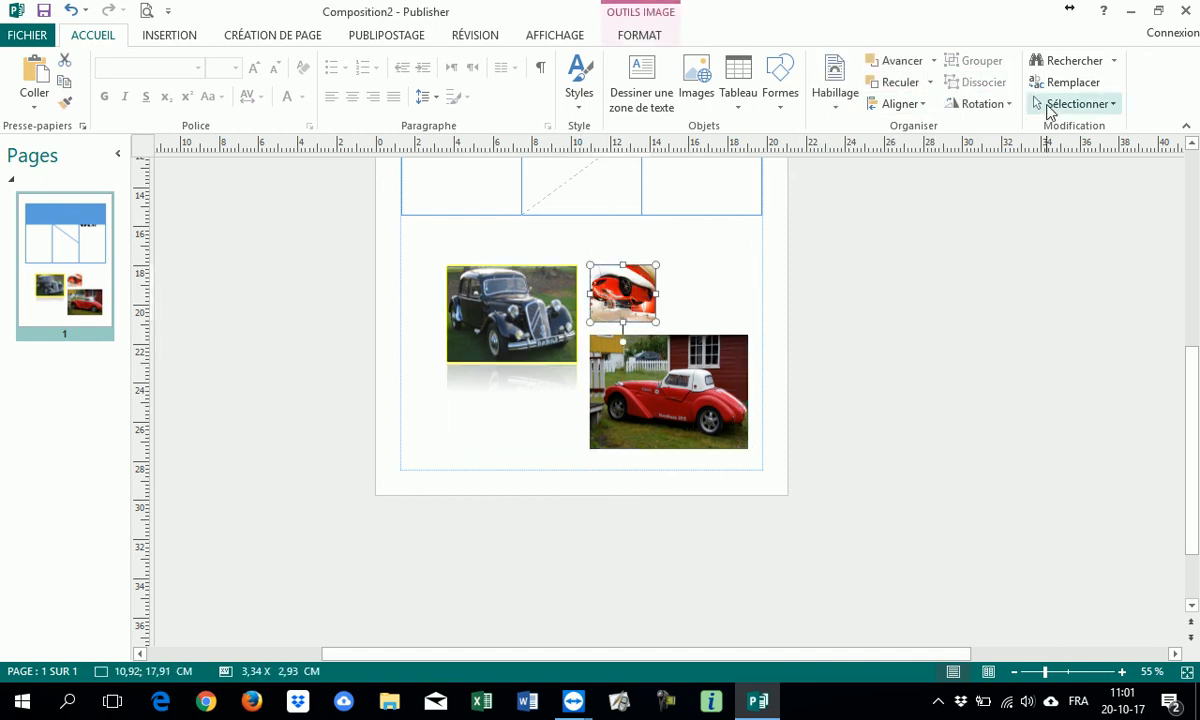
click(980, 103)
click(1010, 197)
Step: Select the black car picture
click(520, 327)
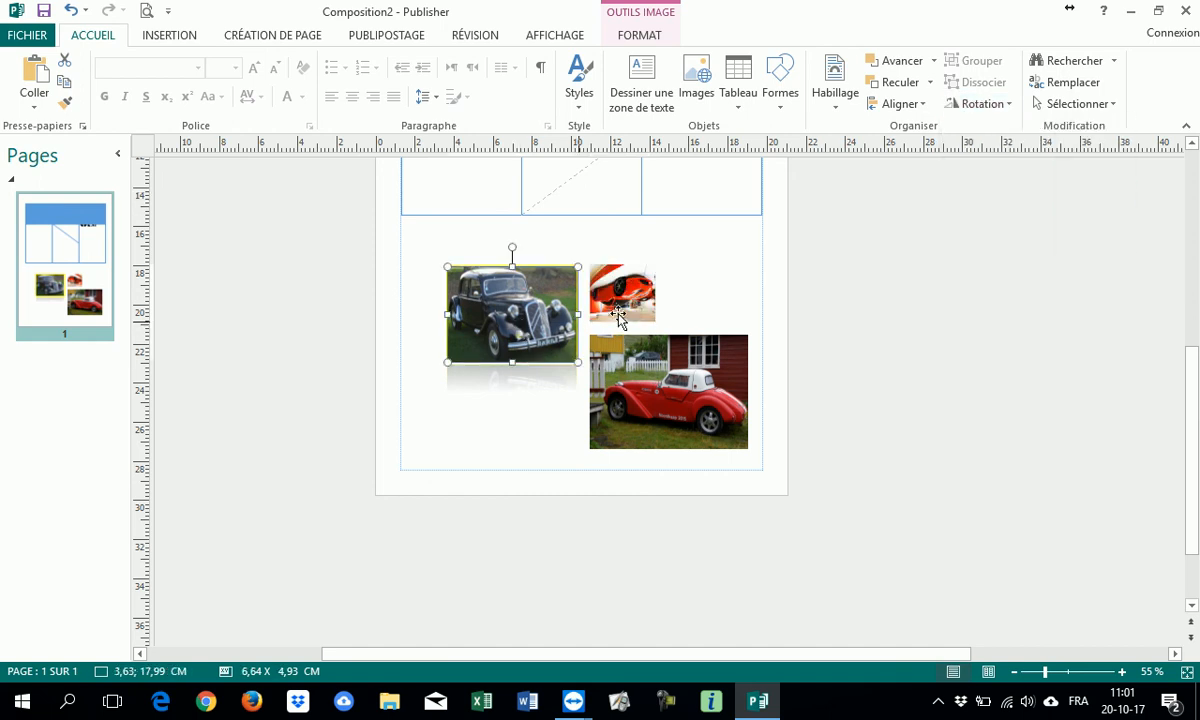